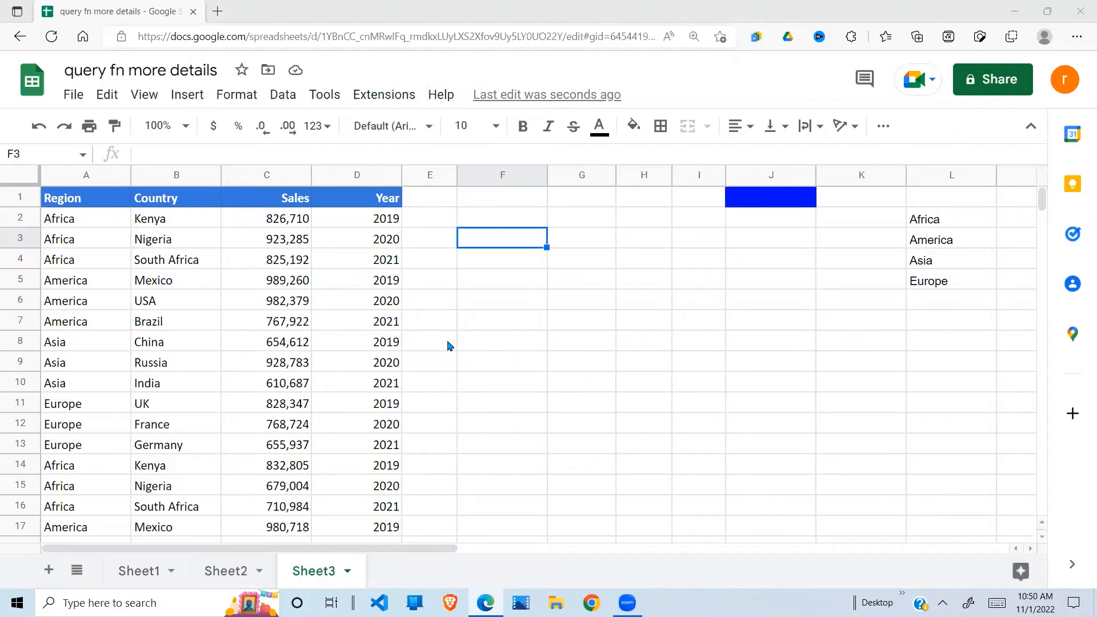
Examine the sales table in columns A to D, the empty cells in column K and the region list in column L.
drag(93, 220, 377, 383)
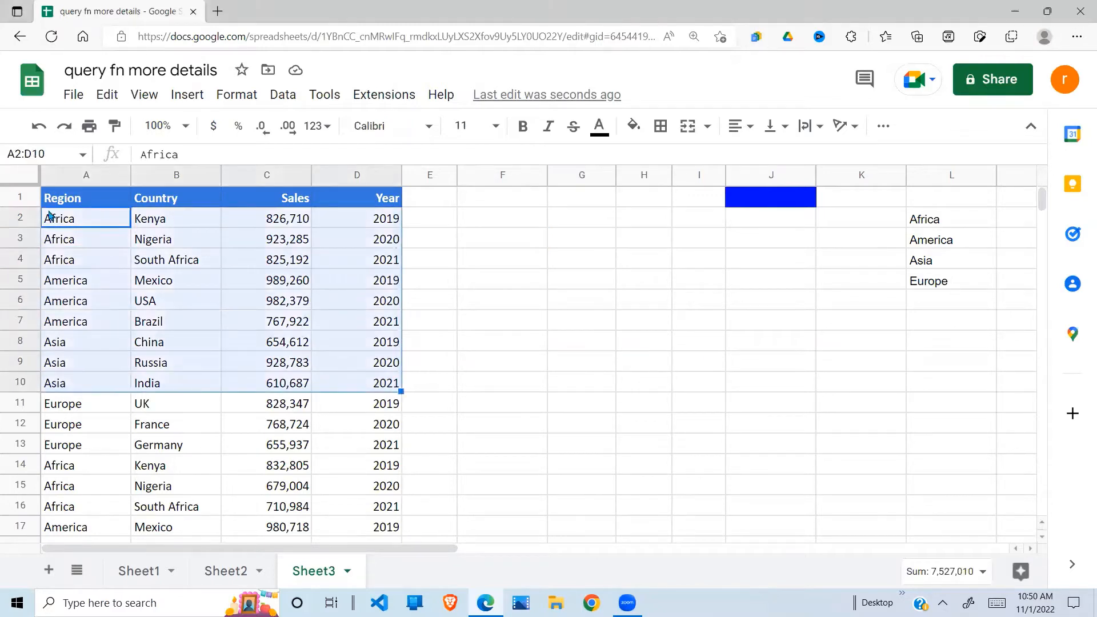
click(75, 204)
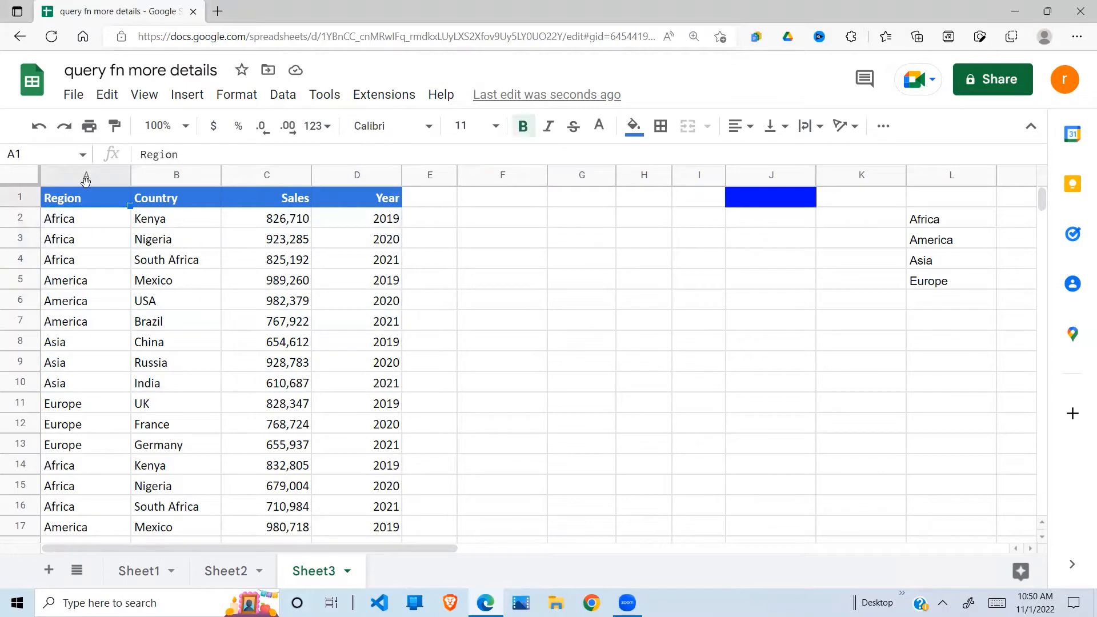
drag(866, 199, 865, 299)
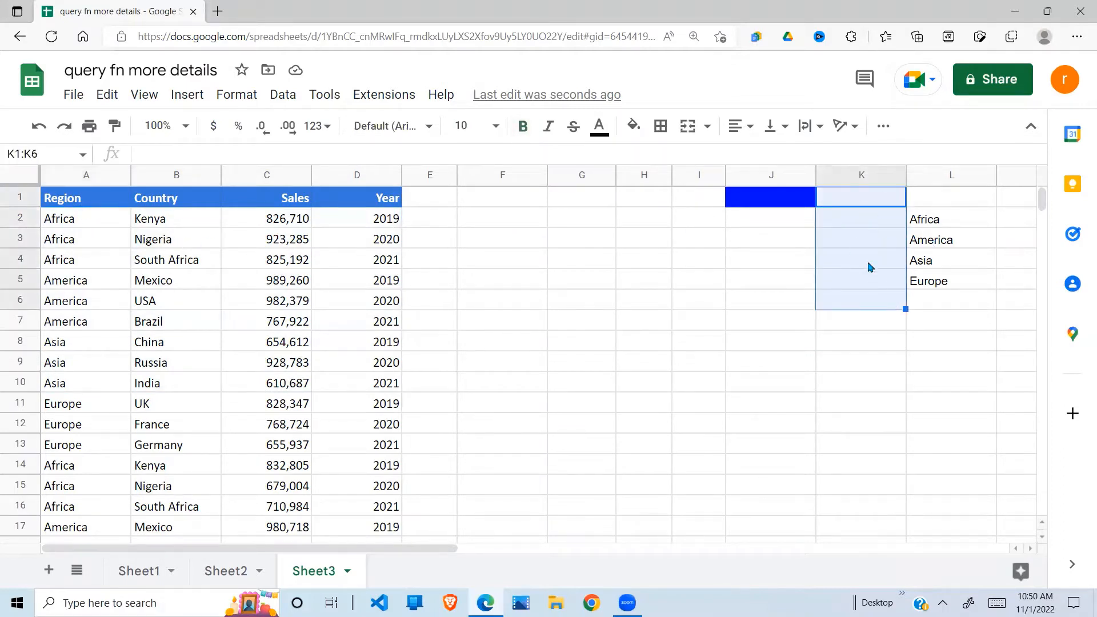
click(888, 240)
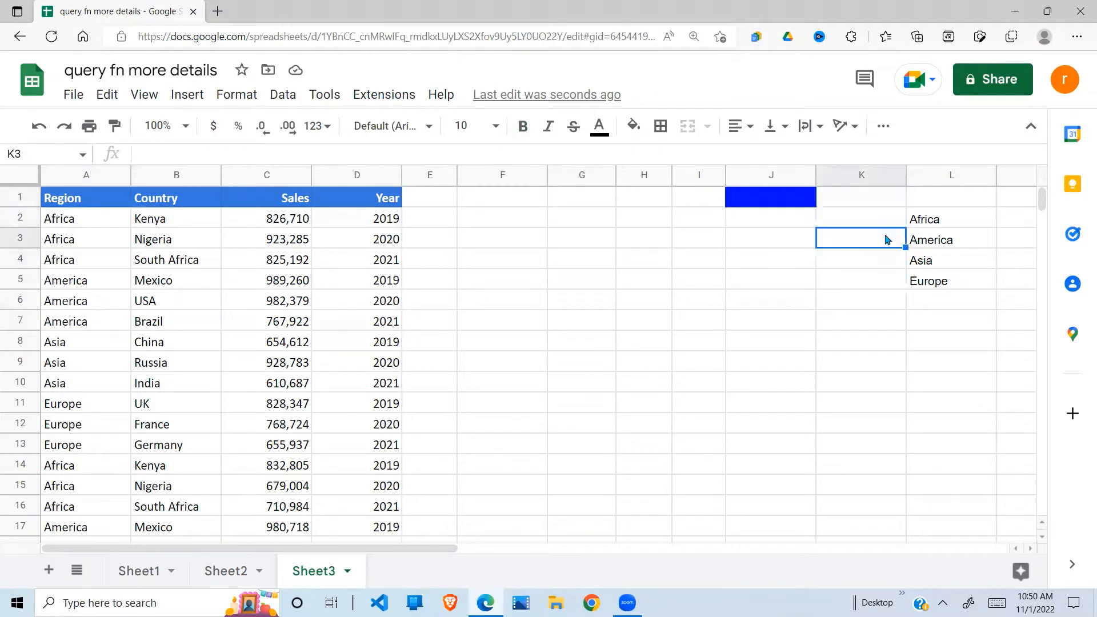
drag(898, 223, 892, 288)
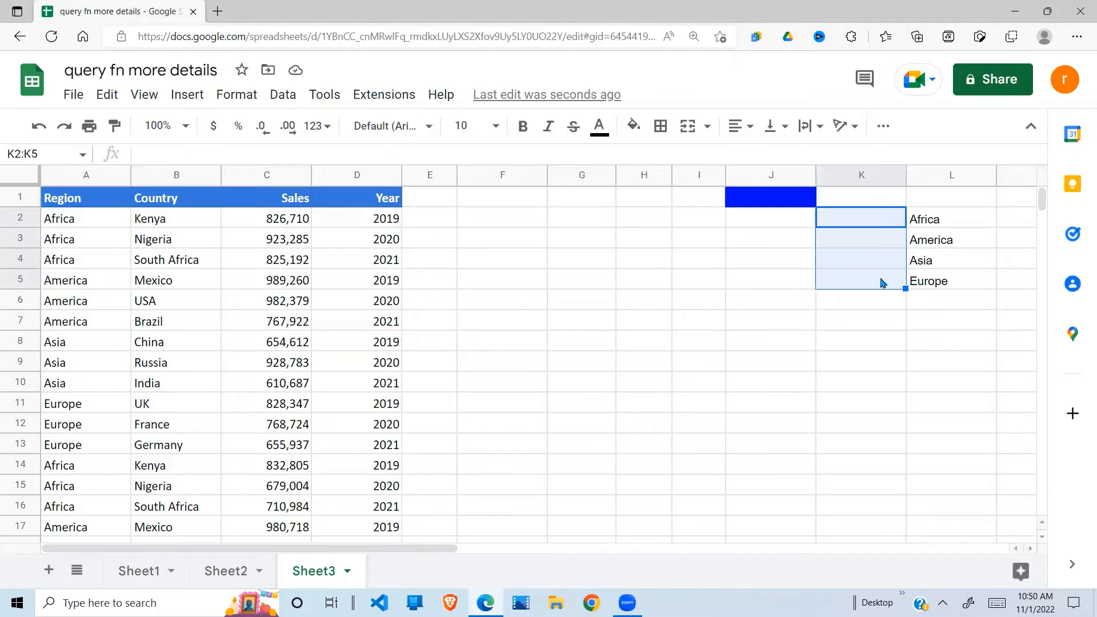
click(890, 227)
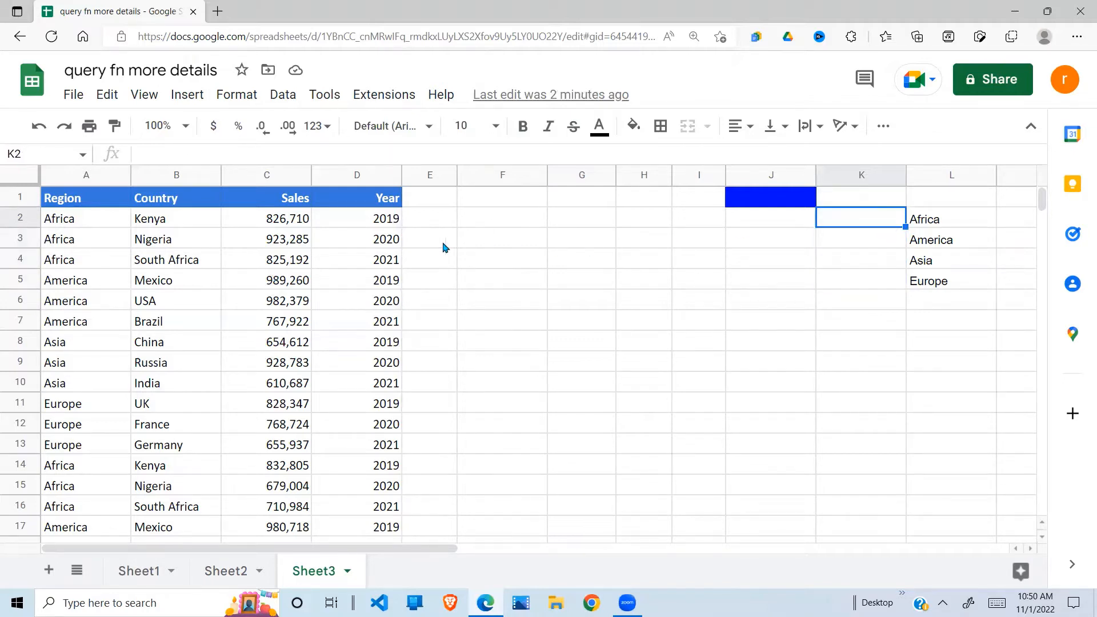
drag(87, 227, 354, 421)
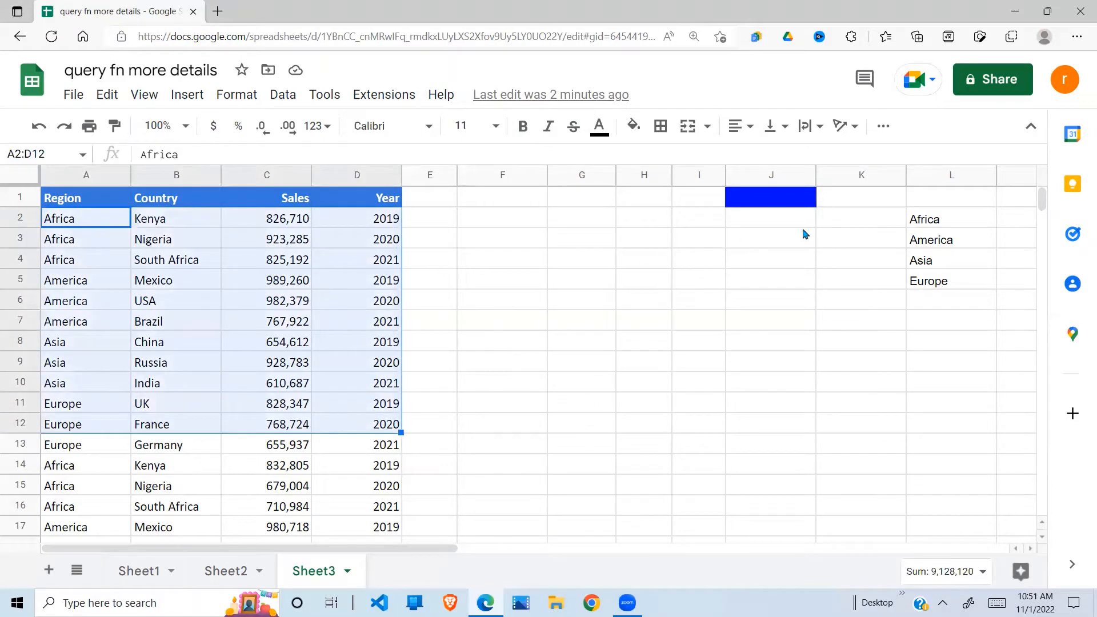
click(937, 244)
click(880, 251)
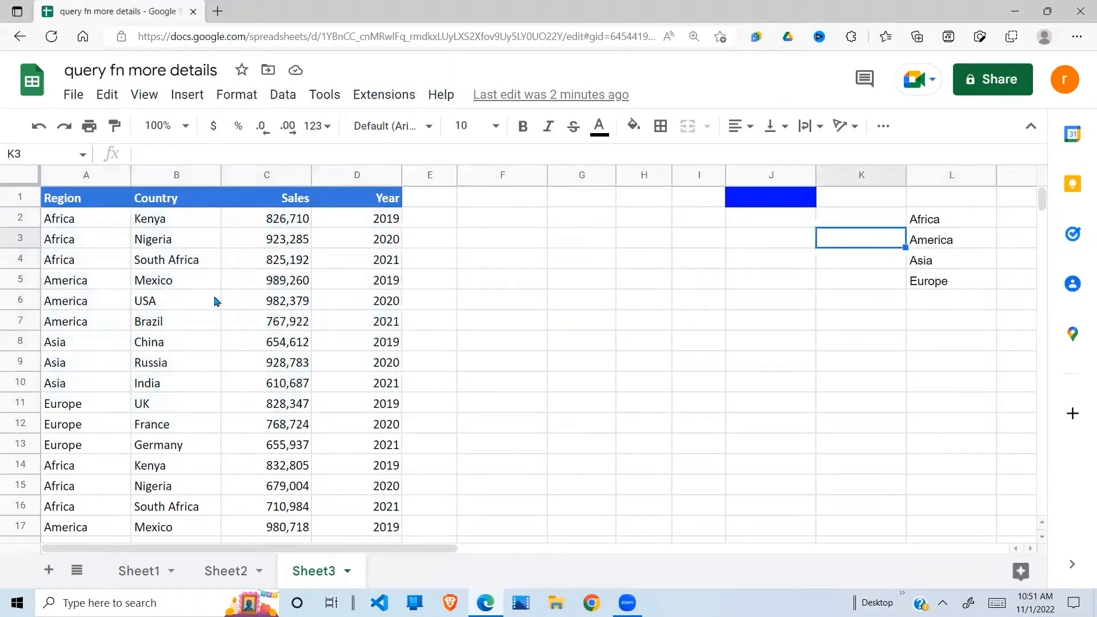
drag(70, 220, 355, 449)
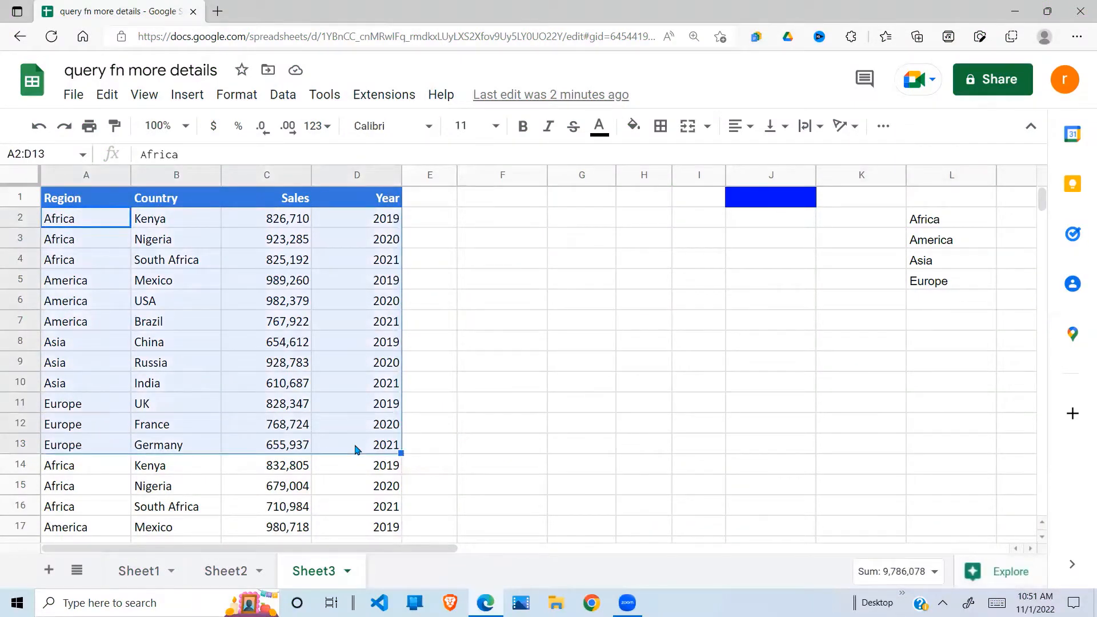
Enter the formula =query(A1:D,"SELECT *") in cell F2 to return all columns of the sales table.
click(514, 223)
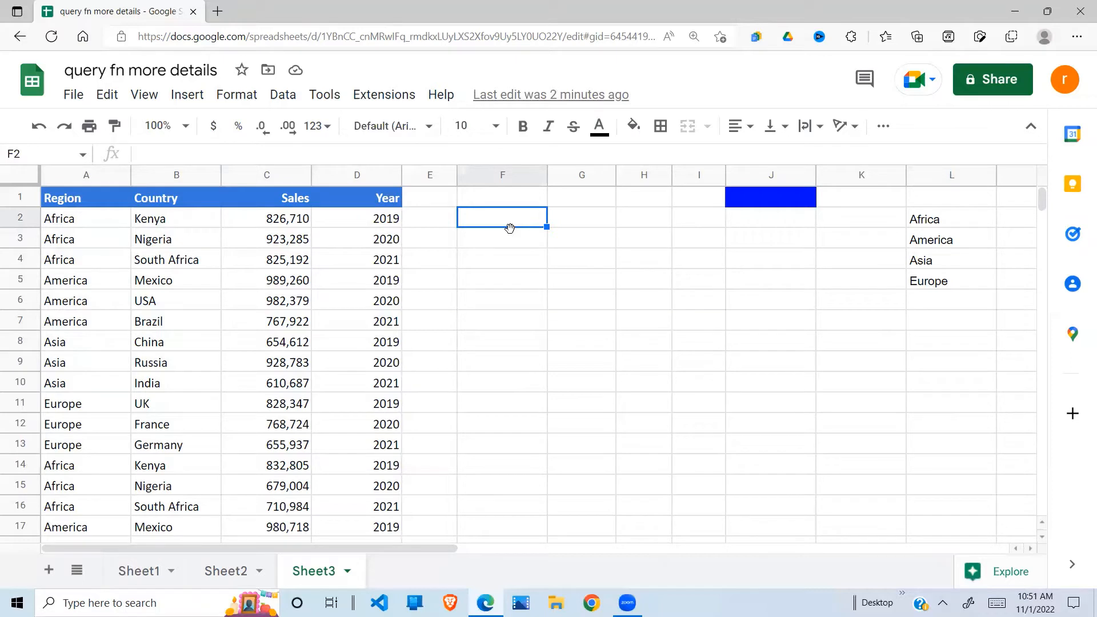
text(=qu)
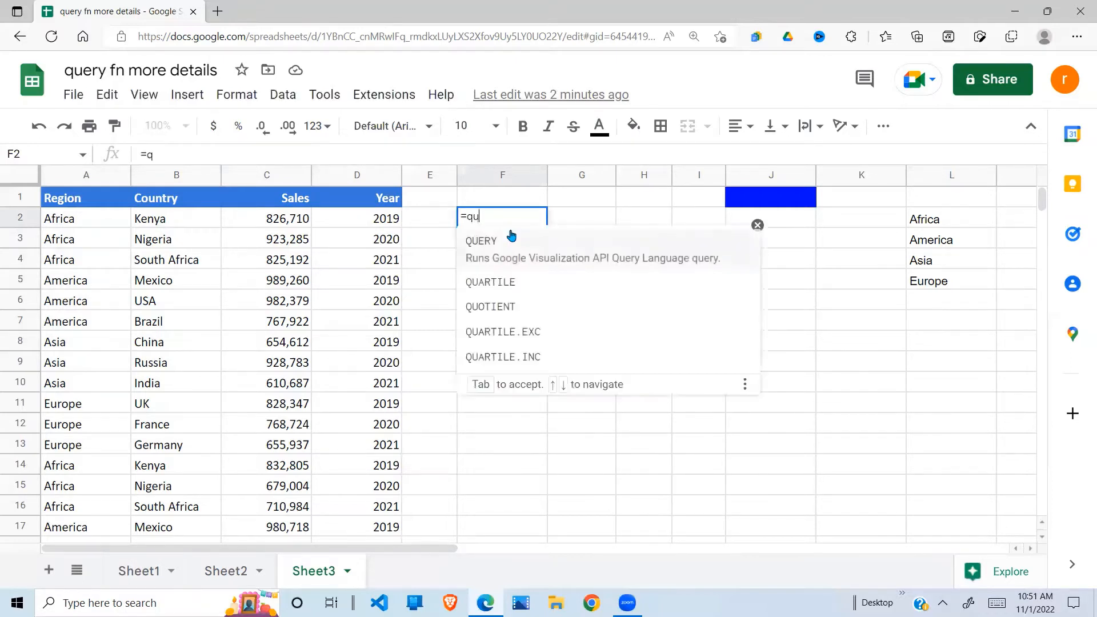
text(ery()
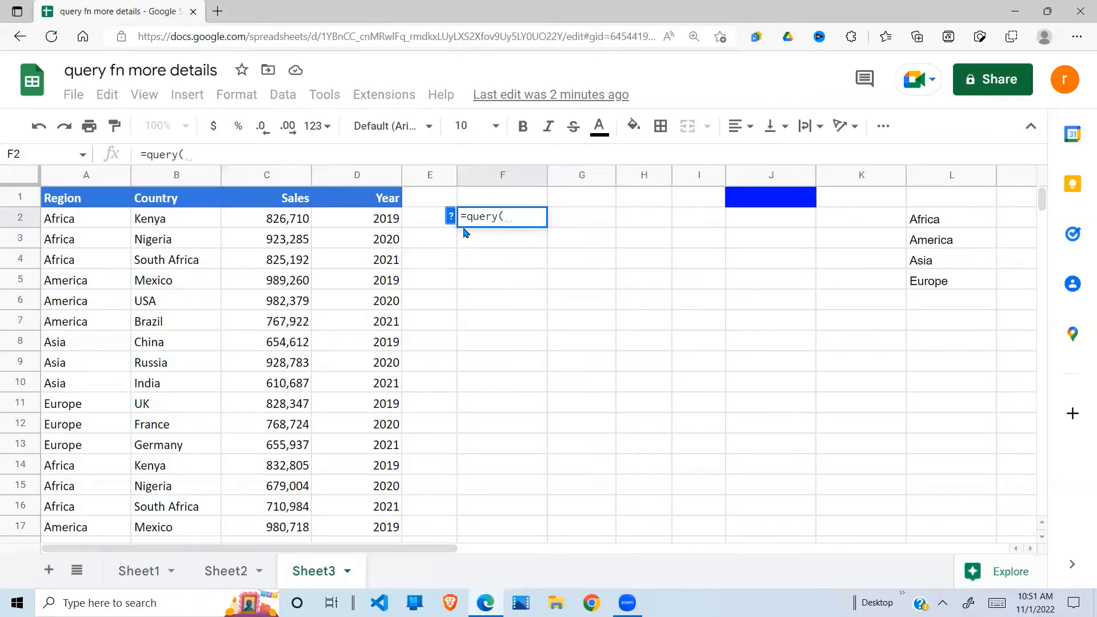
drag(64, 197, 353, 321)
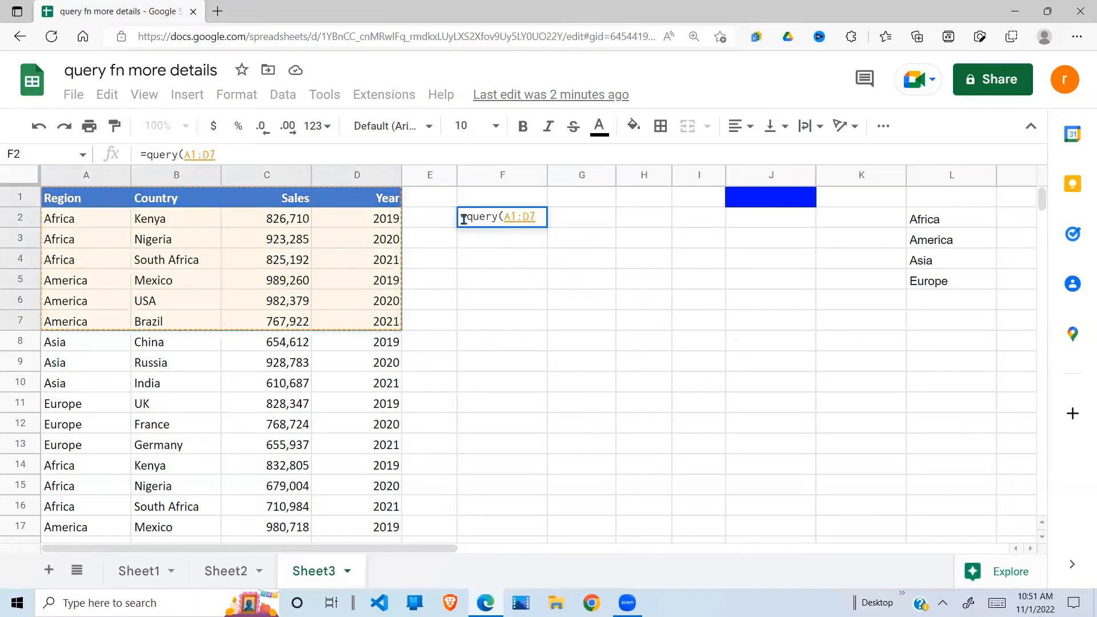
click(502, 216)
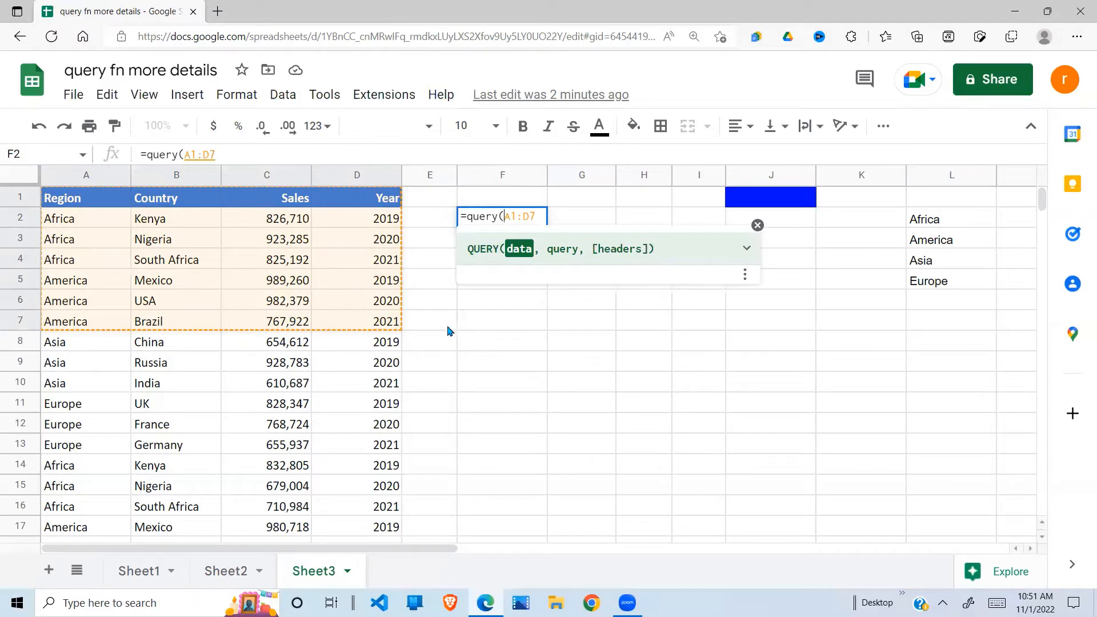
key(BackSpace)
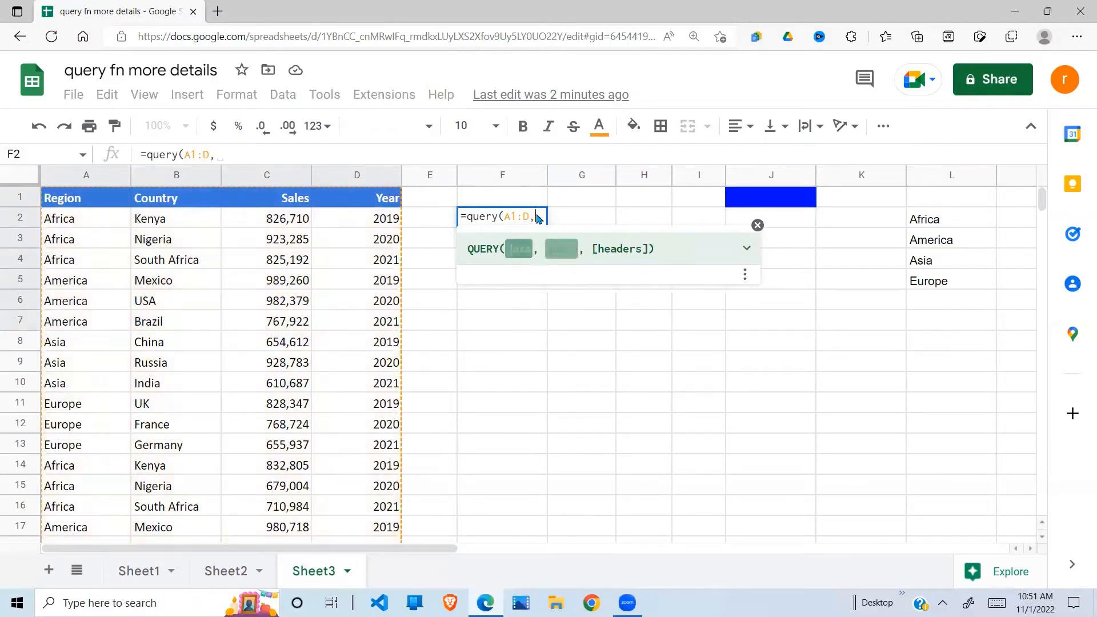
text(,)
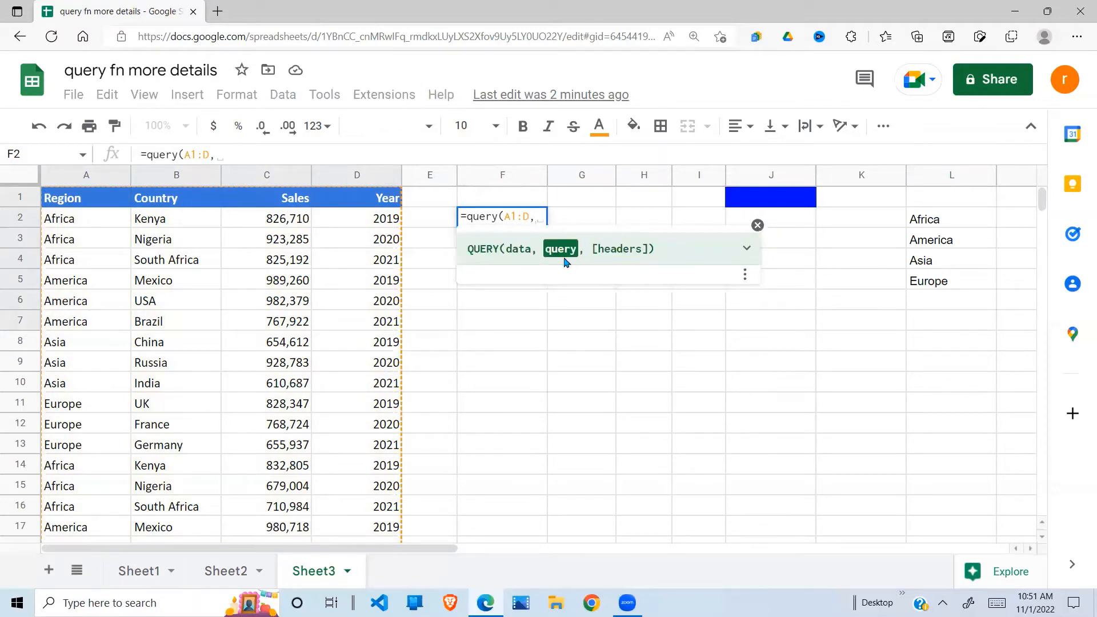
text(")
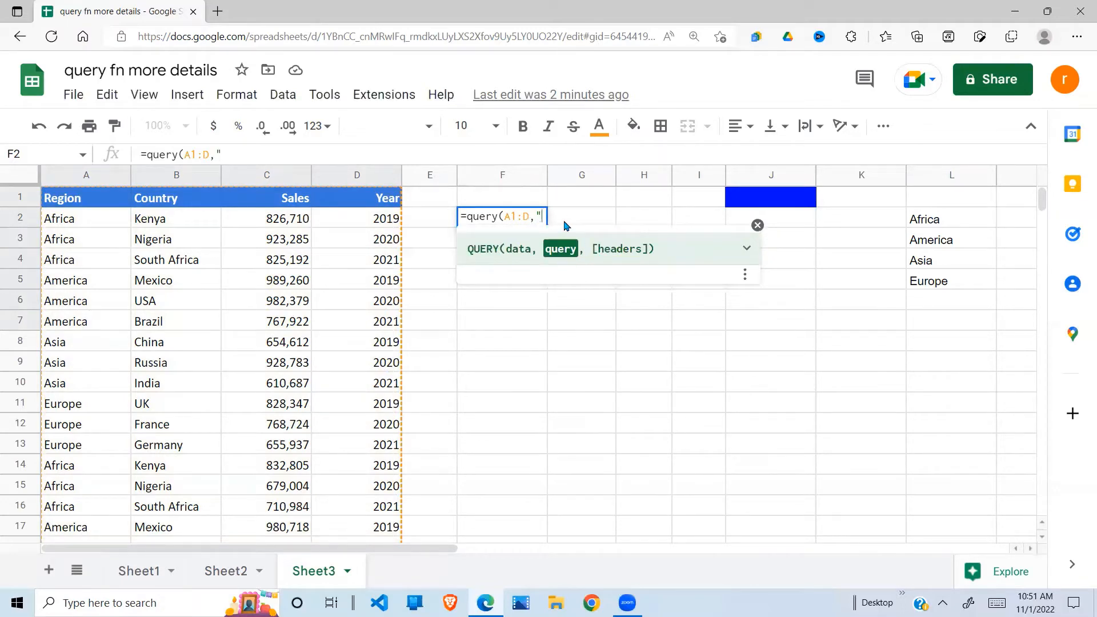
text(SELECT)
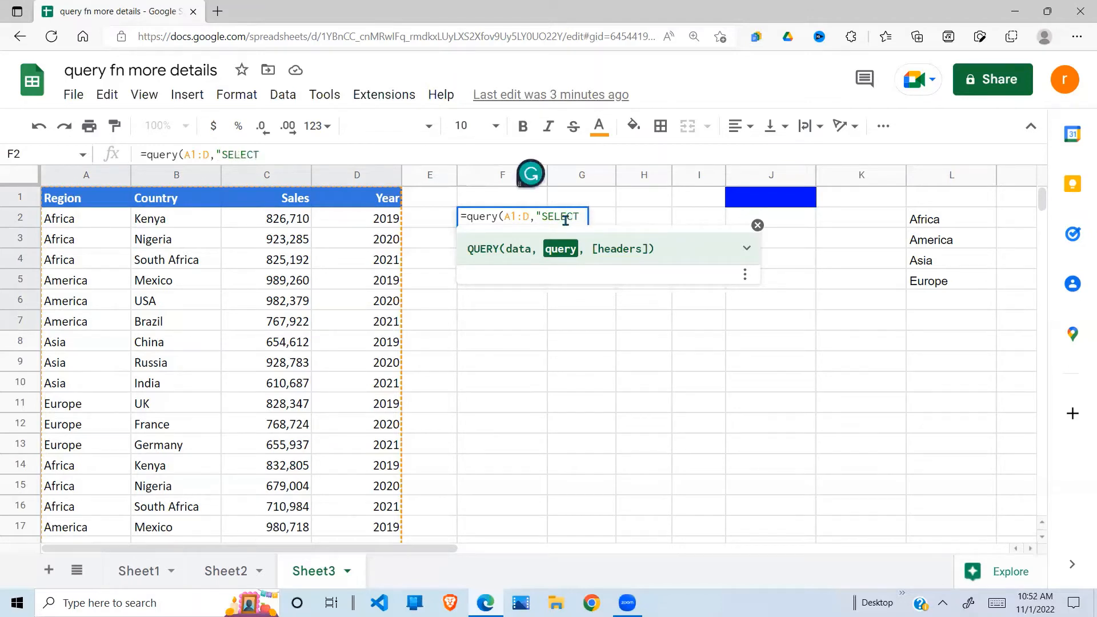
text( *"))
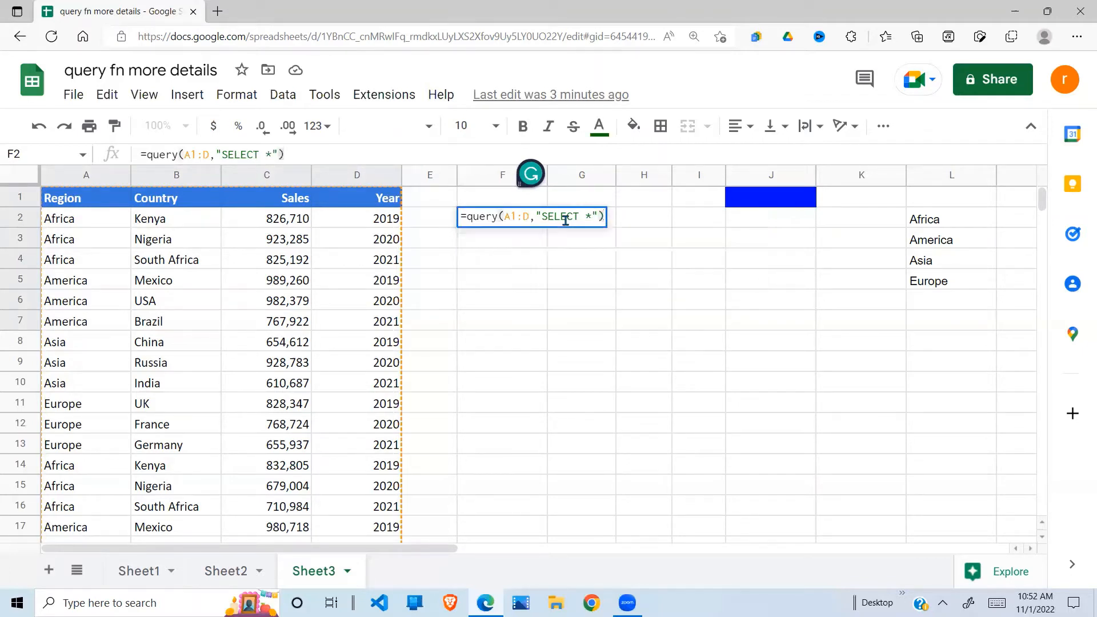
key(Return)
Compare the query output in columns F to I with the source table in columns A to D.
click(515, 223)
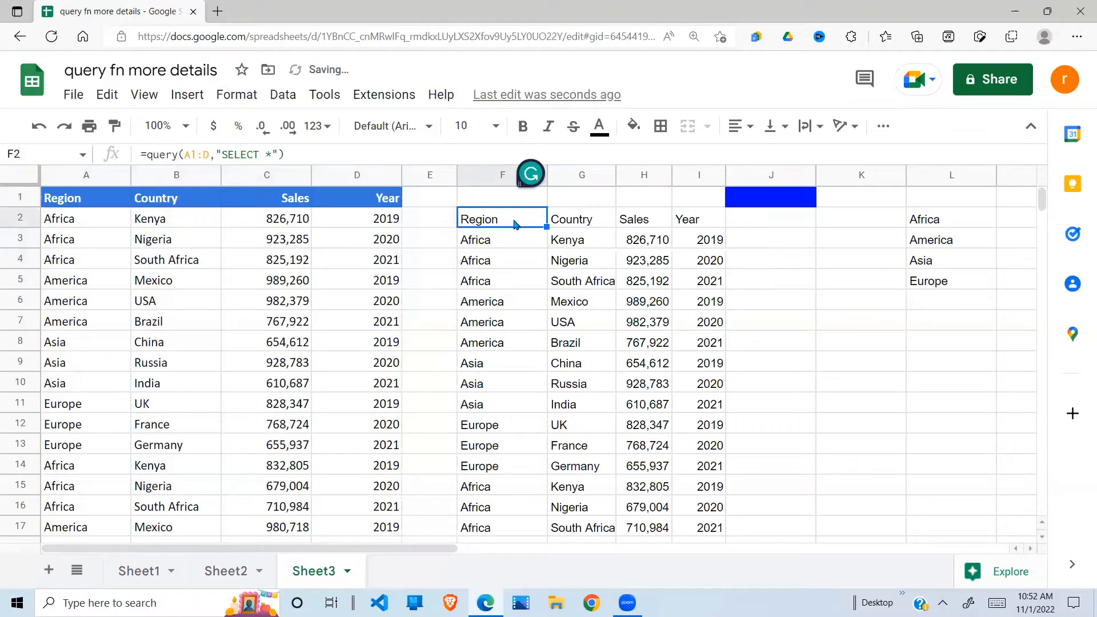
click(524, 295)
click(490, 227)
drag(489, 227, 704, 449)
click(520, 344)
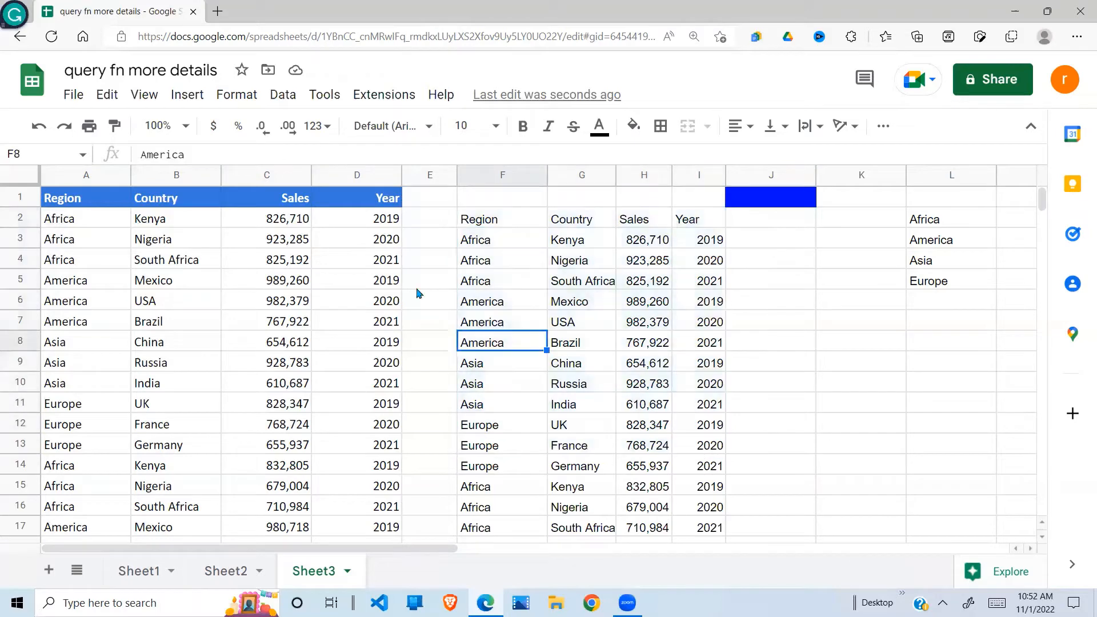
click(106, 224)
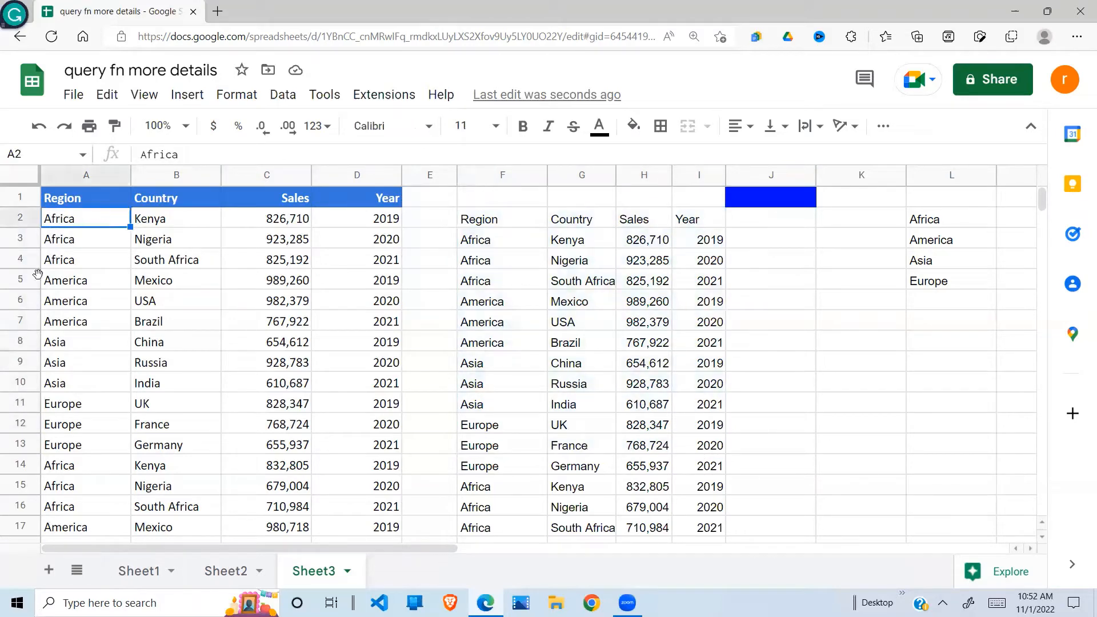
drag(526, 223, 687, 435)
click(571, 446)
click(503, 228)
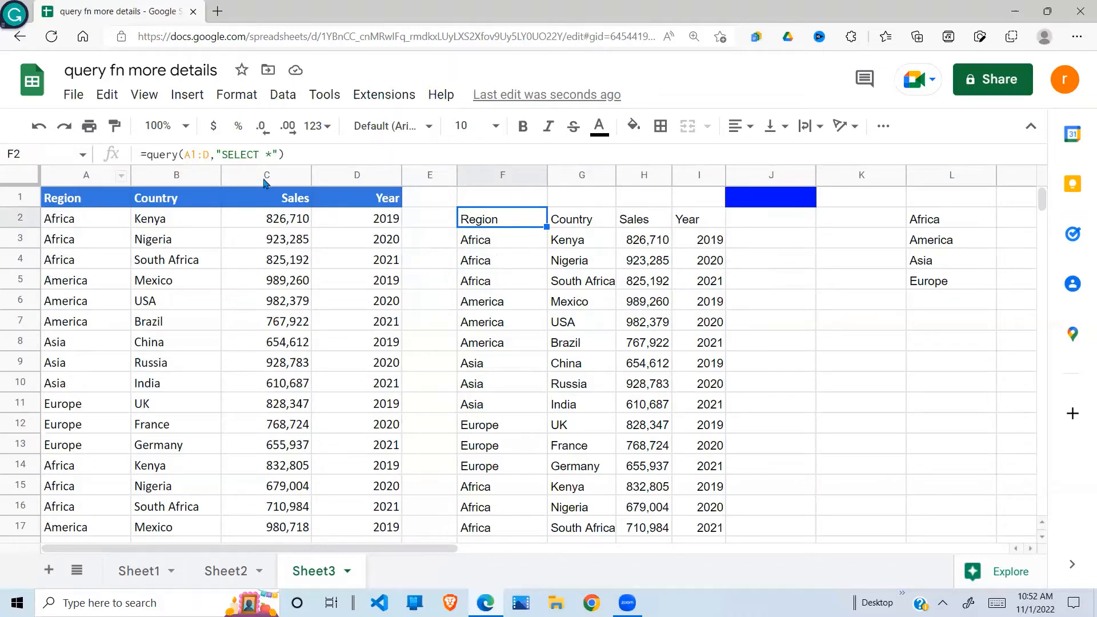
click(498, 239)
Extend the F2 query to "SELECT * WHERE A='Africa'" so it returns only the Africa rows.
click(512, 226)
click(272, 154)
text(WHERE)
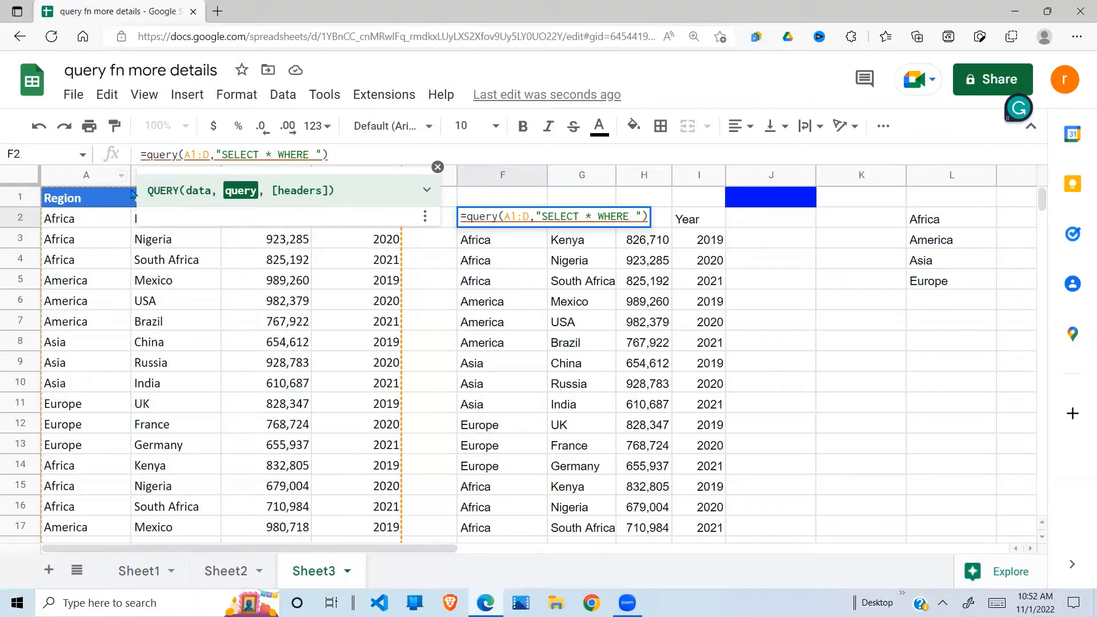
text(A)
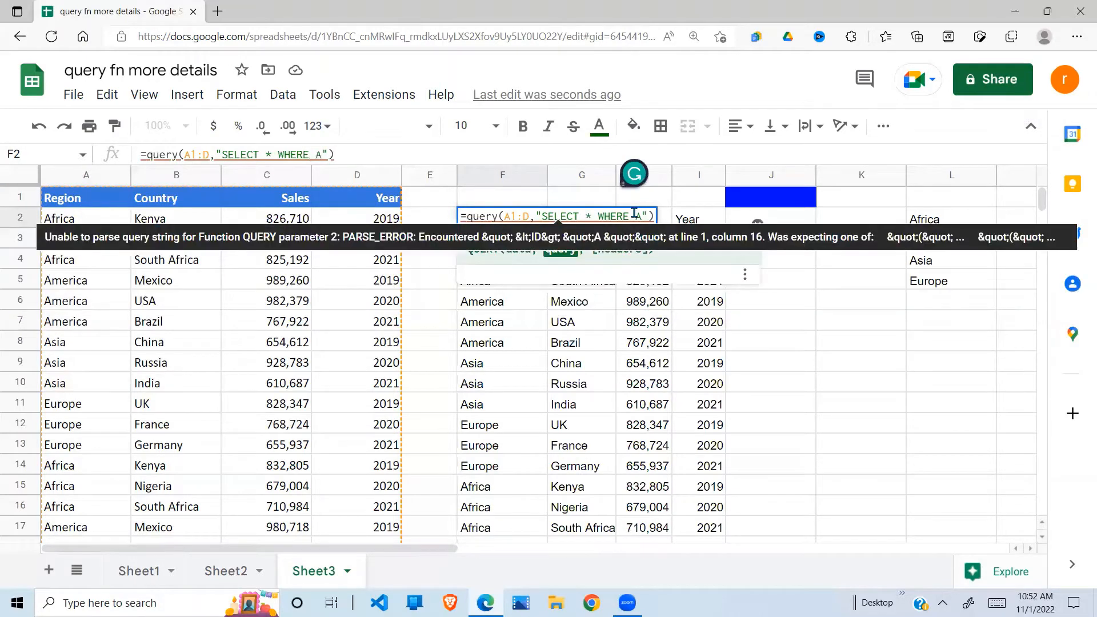
text(=)
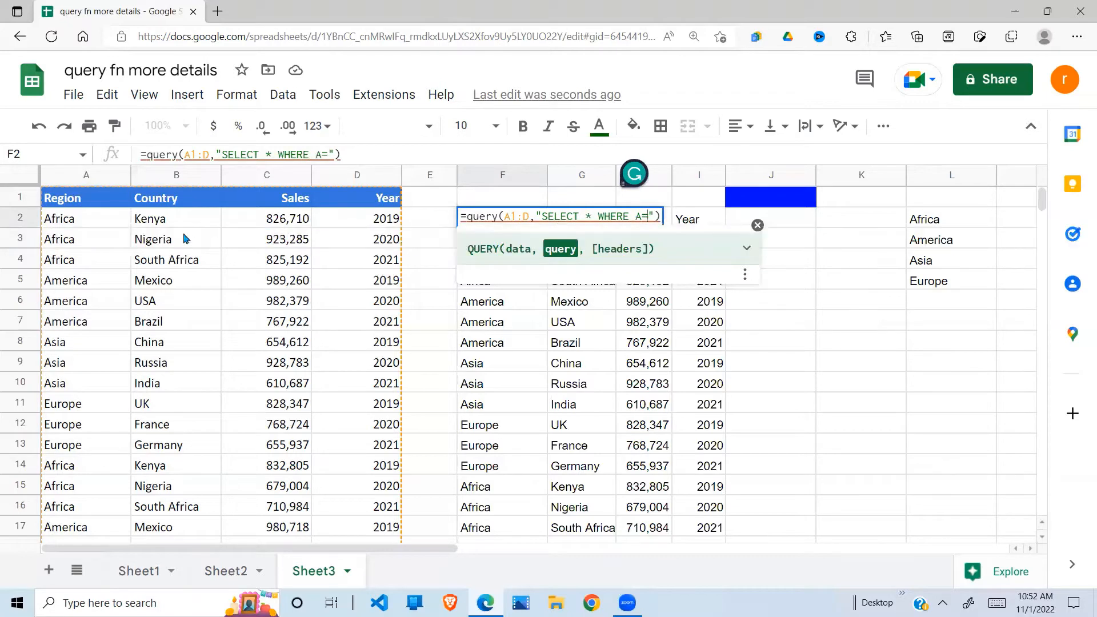
text('')
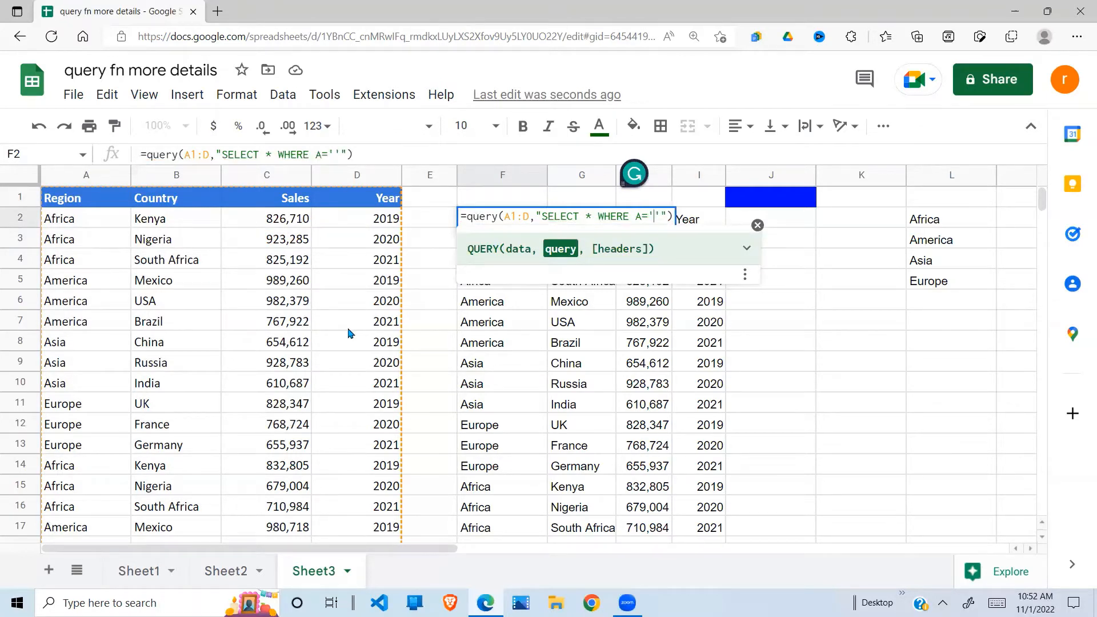
text(aFRIC)
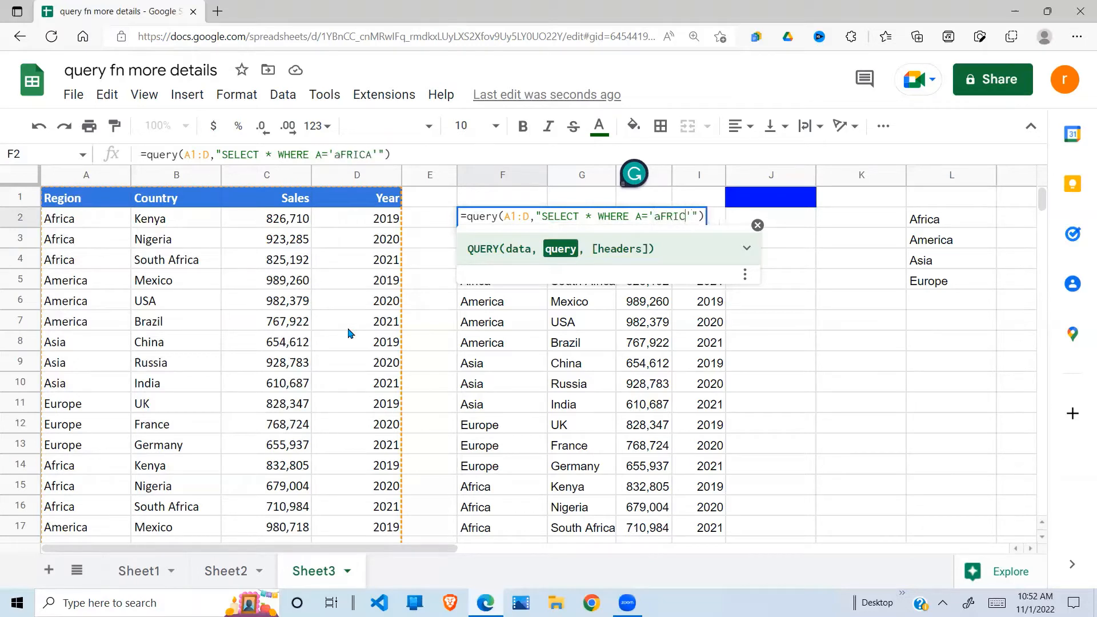
key(BackSpace)
key(BackSpace)
key(BackSpace)
key(BackSpace)
key(BackSpace)
text(Afr)
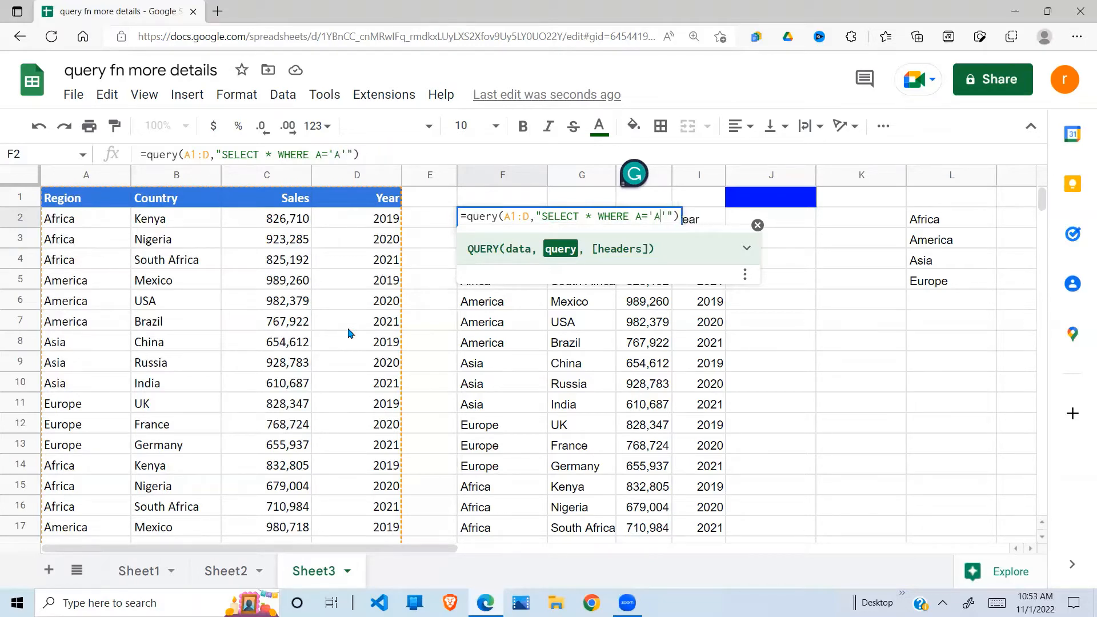
text(ica)
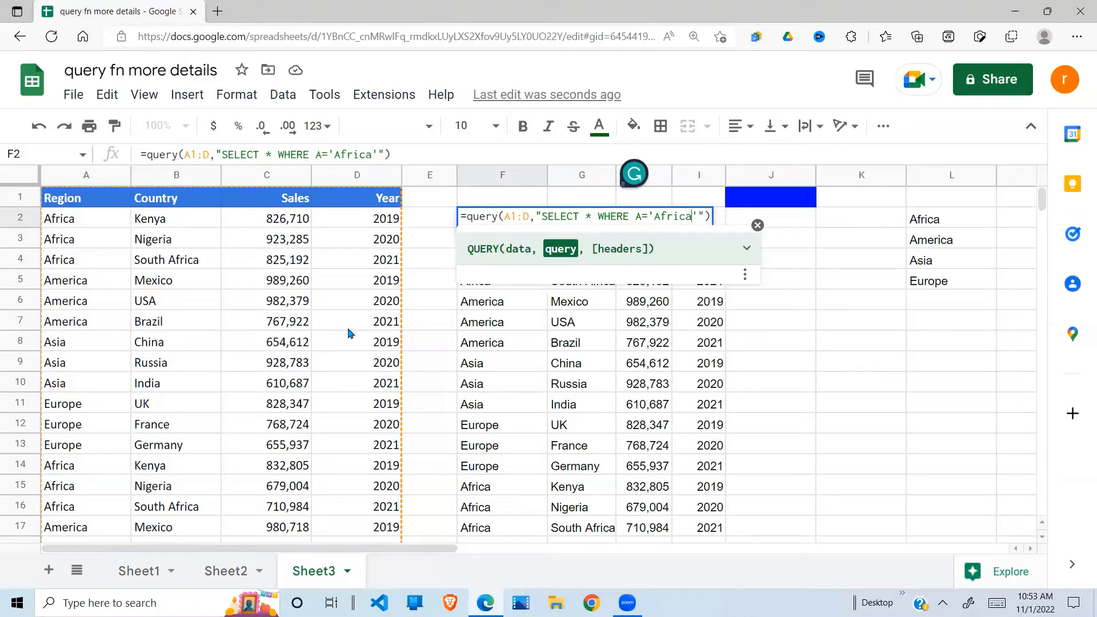
key(Return)
Check the filtered rows and change the region in the F2 query's WHERE condition to 'Europe'.
click(478, 383)
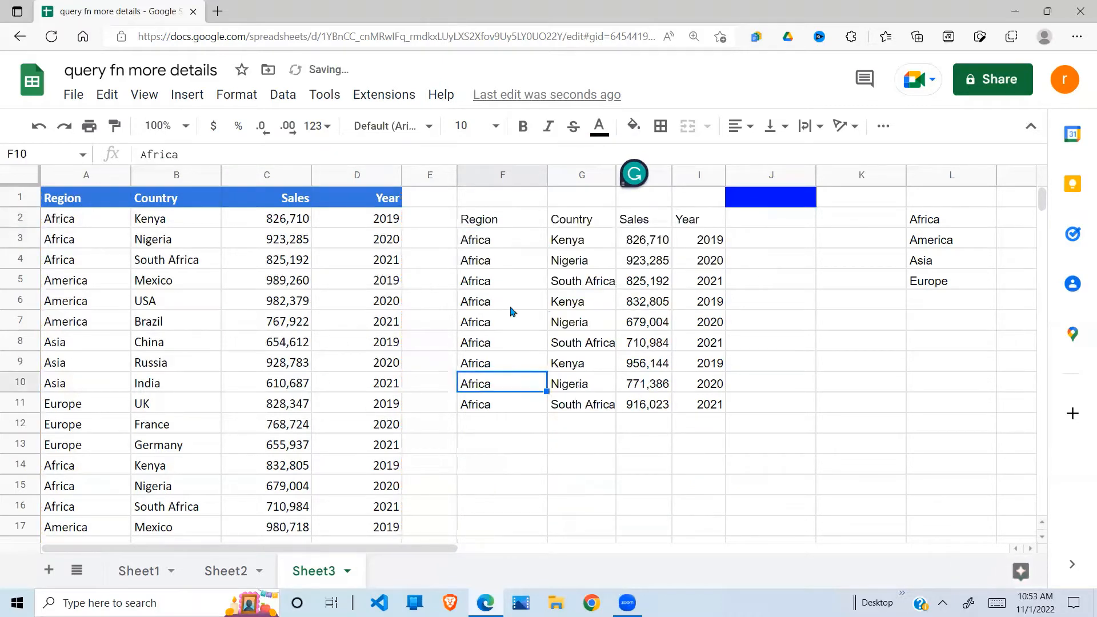
drag(485, 239, 702, 402)
click(489, 319)
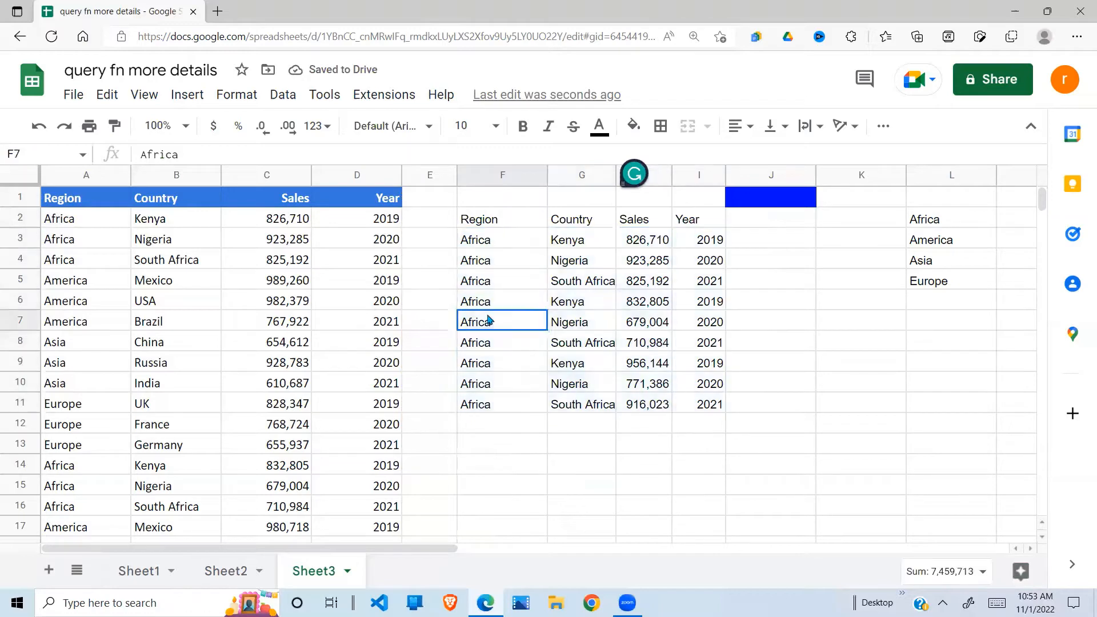
click(490, 220)
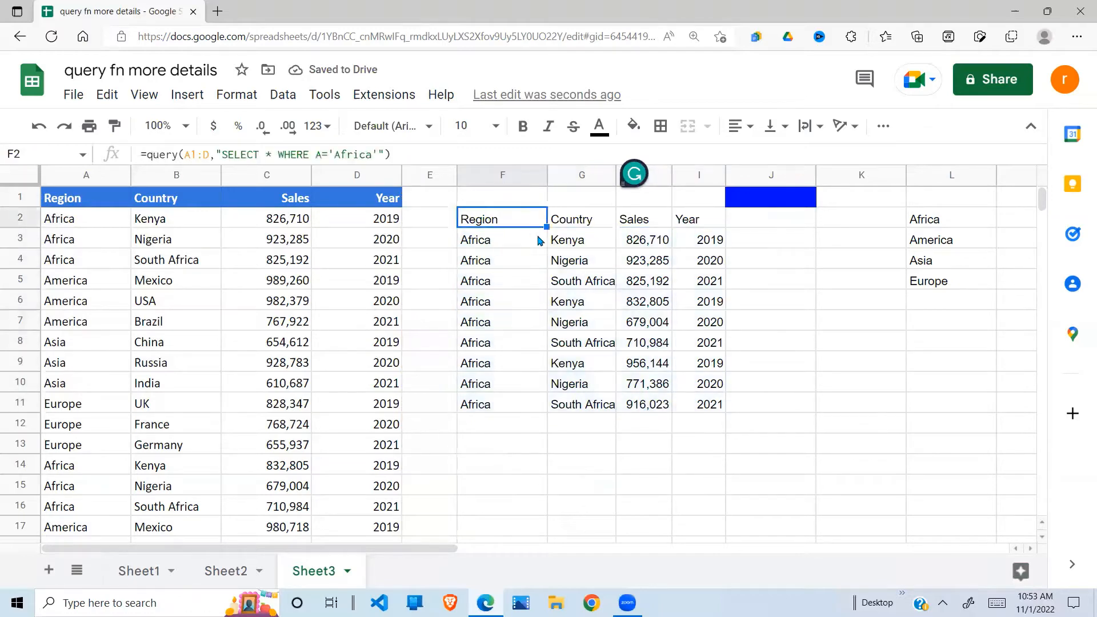
click(370, 153)
key(BackSpace)
key(BackSpace)
key(BackSpace)
key(BackSpace)
key(BackSpace)
key(BackSpace)
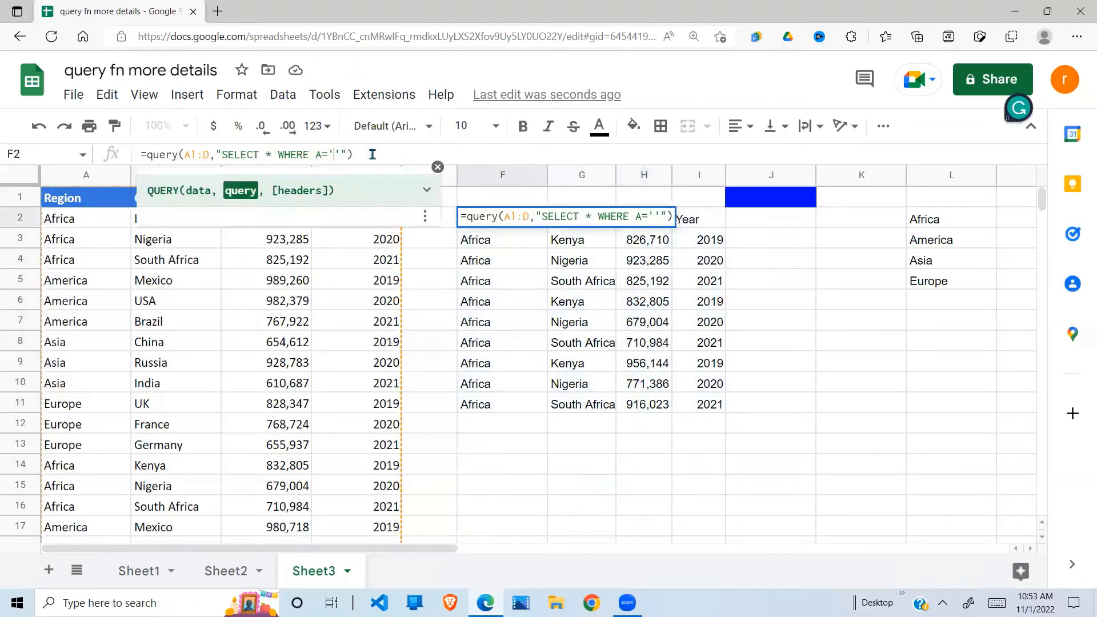
text(Europe)
key(Return)
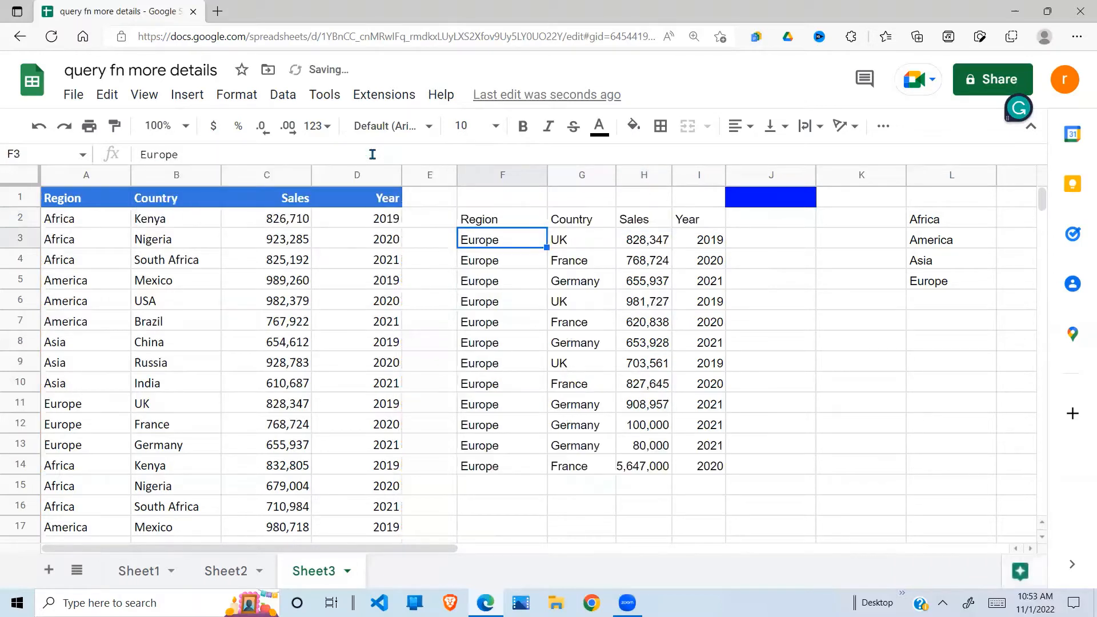
Examine the Europe rows returned in columns F to I and the list of regions beside the empty cells in column K.
click(551, 343)
drag(512, 246, 697, 465)
click(527, 453)
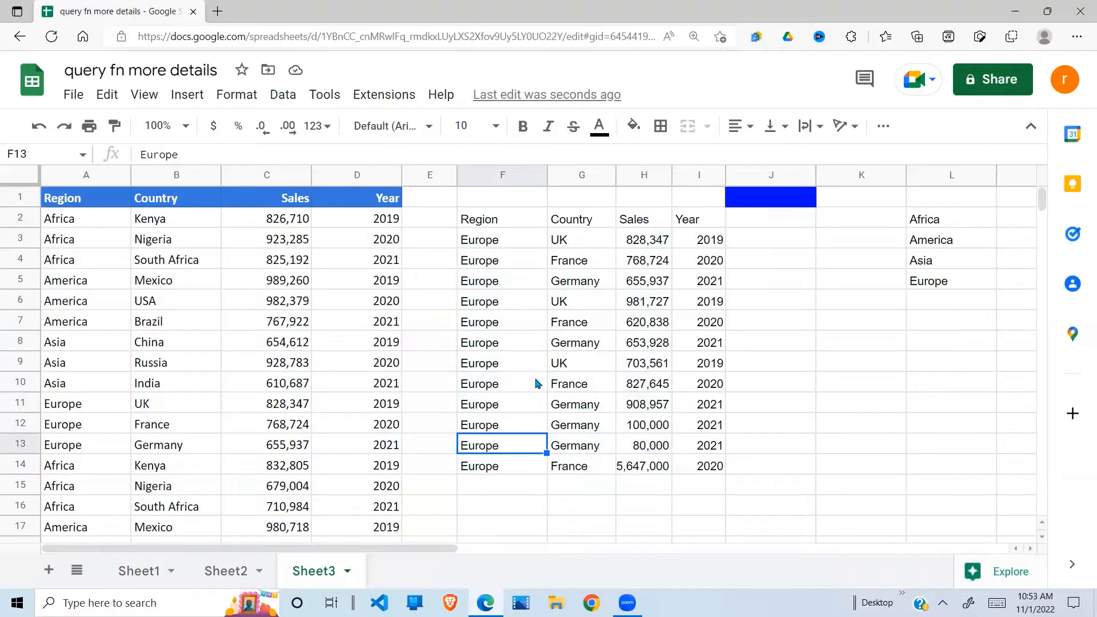
click(509, 260)
click(506, 243)
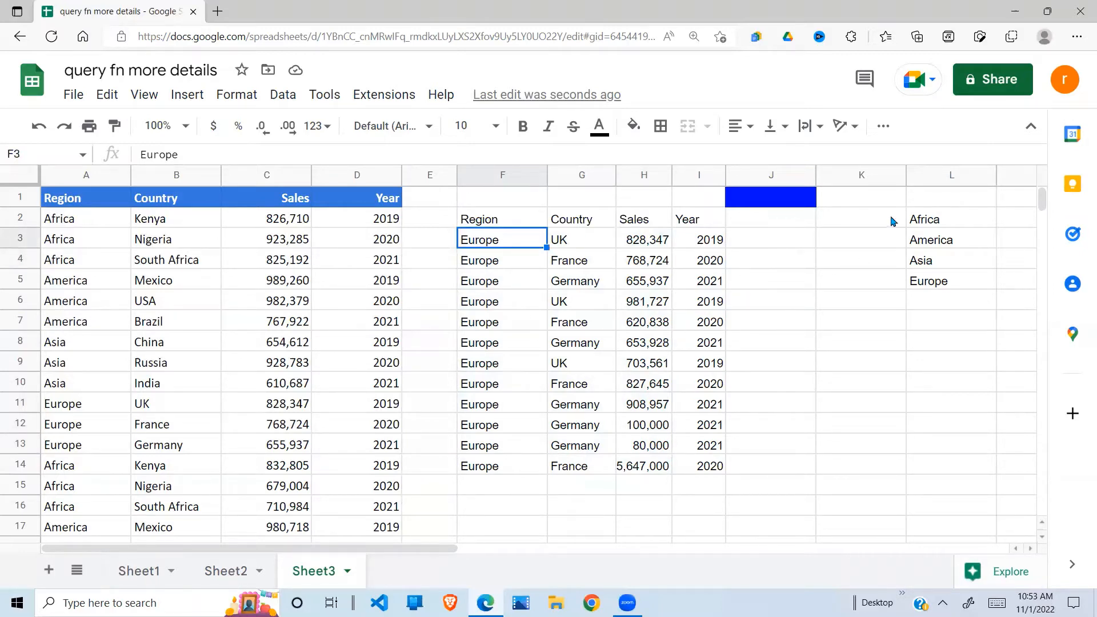
drag(891, 222, 957, 290)
click(889, 284)
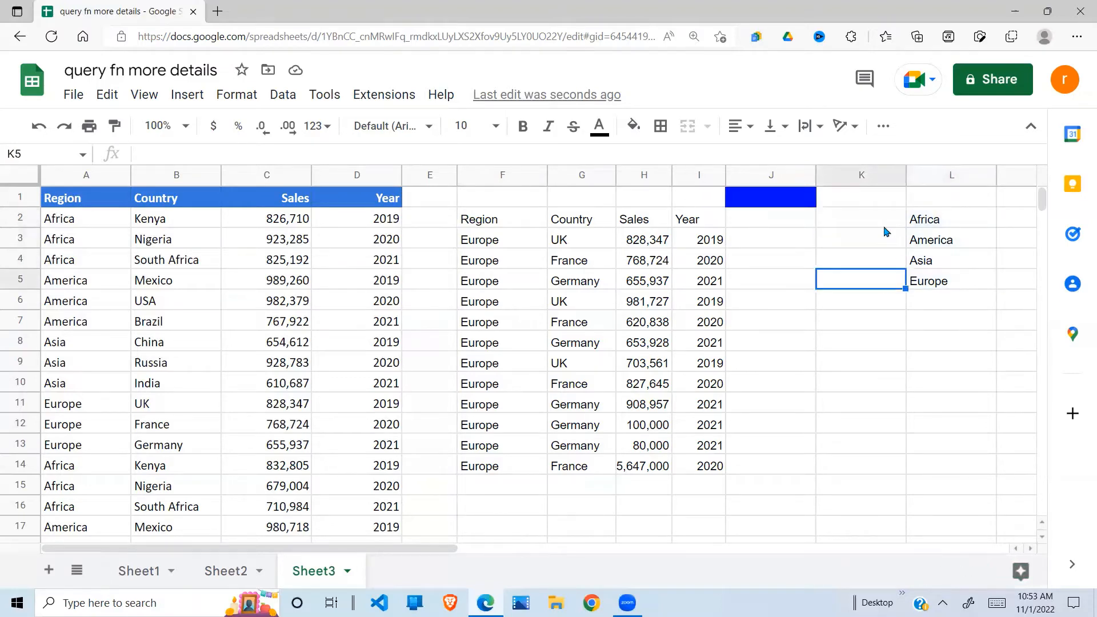
drag(884, 228, 889, 297)
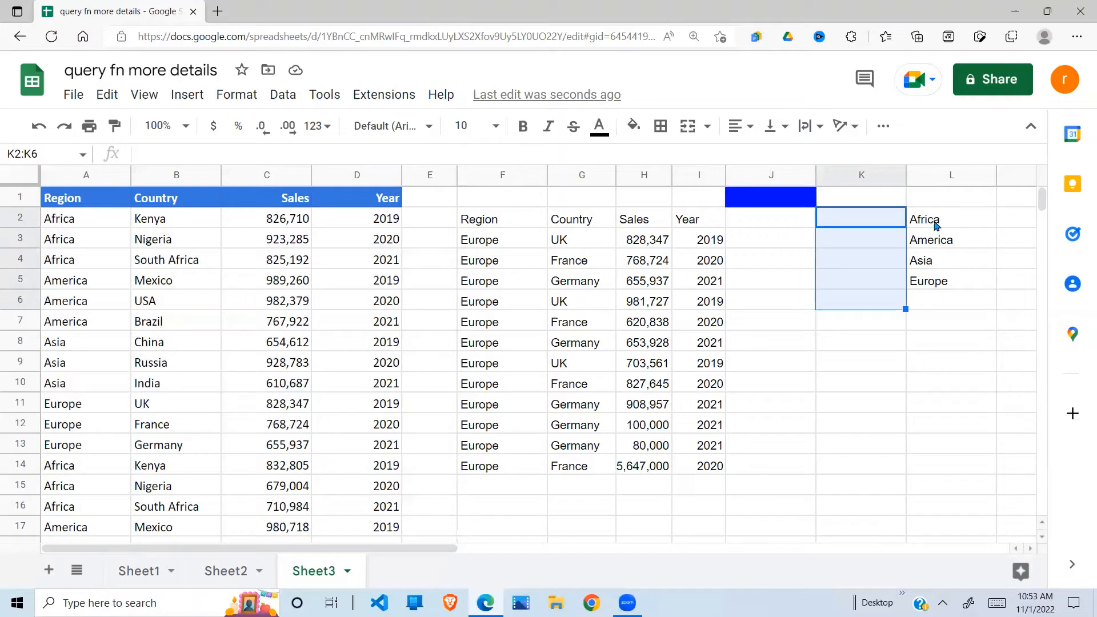
drag(486, 229, 707, 465)
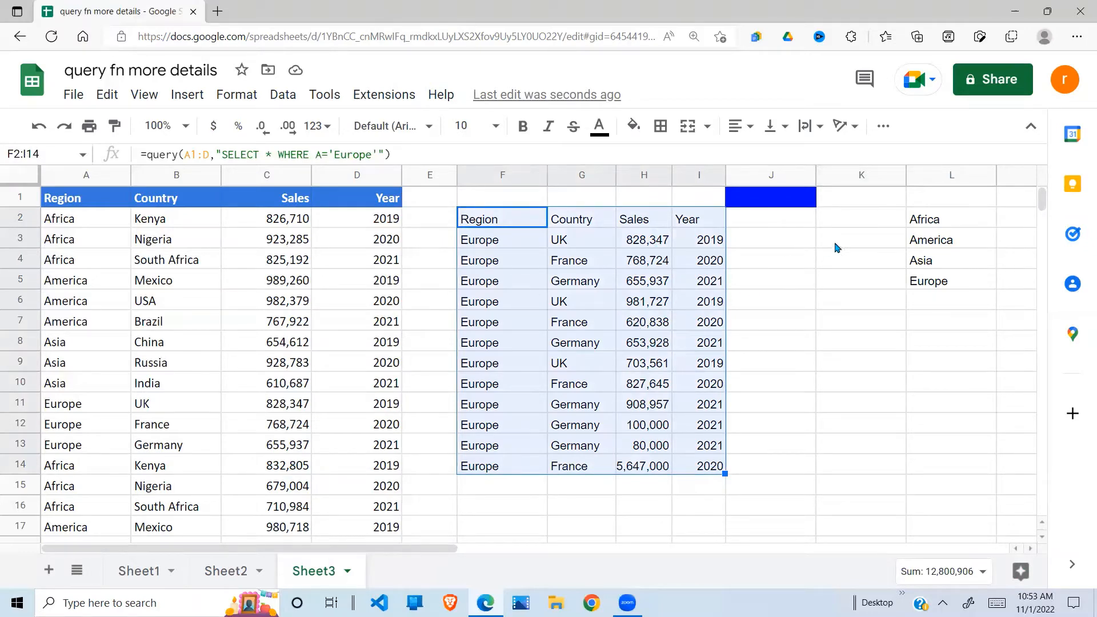
Insert checkboxes in K2:K5 next to the region names Africa, America, Asia and Europe.
drag(878, 228, 888, 279)
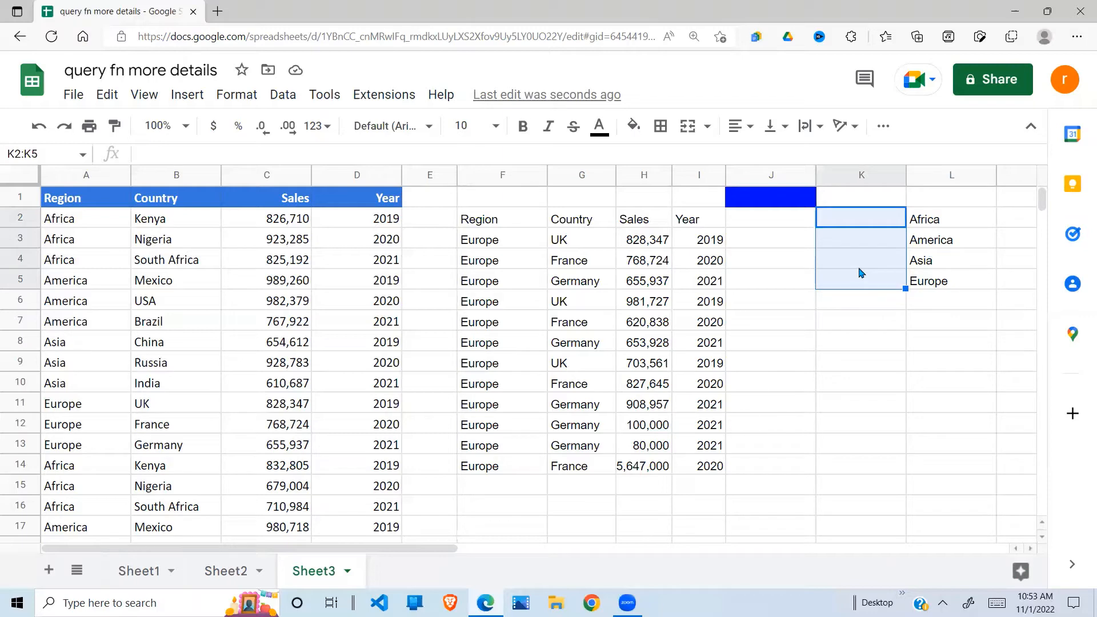
click(192, 96)
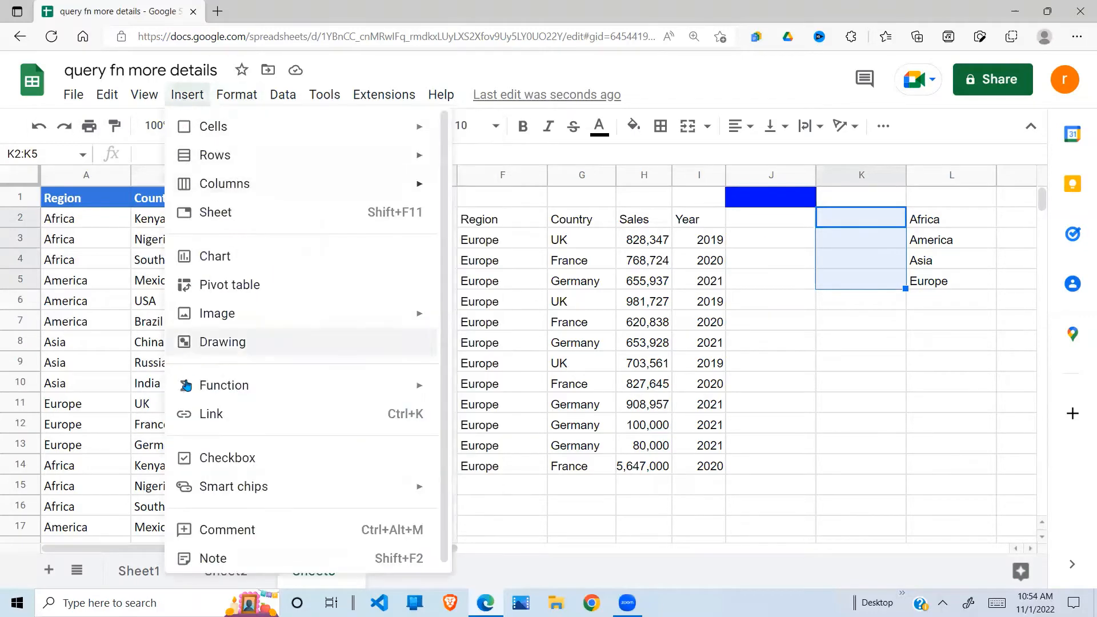
click(230, 458)
click(812, 361)
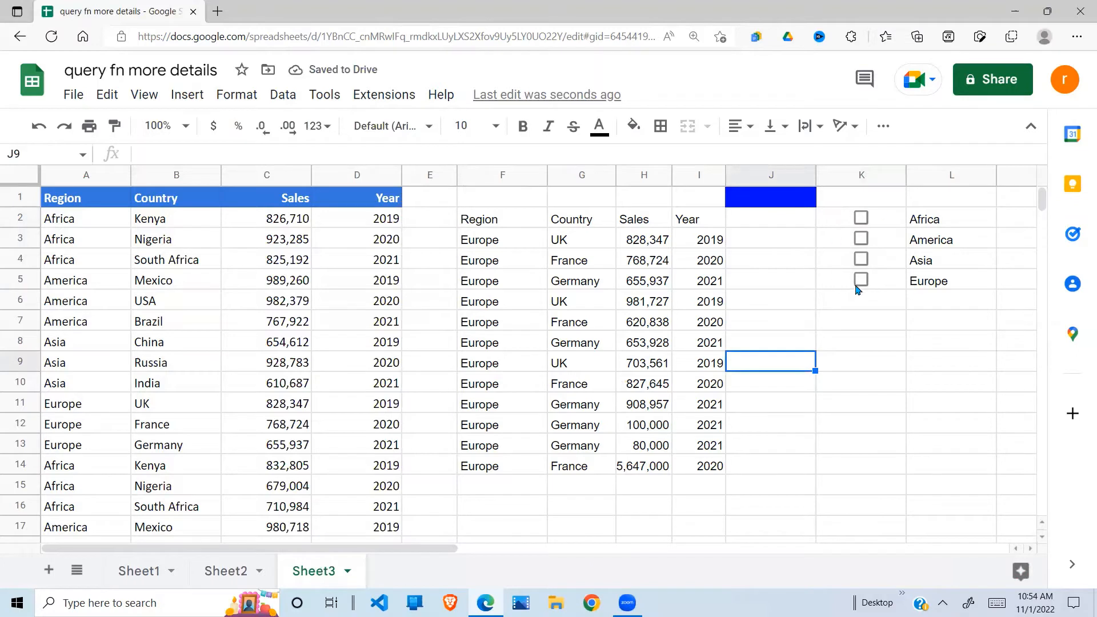
Tick the Africa checkbox in K2 to inspect its underlying value, and clear it again.
click(861, 219)
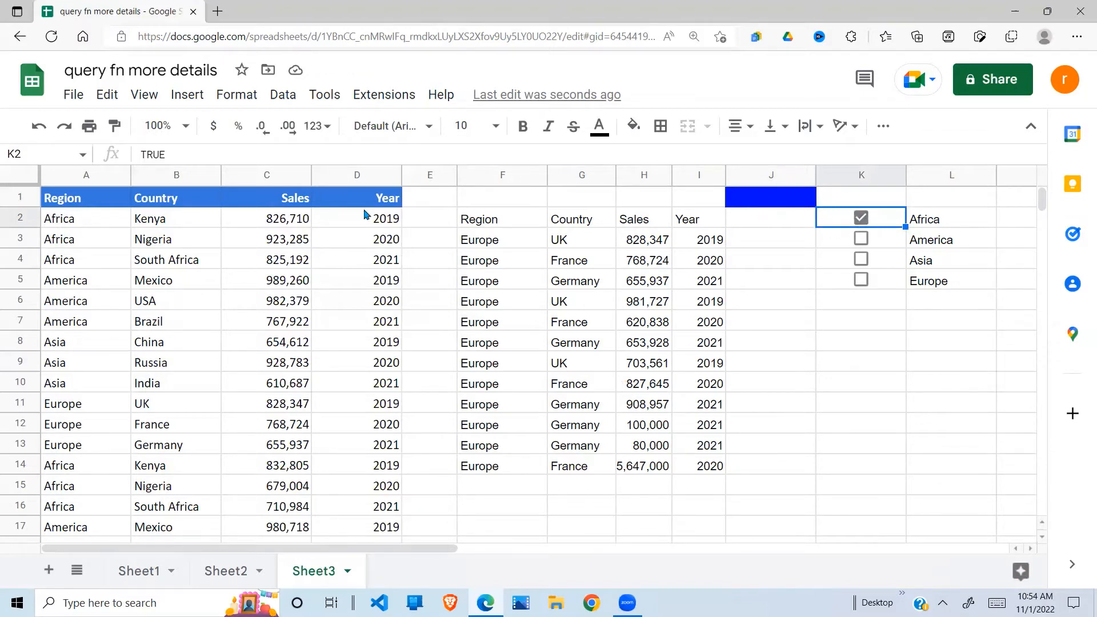
double_click(177, 155)
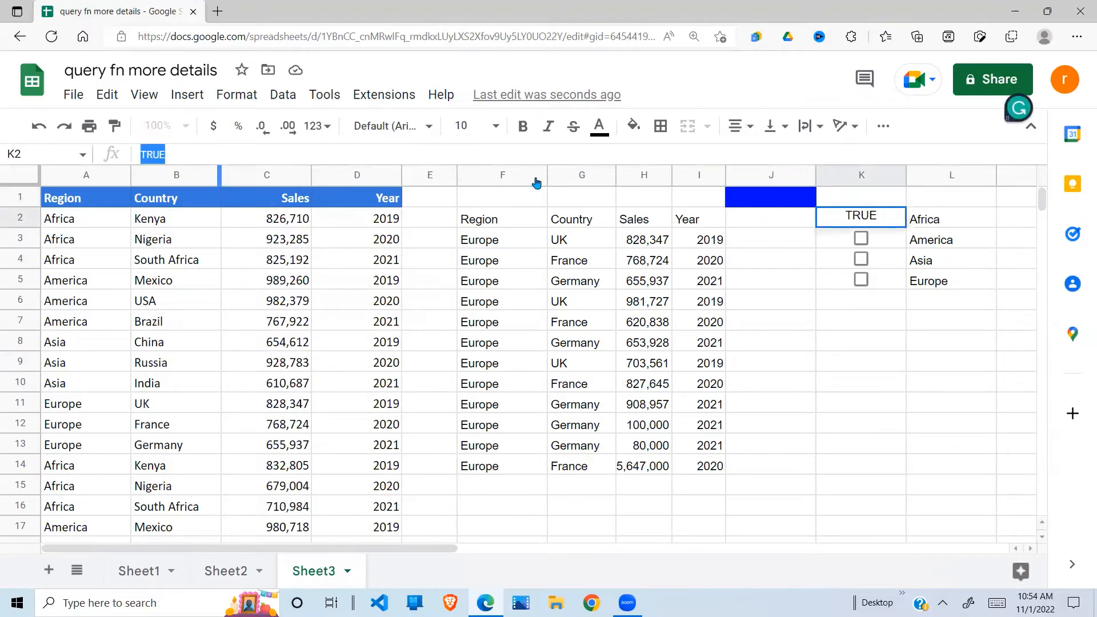
click(829, 281)
click(861, 219)
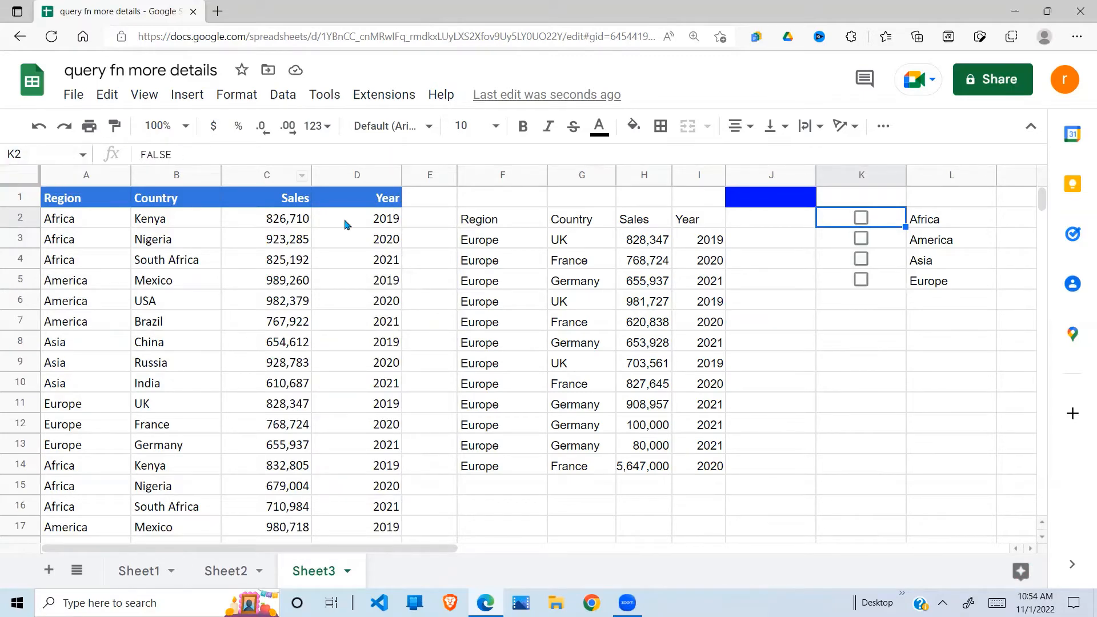
Review the F2 query formula, the Africa label and its checkbox, and the source rows in A2:D13.
click(544, 284)
click(510, 225)
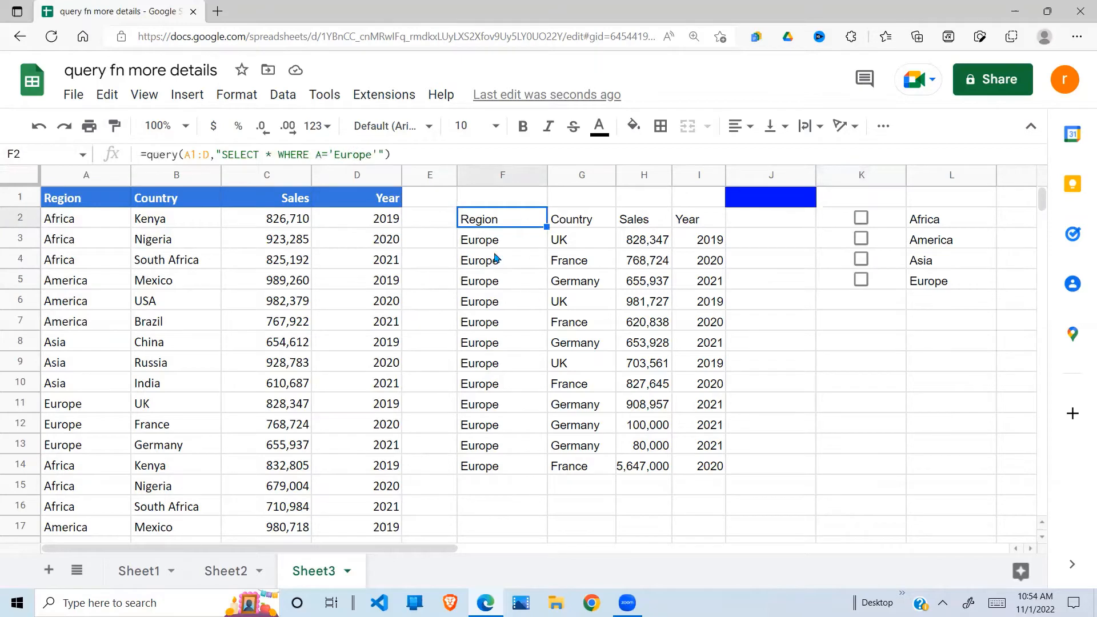
click(930, 223)
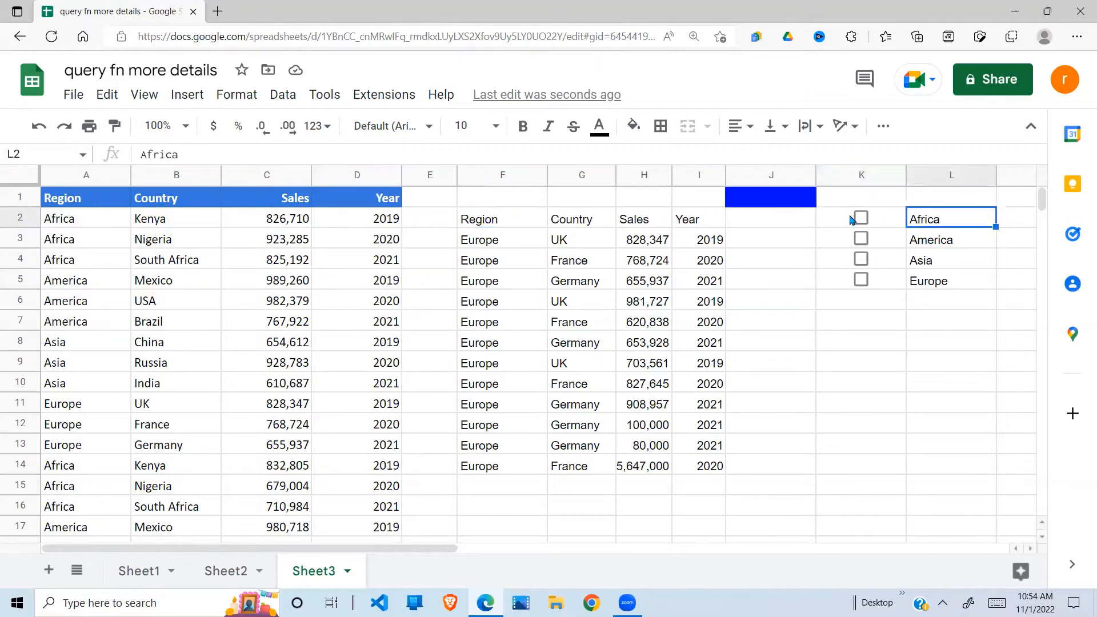
click(850, 218)
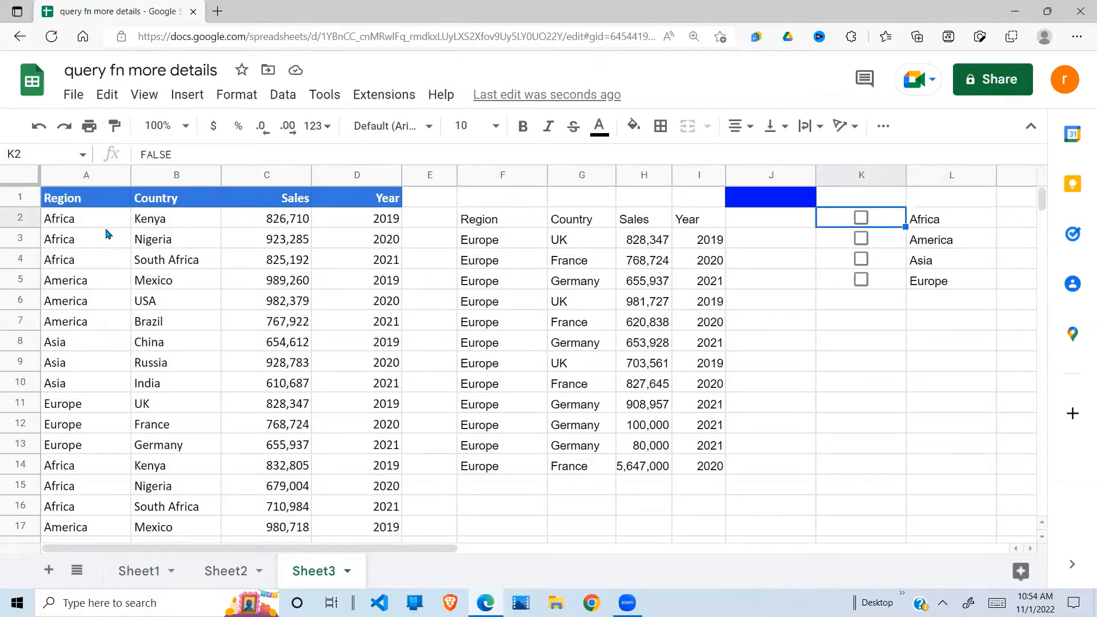
drag(106, 231, 361, 441)
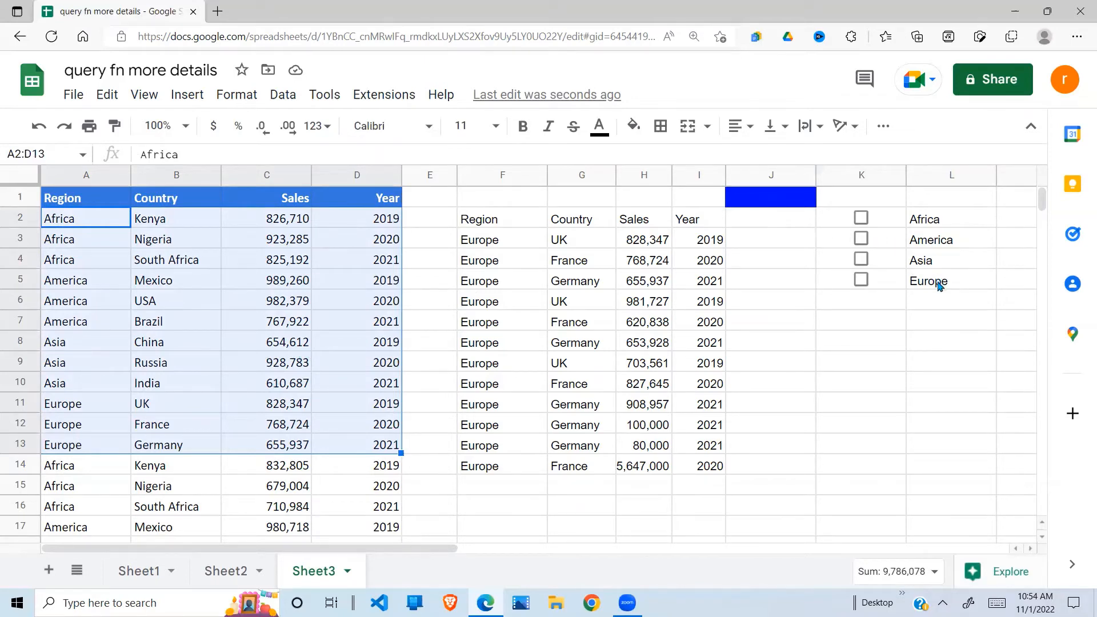
click(888, 260)
Start an IFS formula in J1 with the Africa checkbox cell K2 as the first condition.
click(800, 198)
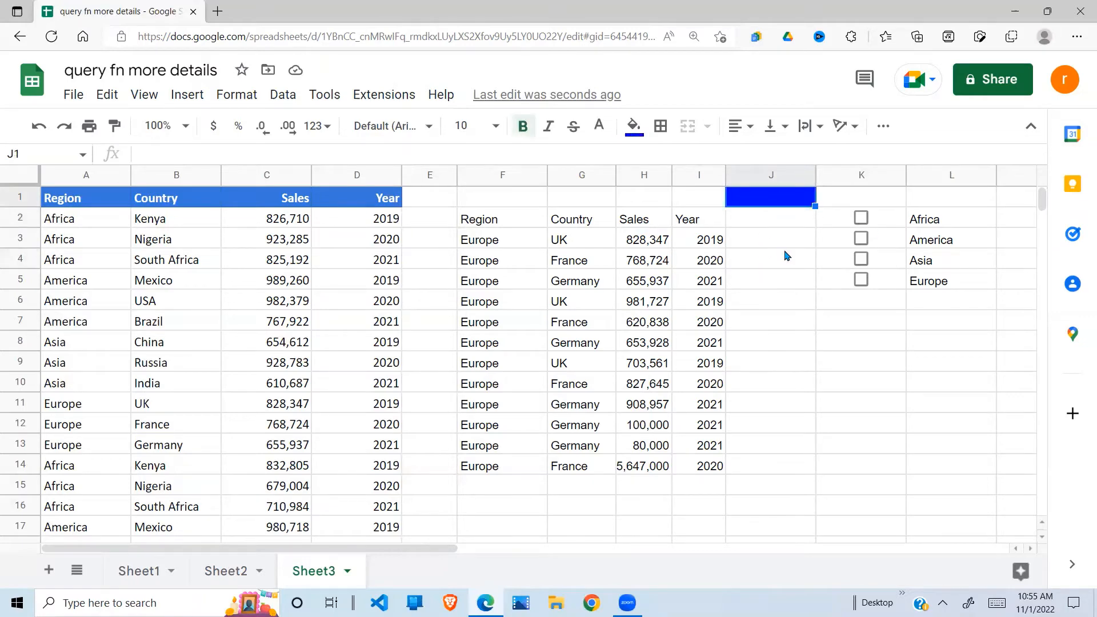
text(=if)
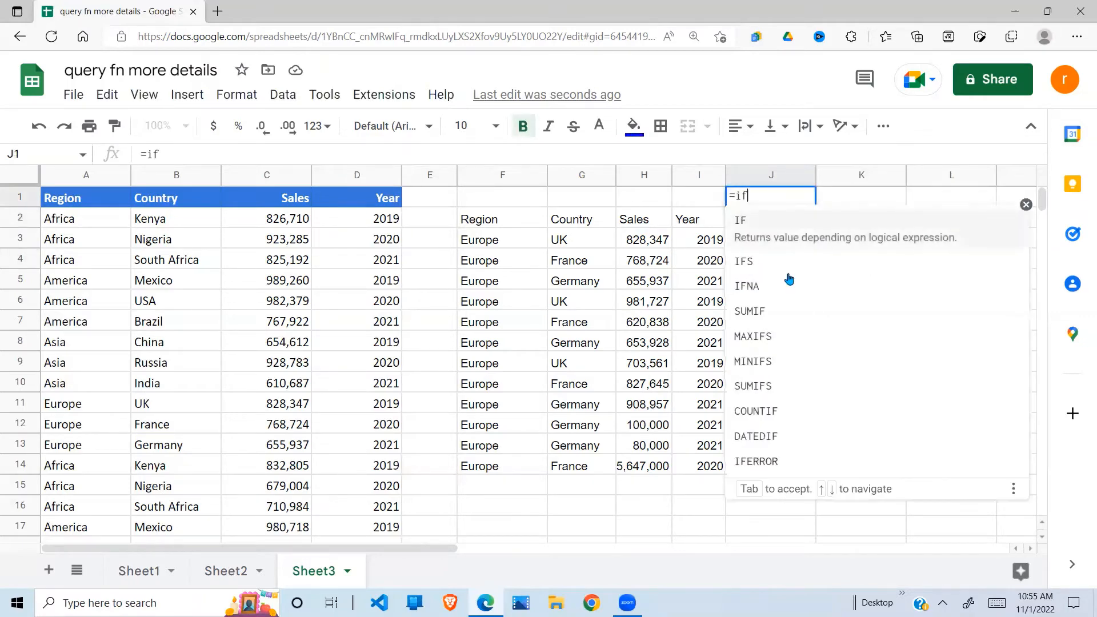
text(s()
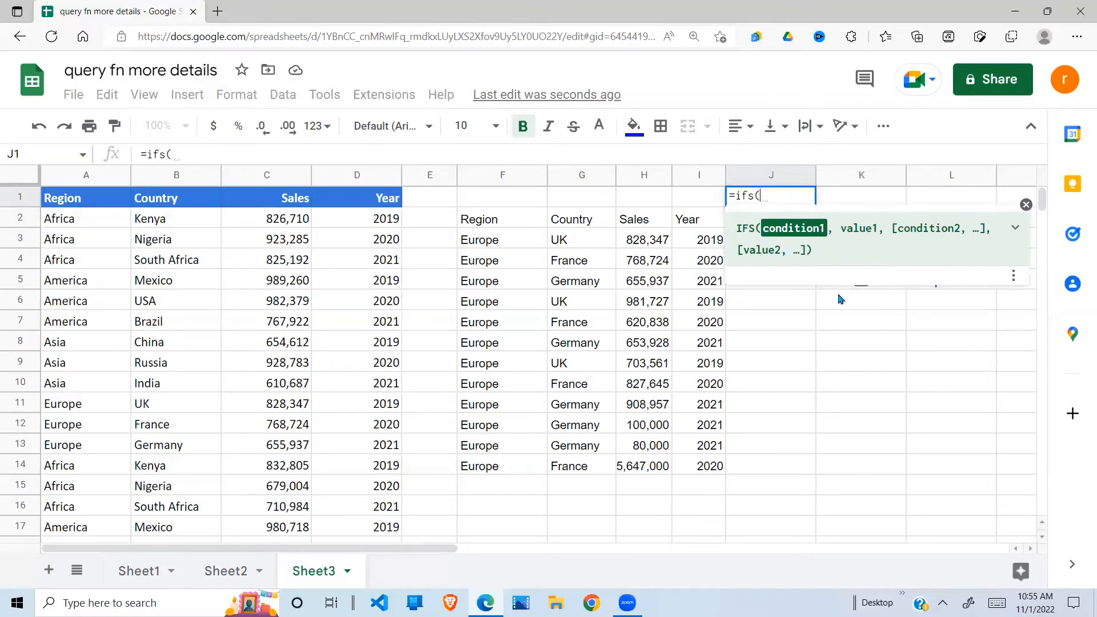
click(1026, 205)
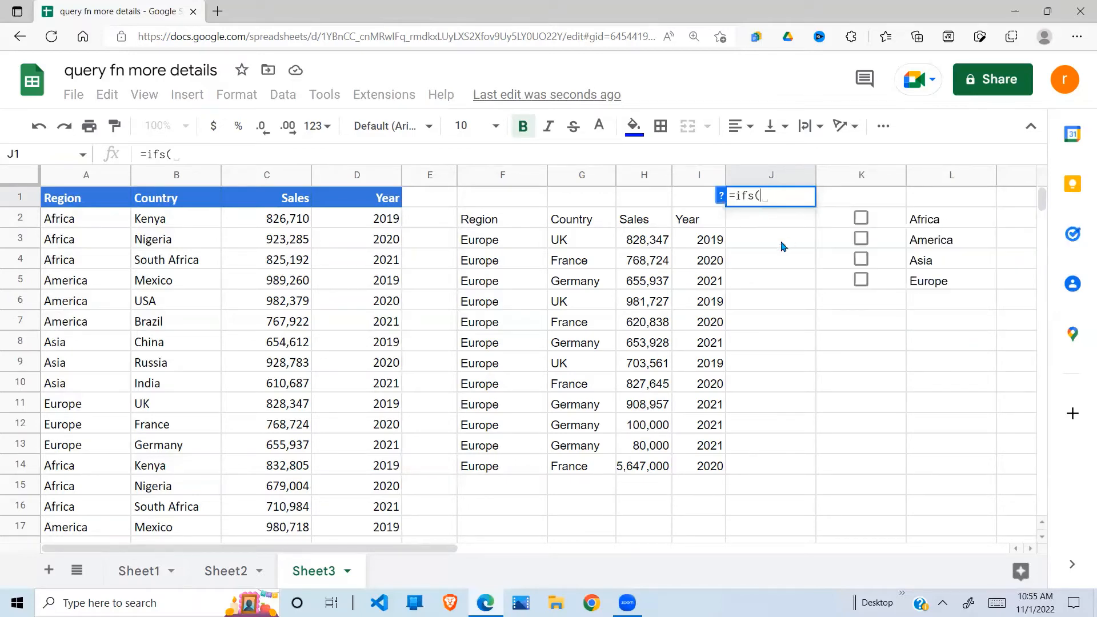
click(885, 218)
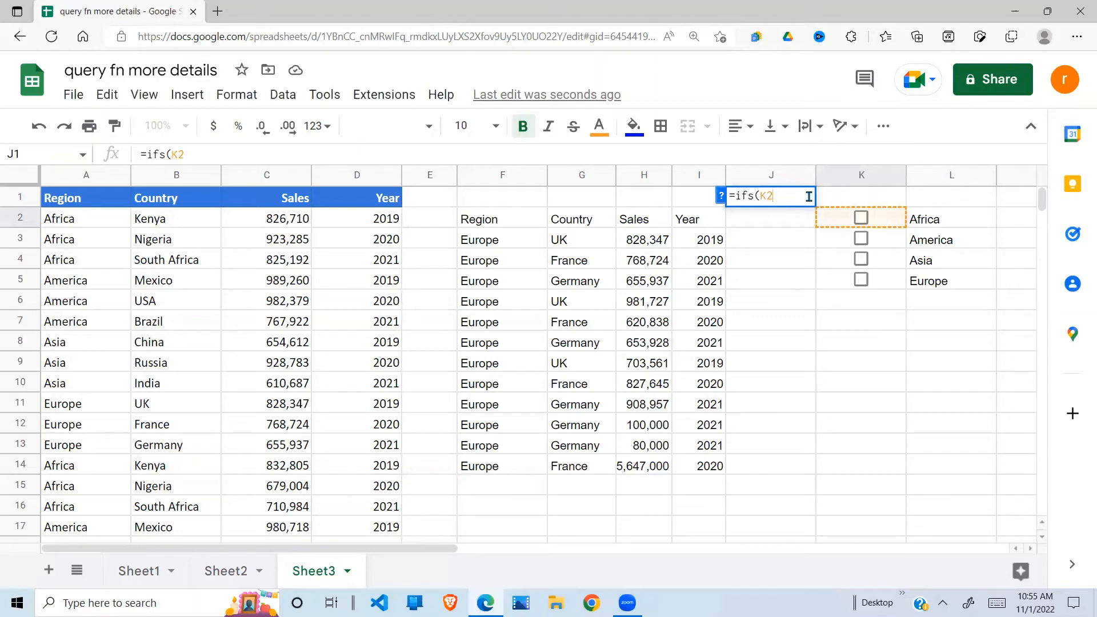
text(=rue)
key(BackSpace)
key(BackSpace)
key(BackSpace)
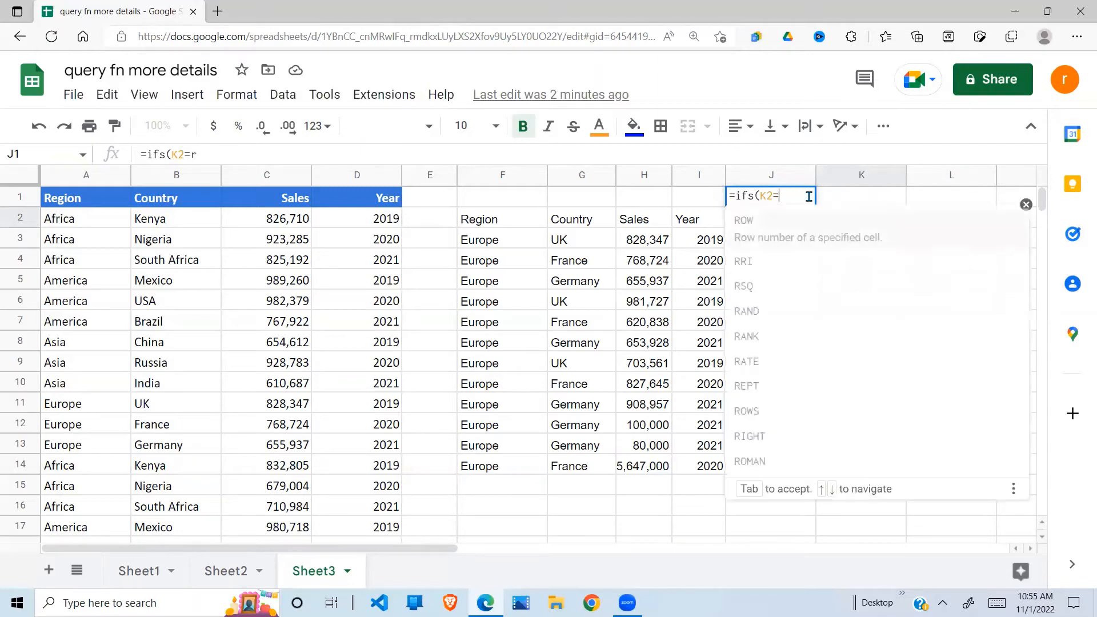
text(true)
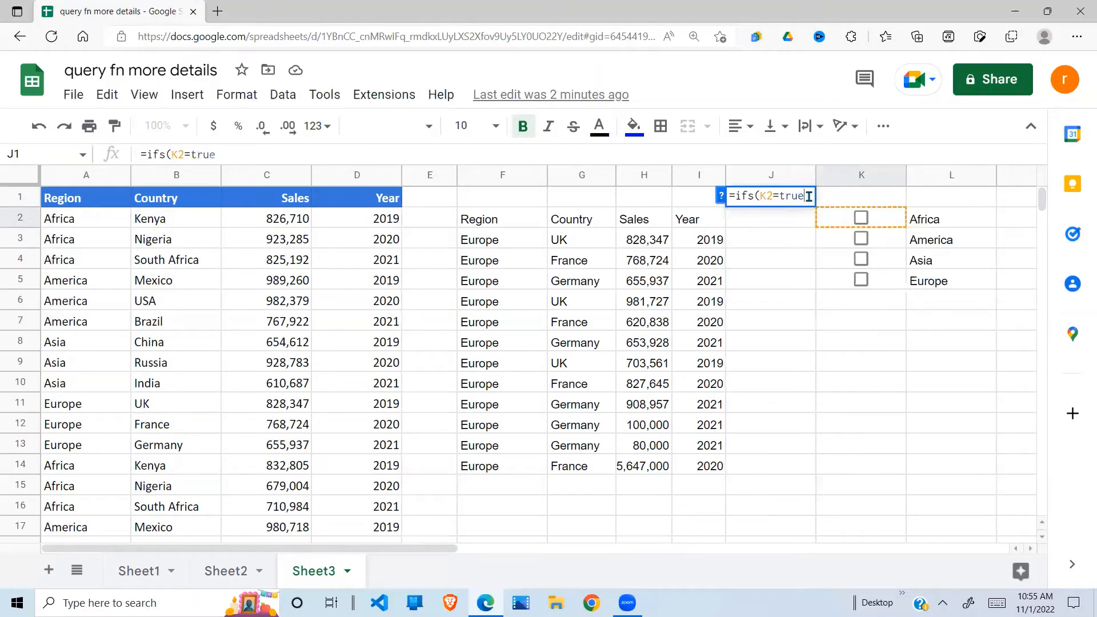
key(BackSpace)
key(BackSpace)
key(BackSpace)
key(BackSpace)
key(BackSpace)
Give the K2 condition in the J1 IFS formula the value "Africa" and add K3 with the value "America".
text(,)
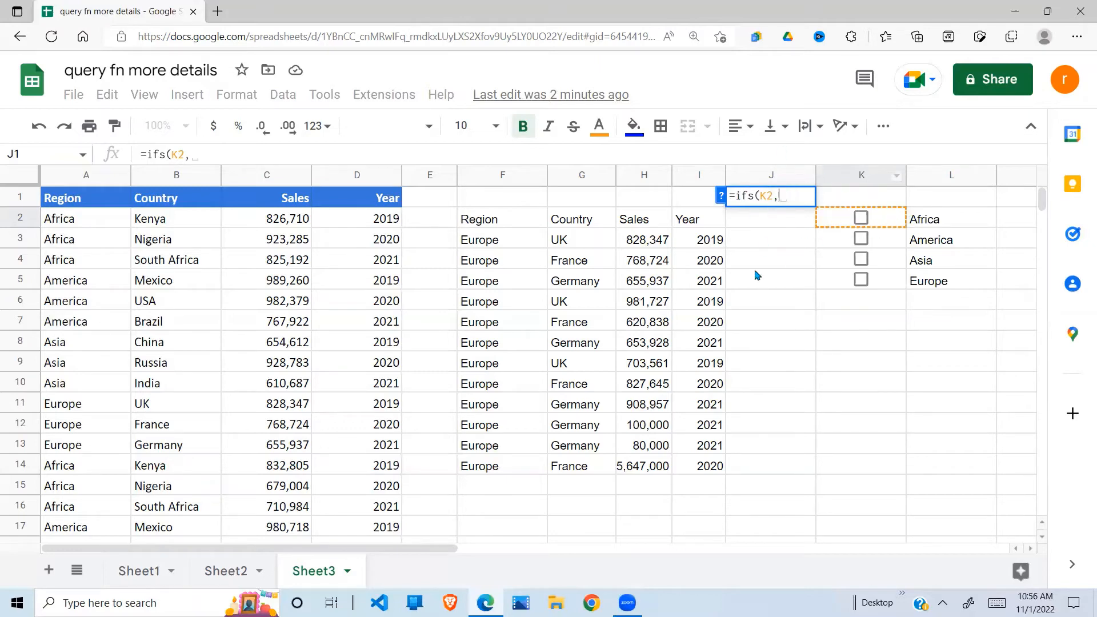
text("Afric)
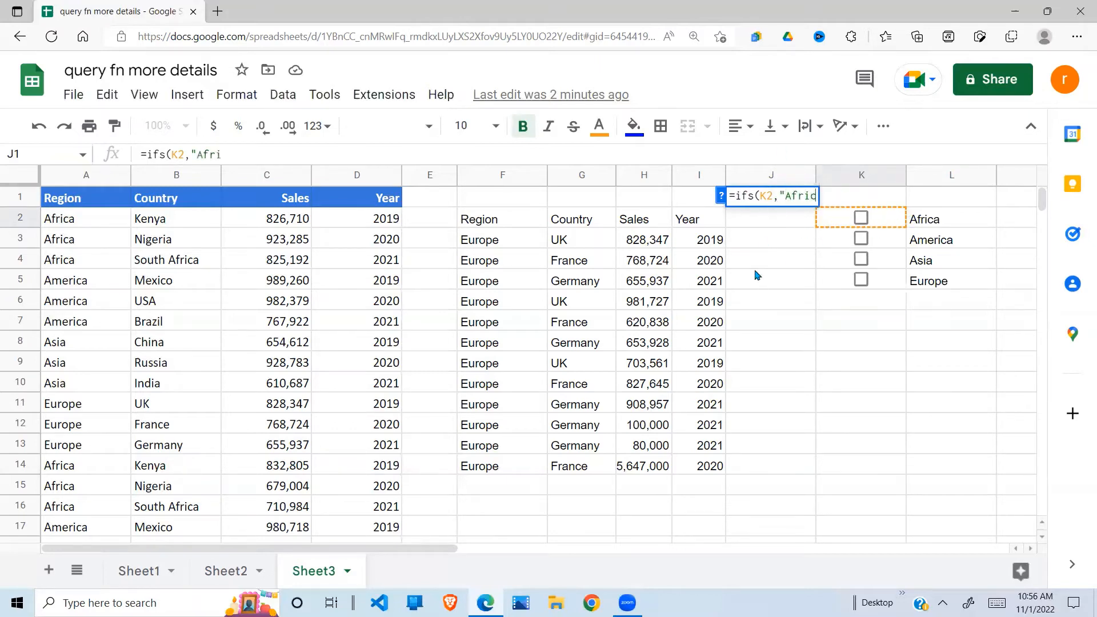
text(a",)
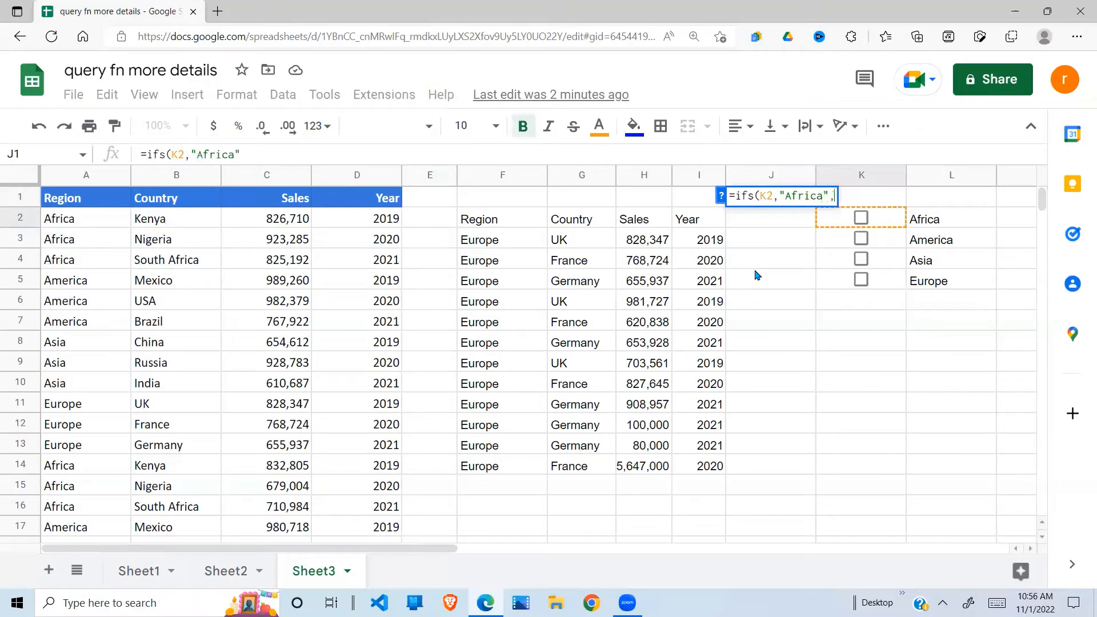
click(874, 239)
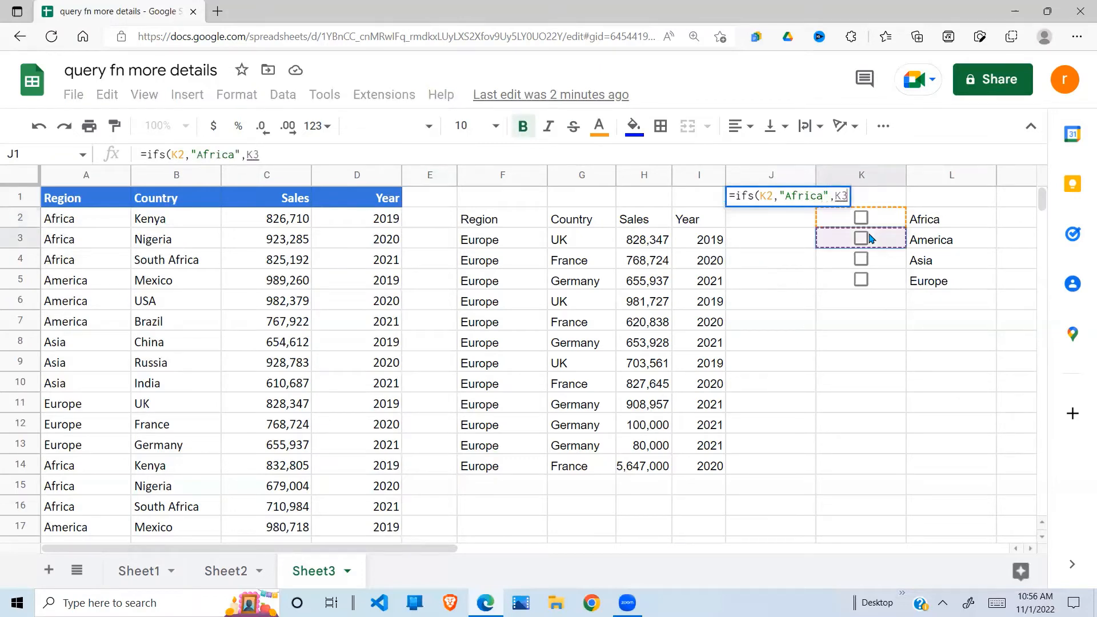
text(,)
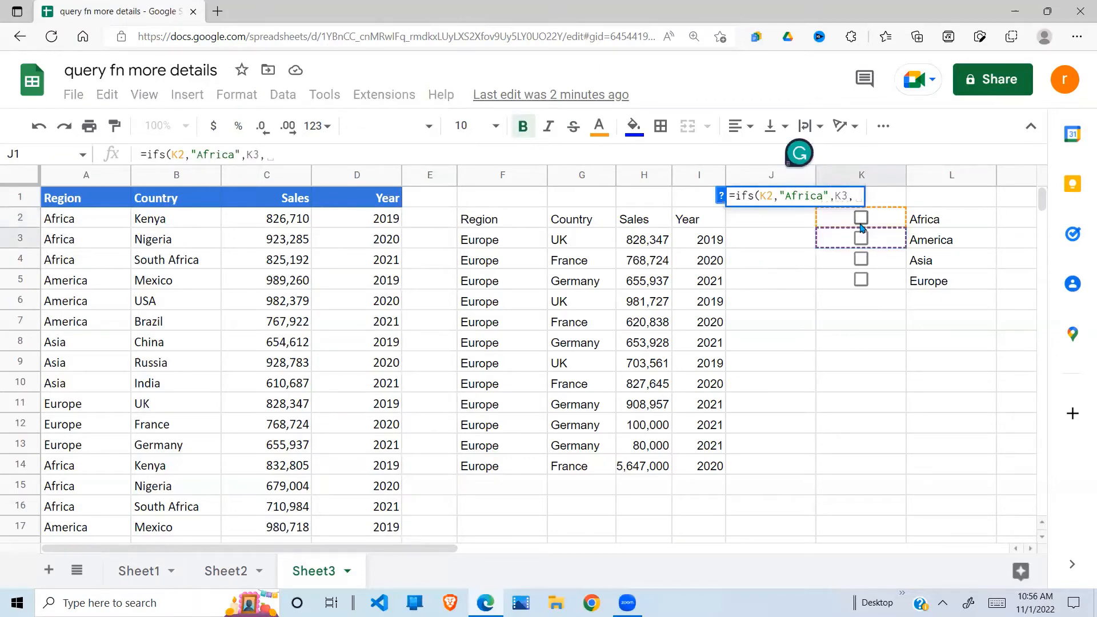
text("America)
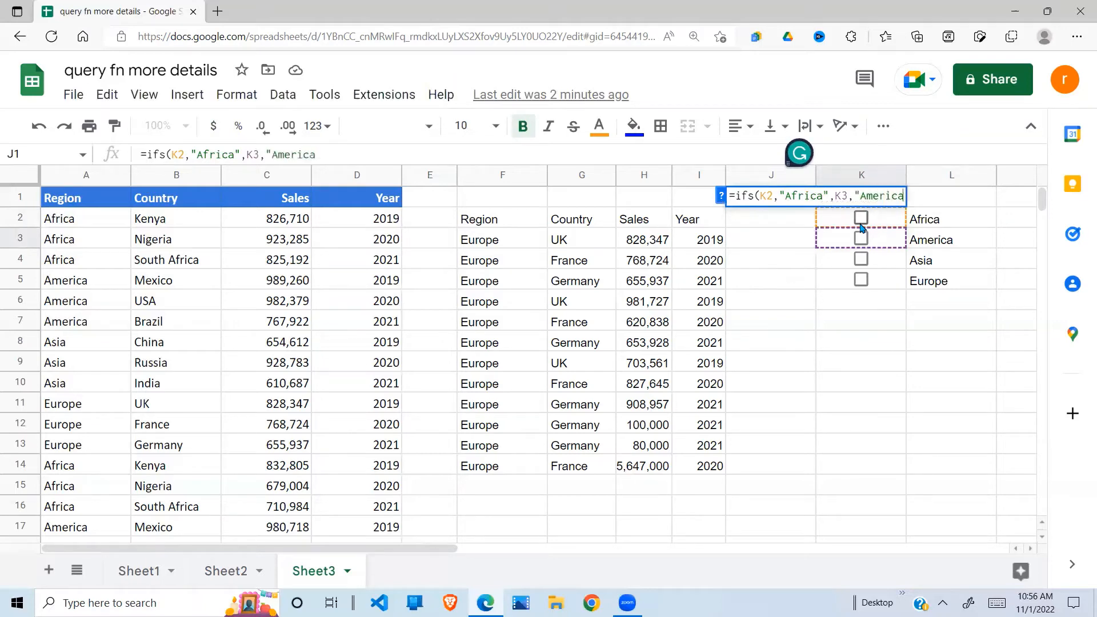
text(",)
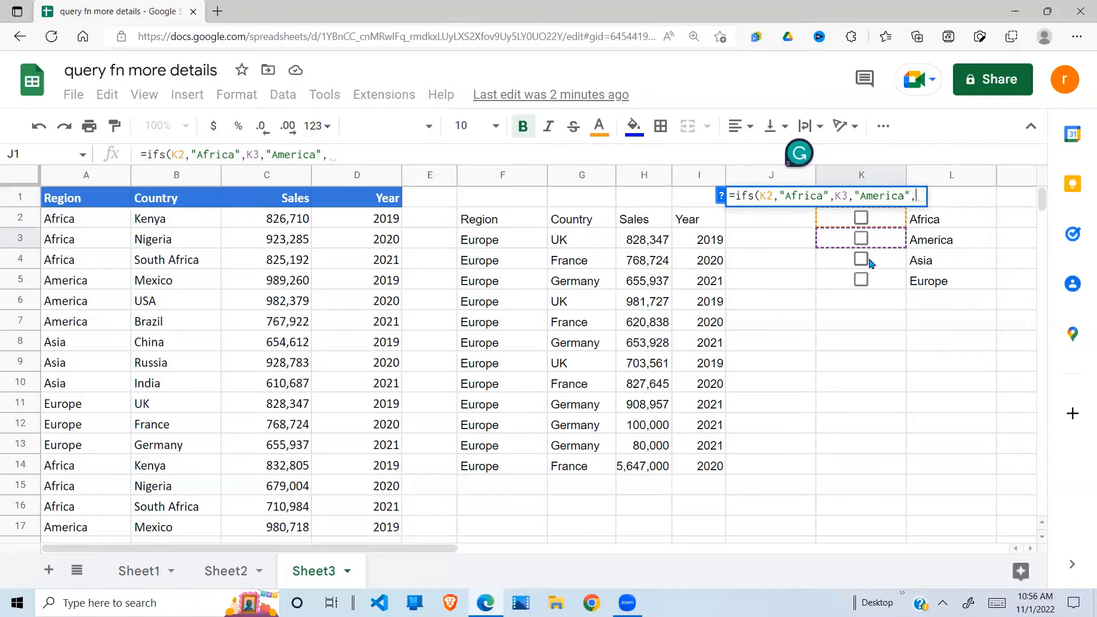
Complete the J1 IFS formula with K4 returning "Asia" and K5 returning "Europe".
click(870, 263)
text(,)
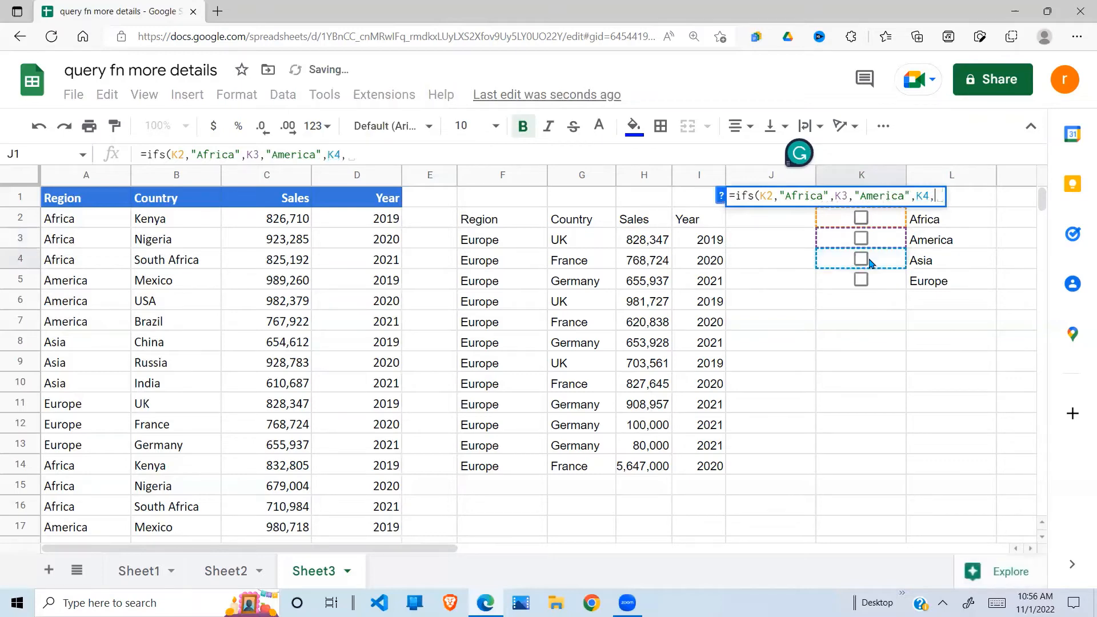
text("As)
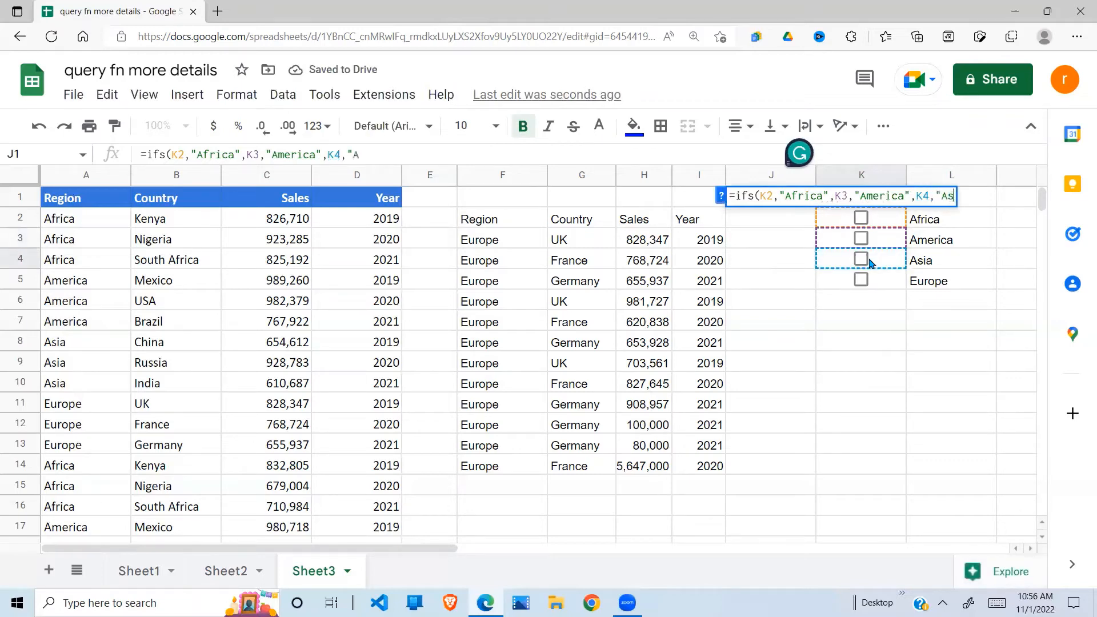
text(ia",)
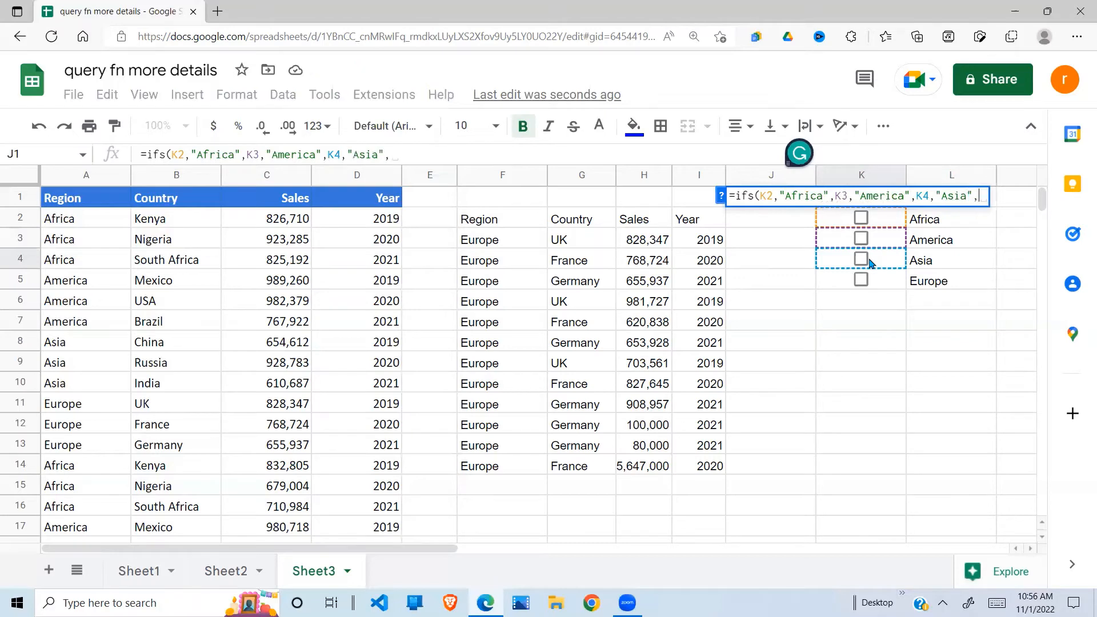
click(870, 284)
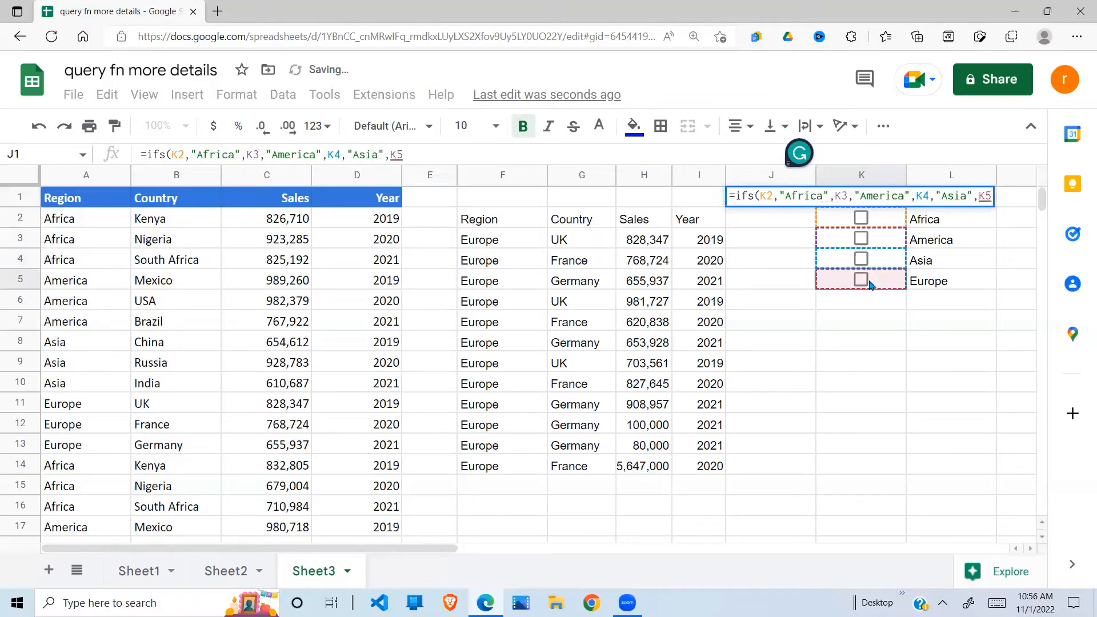
text(,")
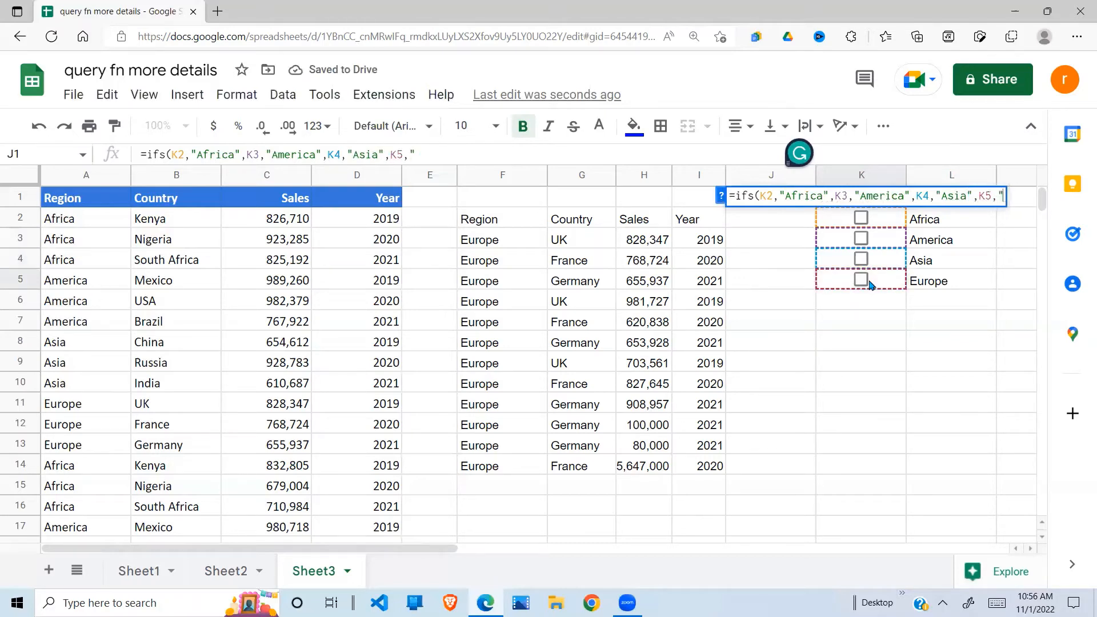
text(Europe)
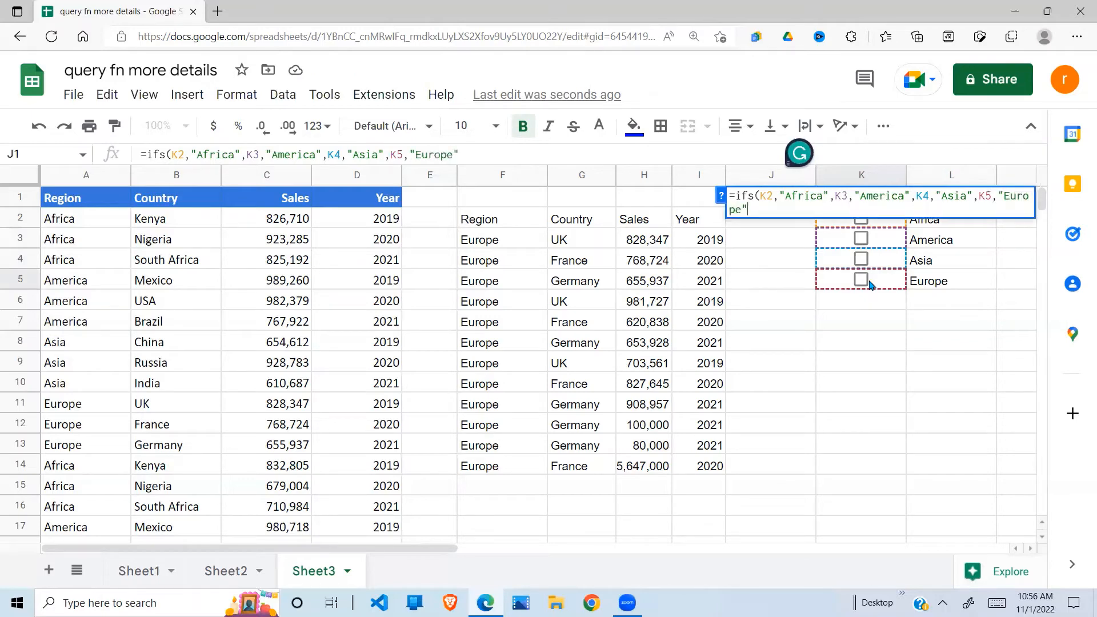
key(Return)
Add a final true condition returning an empty string "" to the IFS formula in J1.
click(845, 208)
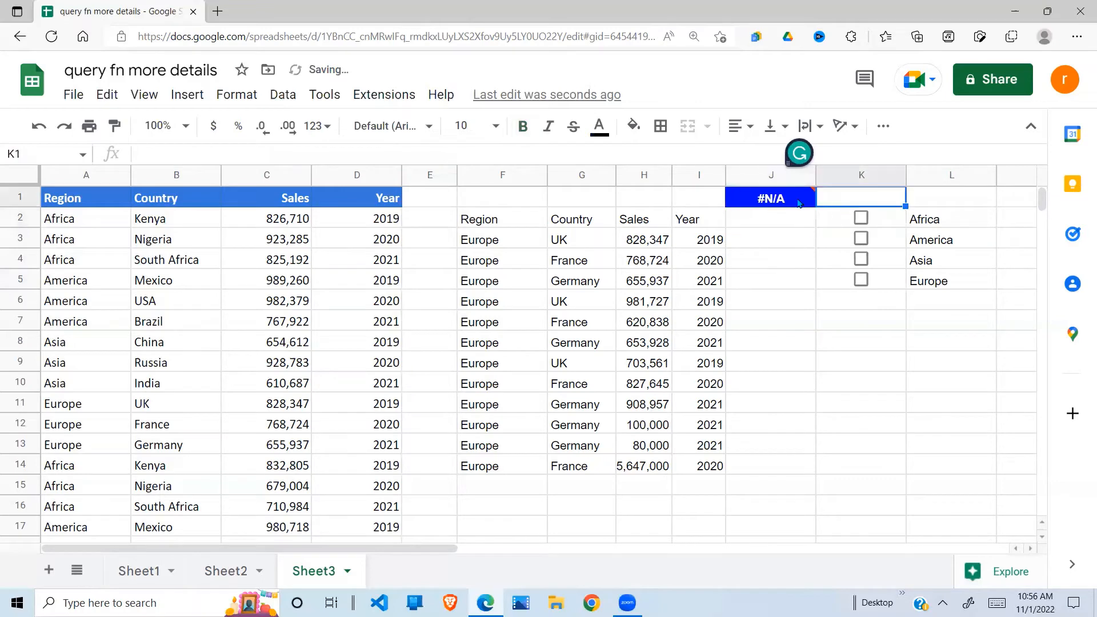
click(765, 196)
click(462, 155)
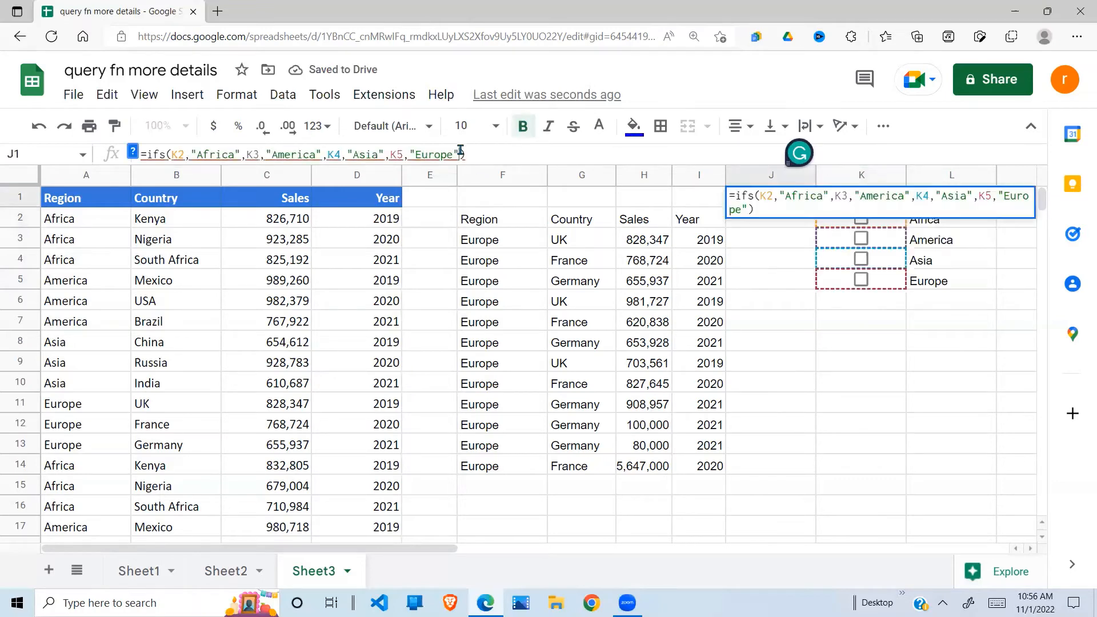
text(,ture)
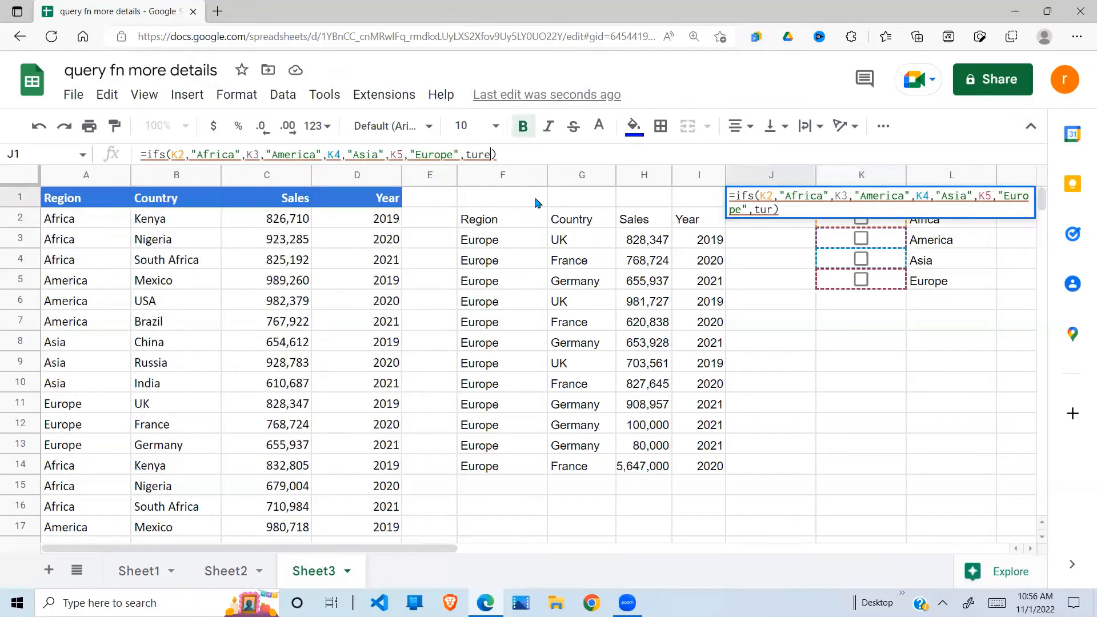
key(BackSpace)
key(BackSpace)
key(BackSpace)
text(rue,)
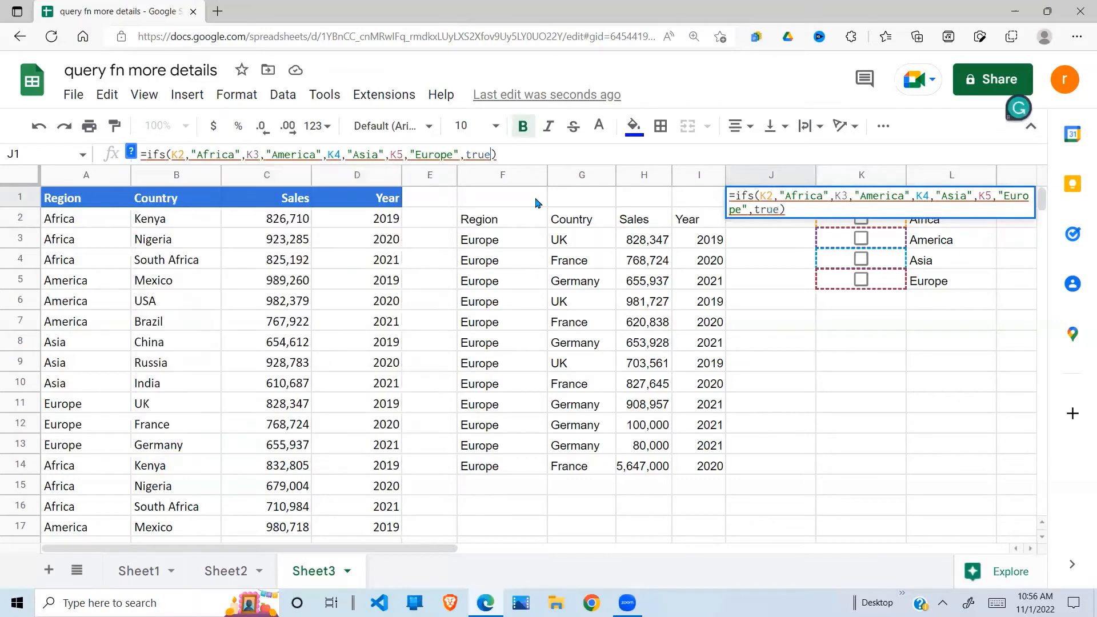
key(BackSpace)
text("")
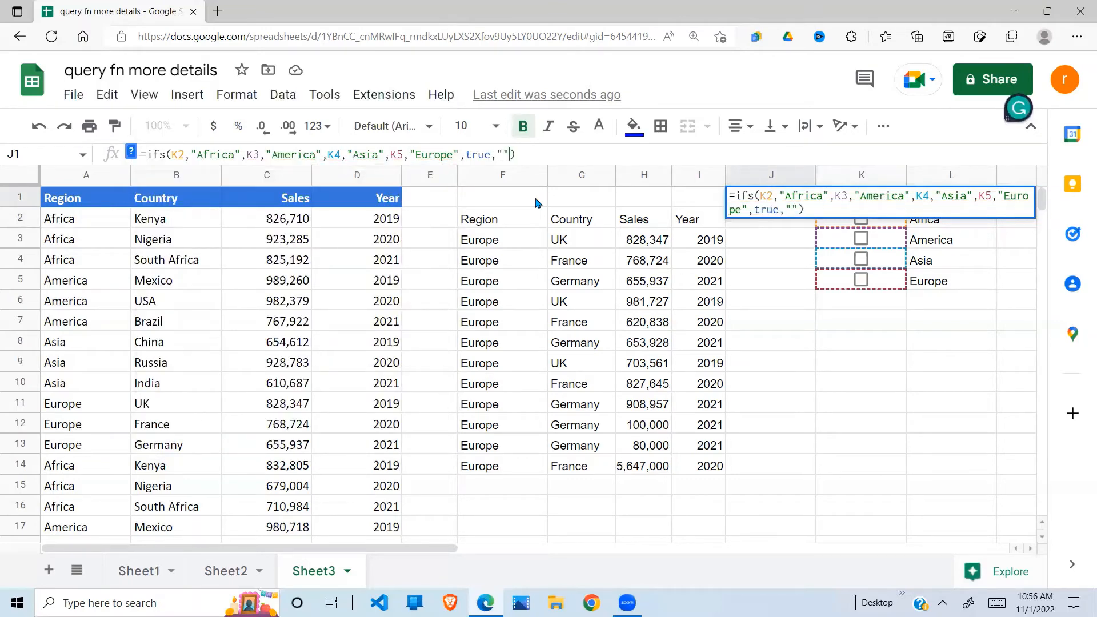
key(Return)
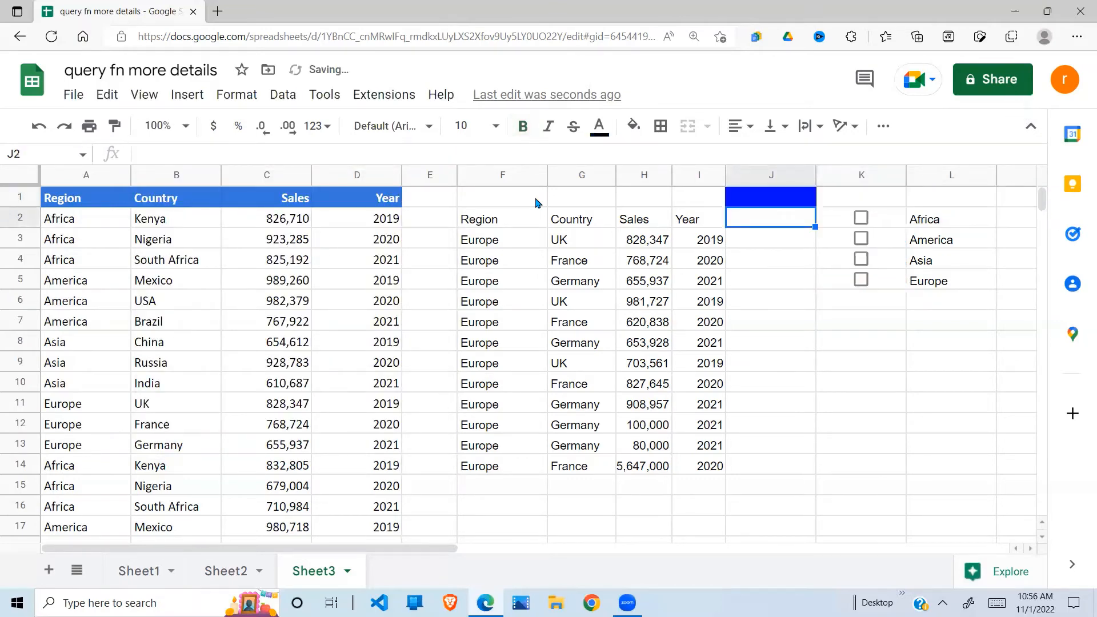
Review the checkbox range K2:K5 and the completed IFS formula in J1.
click(859, 324)
drag(887, 222, 892, 290)
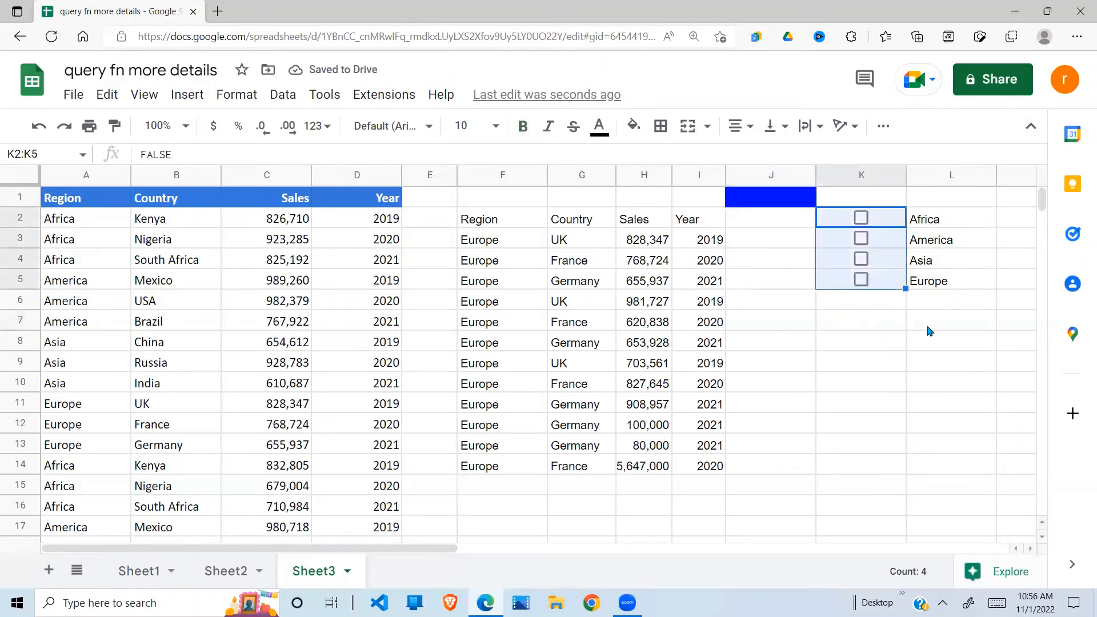
click(811, 195)
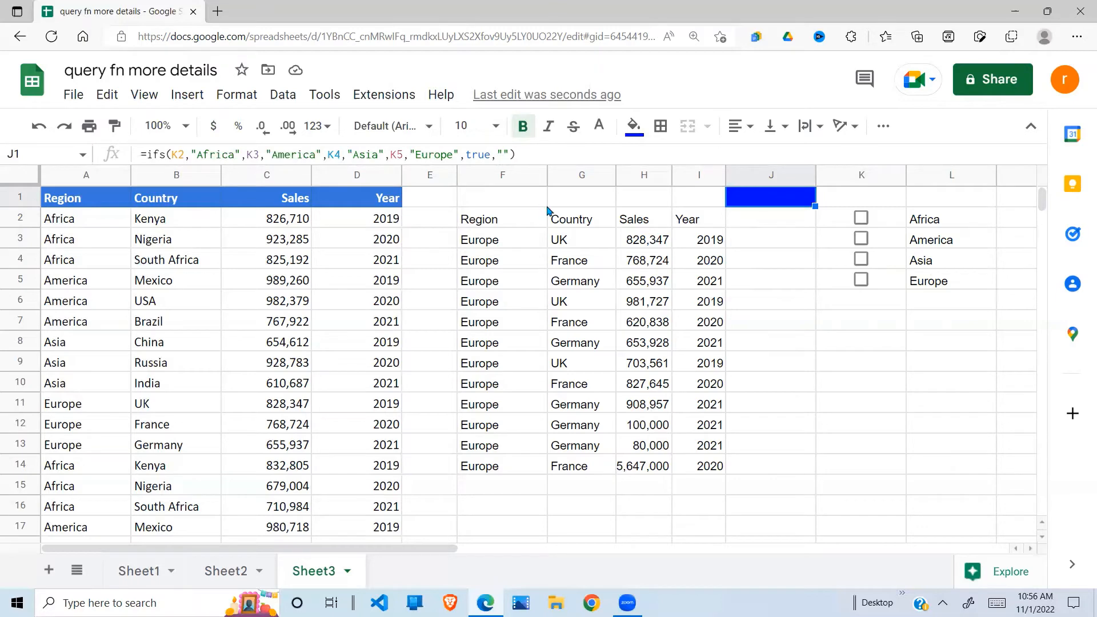
key(Return)
key(Return)
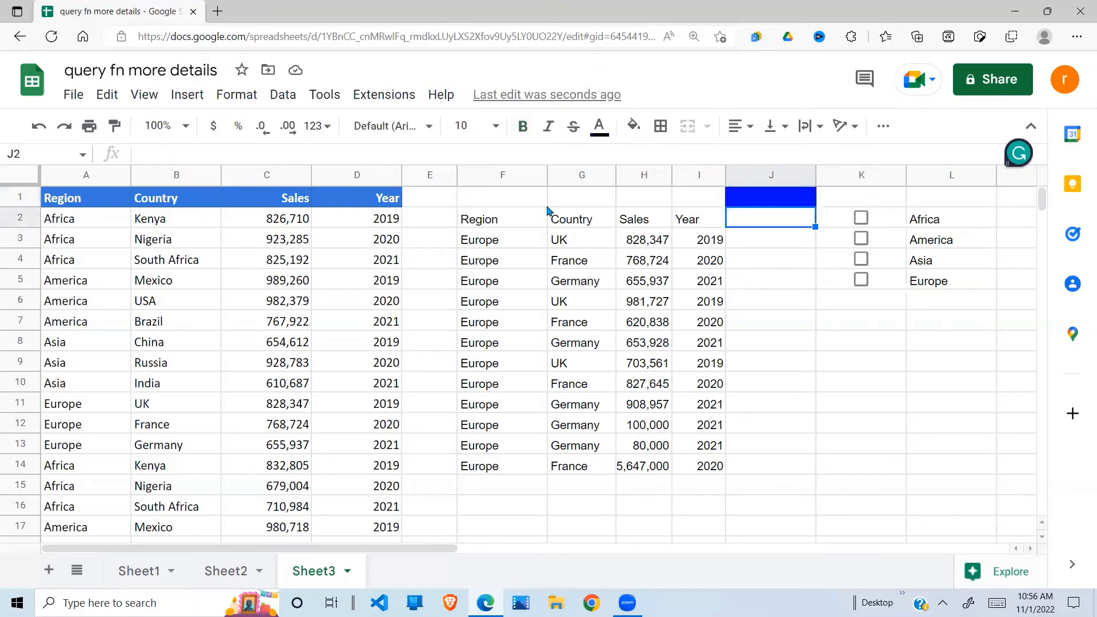
click(778, 238)
key(Up)
key(Up)
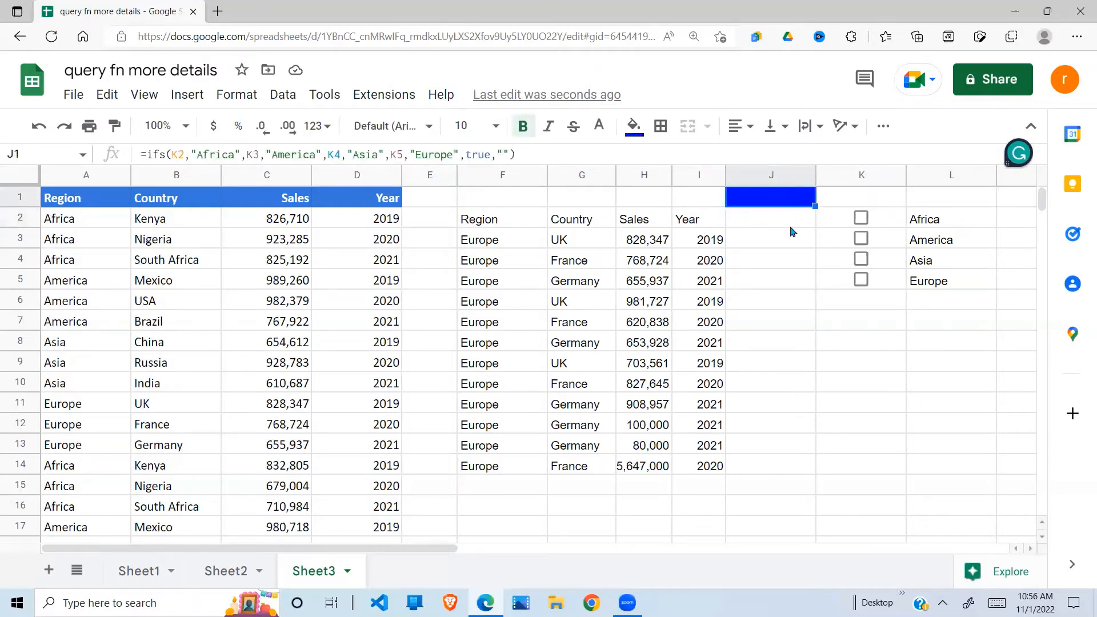
Test the J1 formula by ticking and clearing the Africa, America, Asia and Europe checkboxes one after another.
click(862, 221)
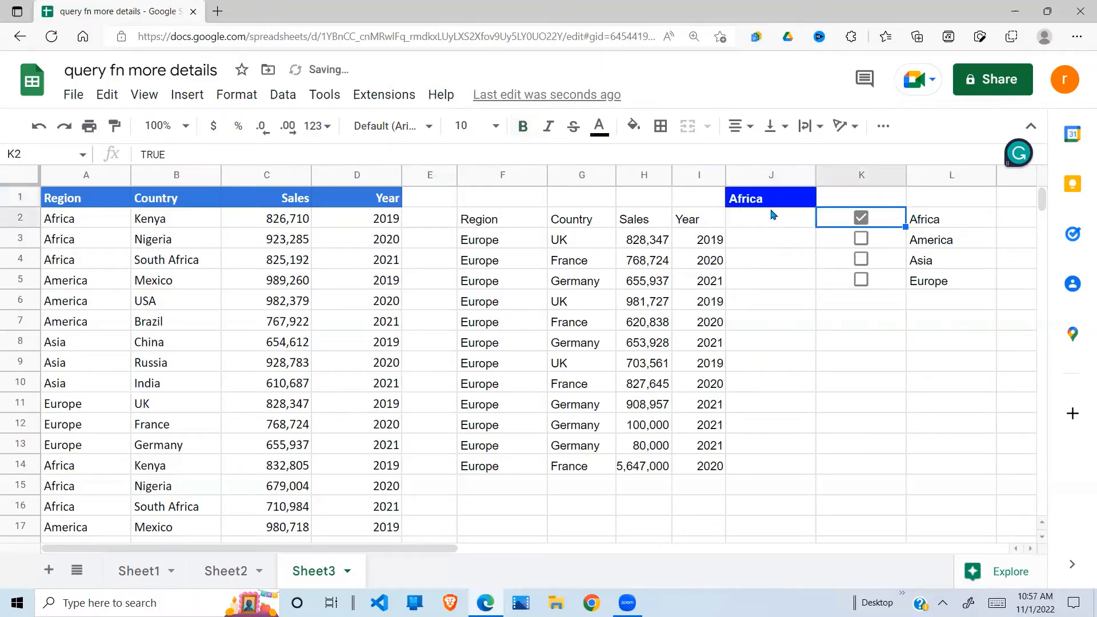
click(774, 212)
click(769, 201)
click(861, 218)
click(862, 238)
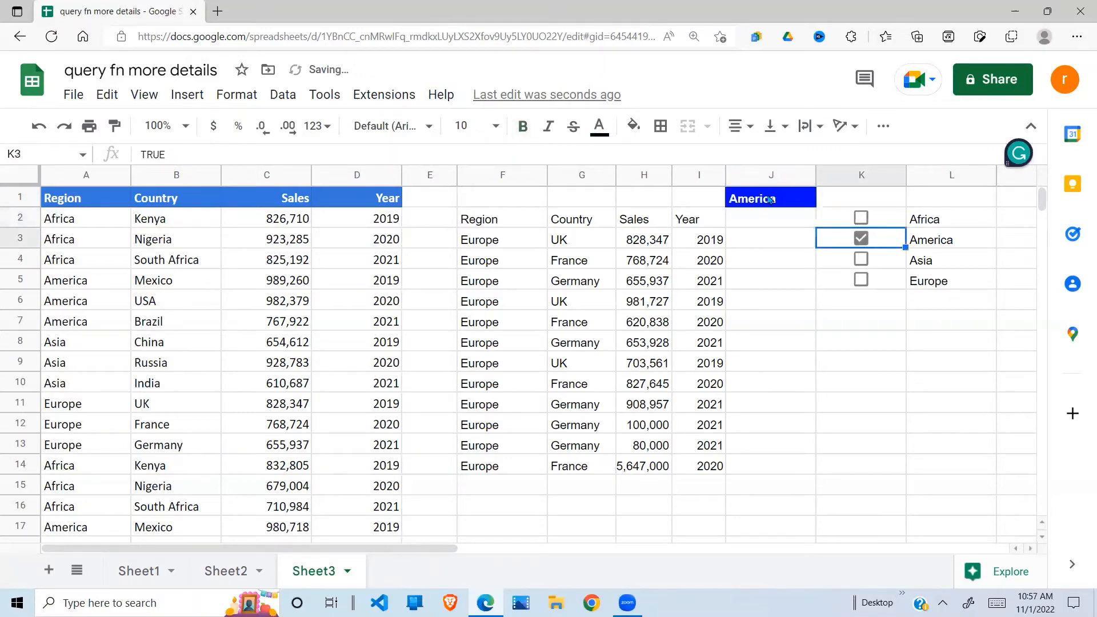
click(861, 239)
click(860, 259)
click(861, 259)
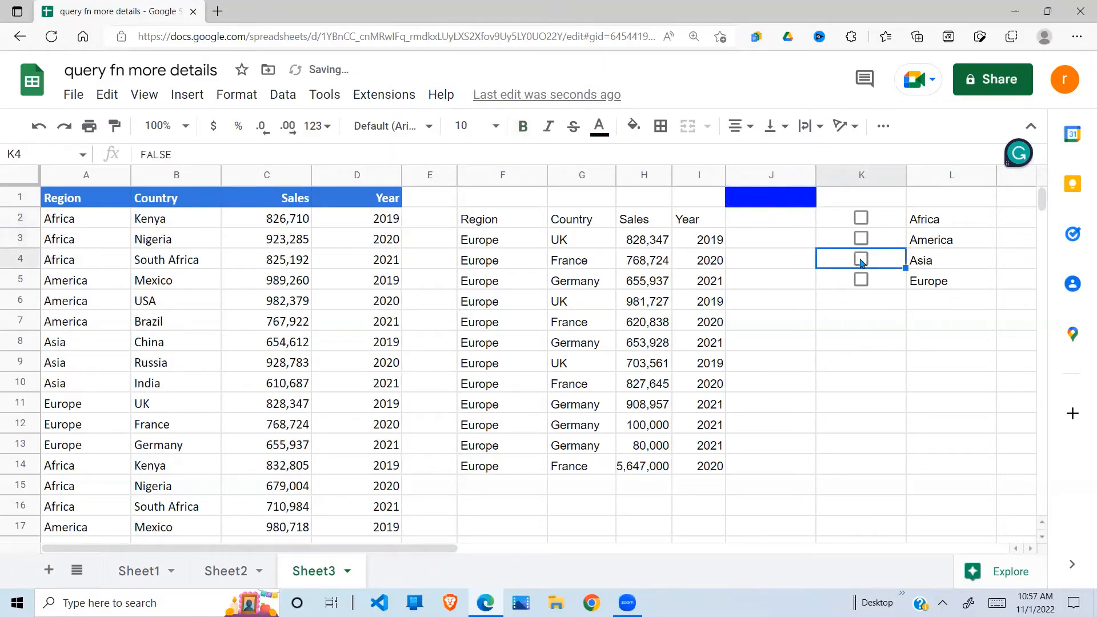
click(861, 279)
click(862, 281)
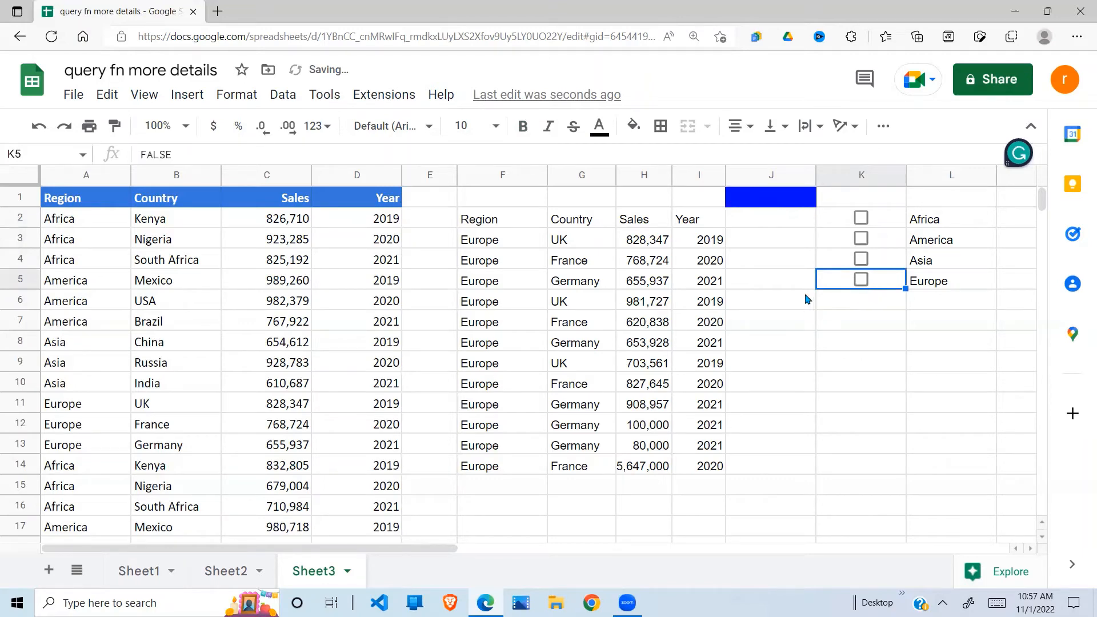
Remove the literal region Europe from the WHERE A='' condition of the F2 query, keeping the single quotes.
click(786, 194)
click(503, 224)
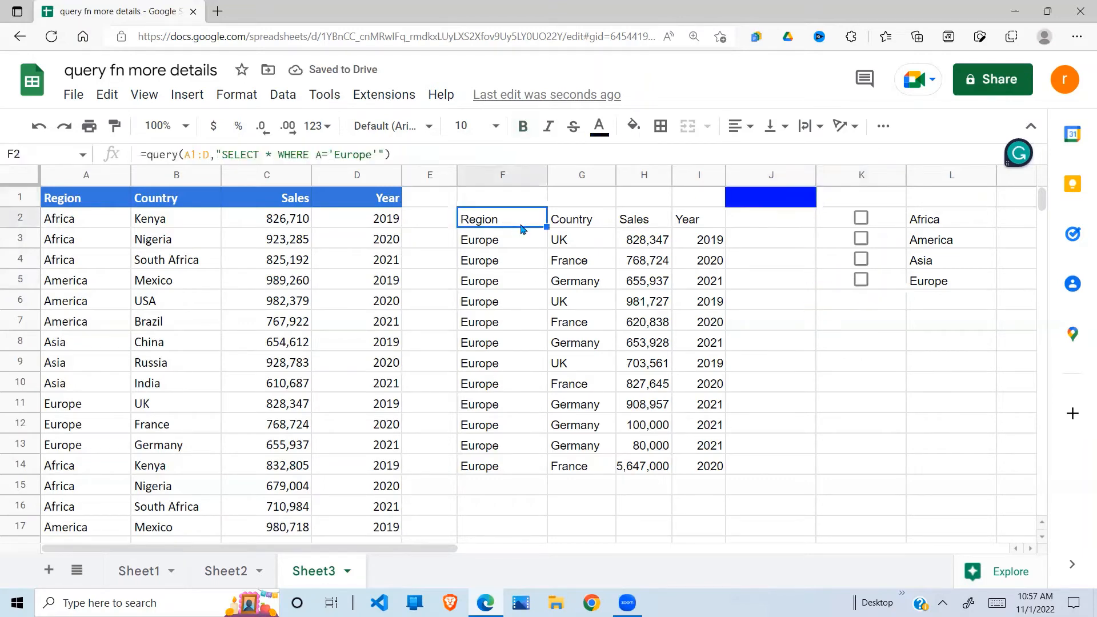
click(372, 155)
key(BackSpace)
key(BackSpace)
key(BackSpace)
key(BackSpace)
key(BackSpace)
key(BackSpace)
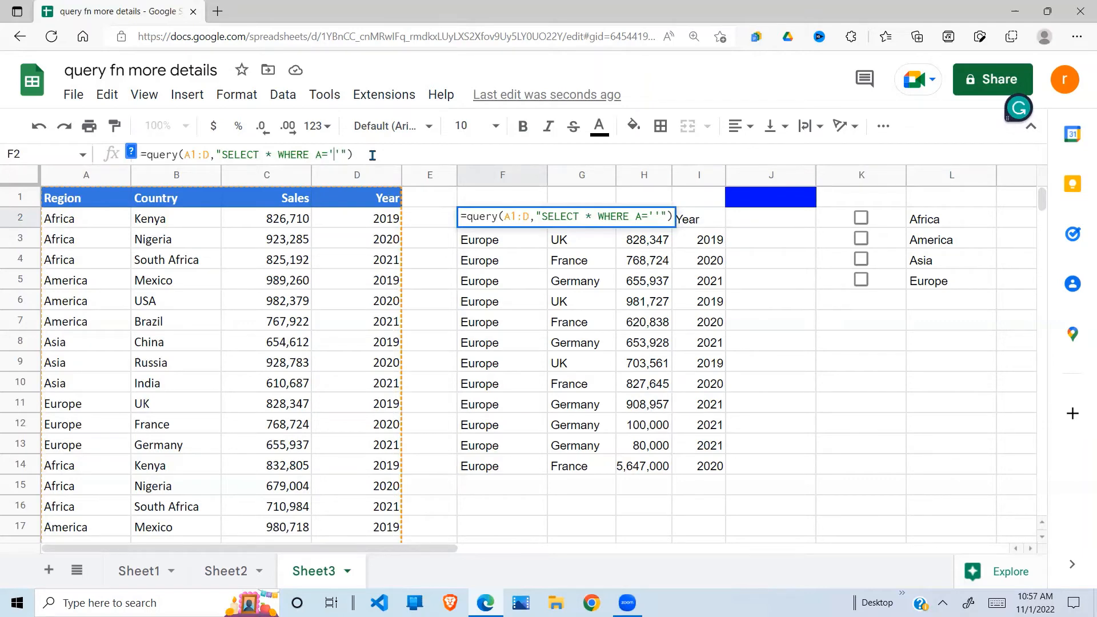
Insert "&J1&" between the single quotes of the F2 query's WHERE condition and apply the formula.
text(&)
key(BackSpace)
text(""&)
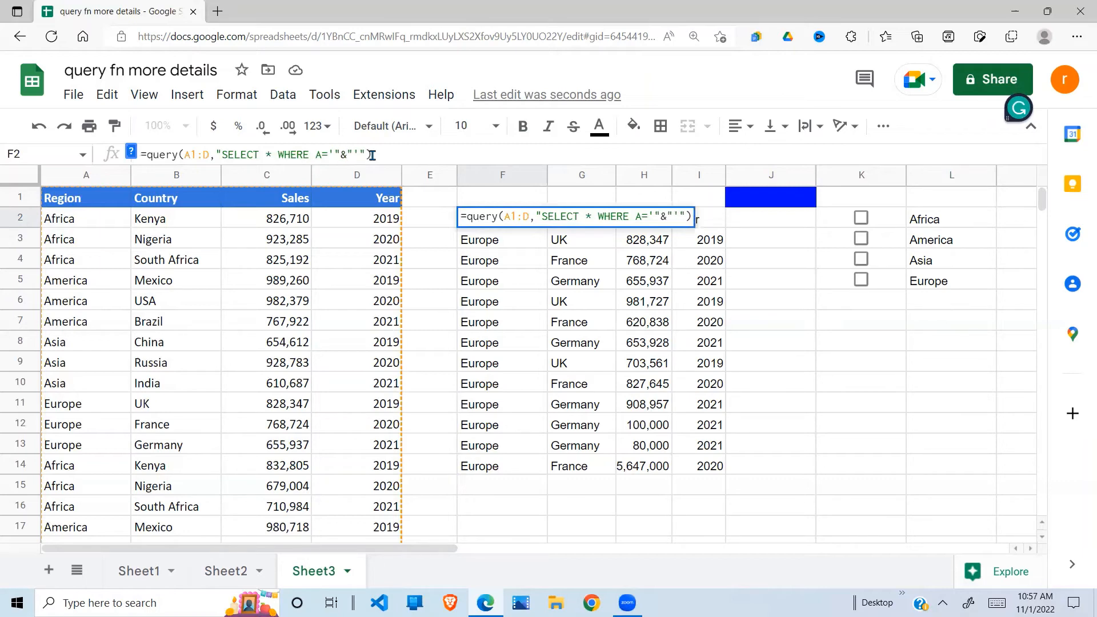
text(J)
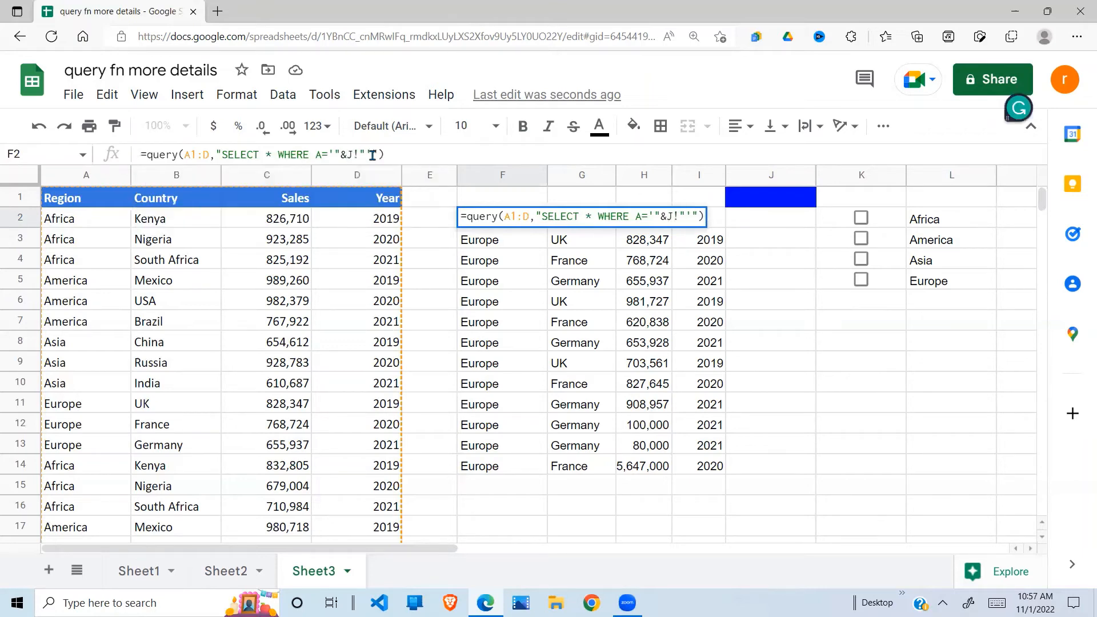
text(1&)
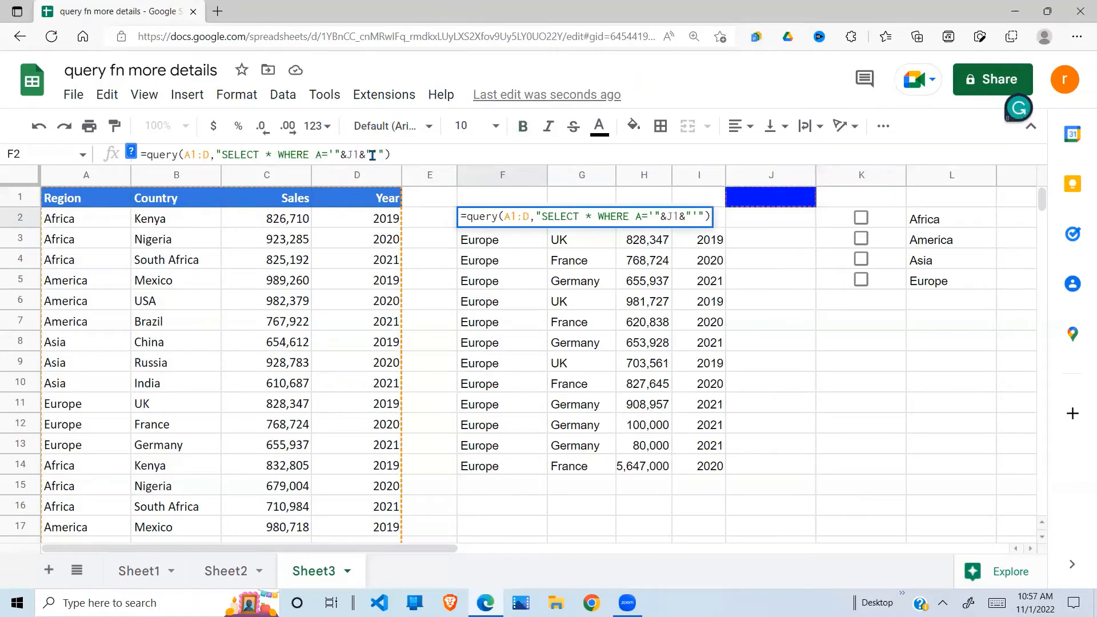
key(Return)
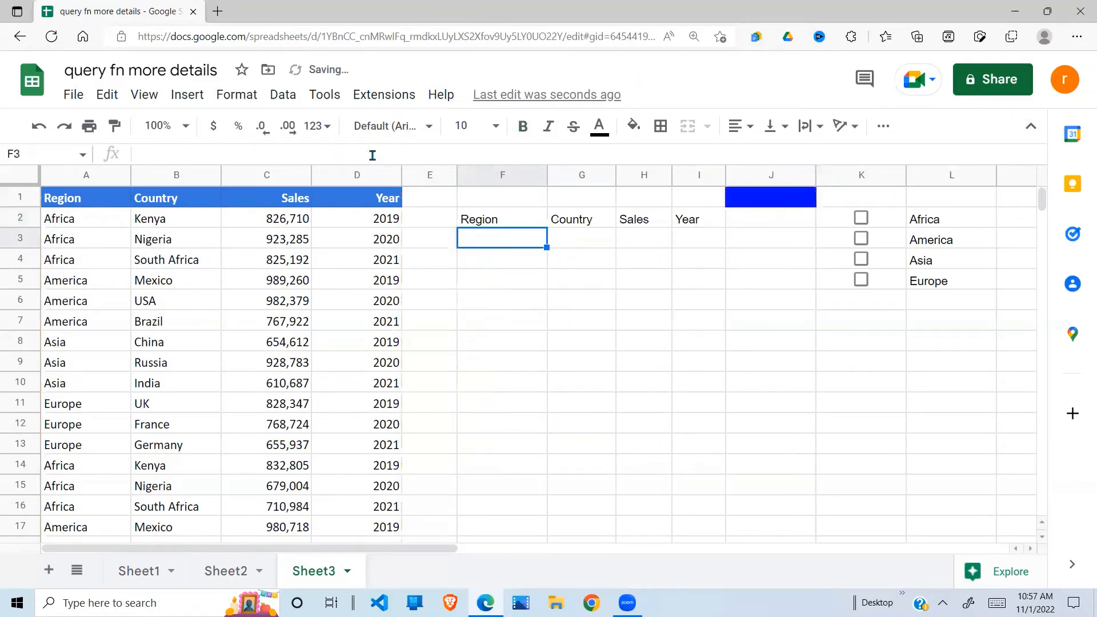
Inspect the F2 query formula and its output area F3:I9 with no region checkbox ticked.
click(499, 217)
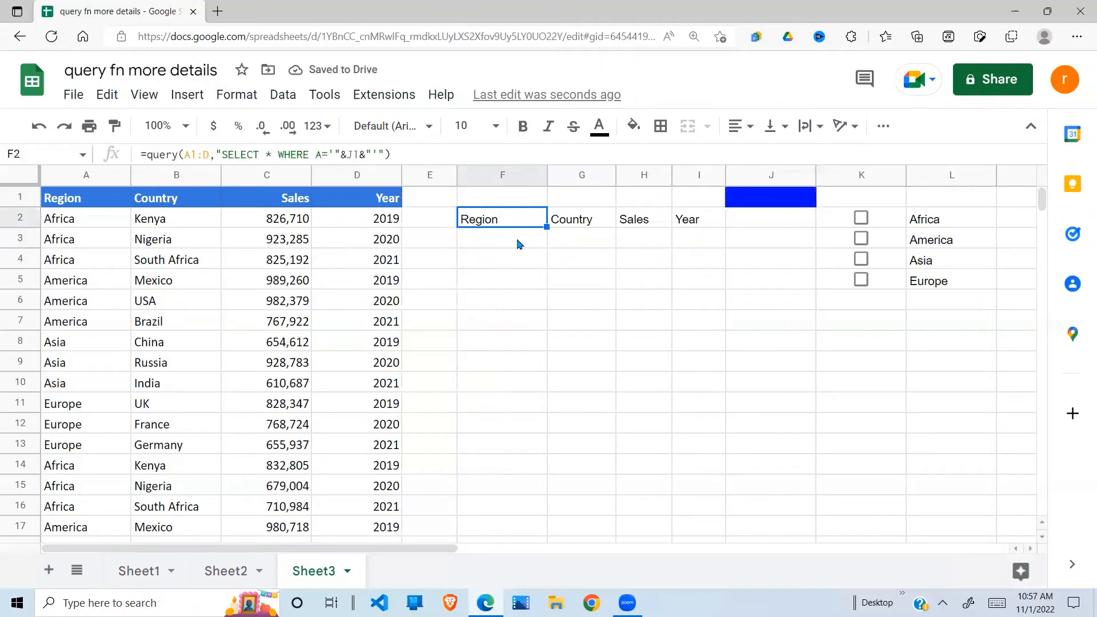
click(520, 242)
click(498, 221)
drag(517, 247, 683, 370)
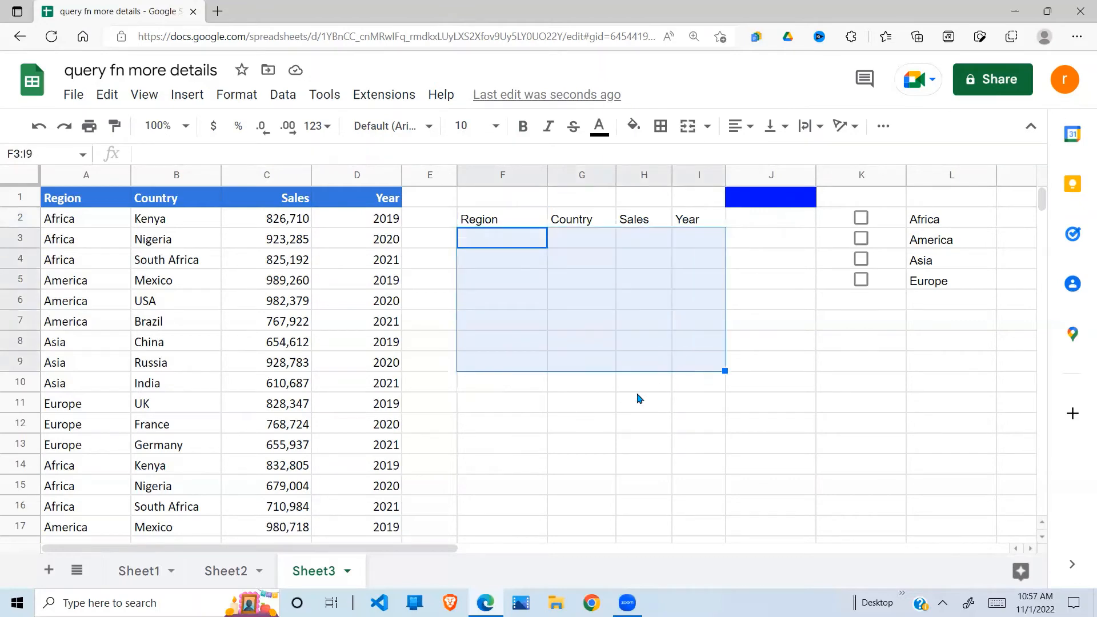
click(582, 329)
click(516, 248)
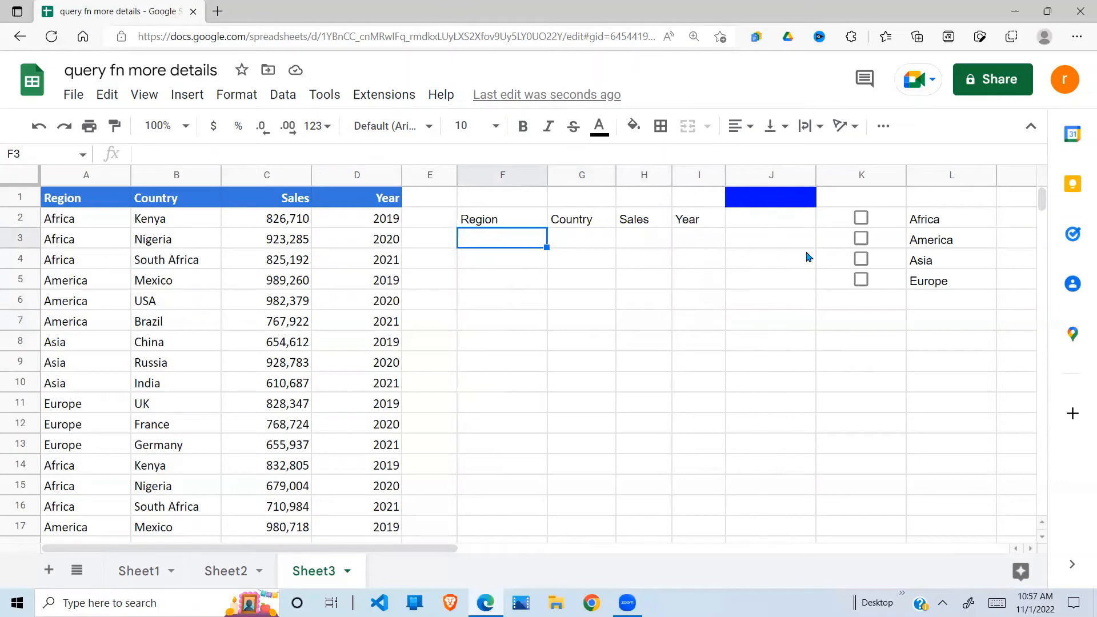
Tick the Africa checkbox in K2 and check the F2 query, the J1 region and the output rows F3:I11.
click(862, 219)
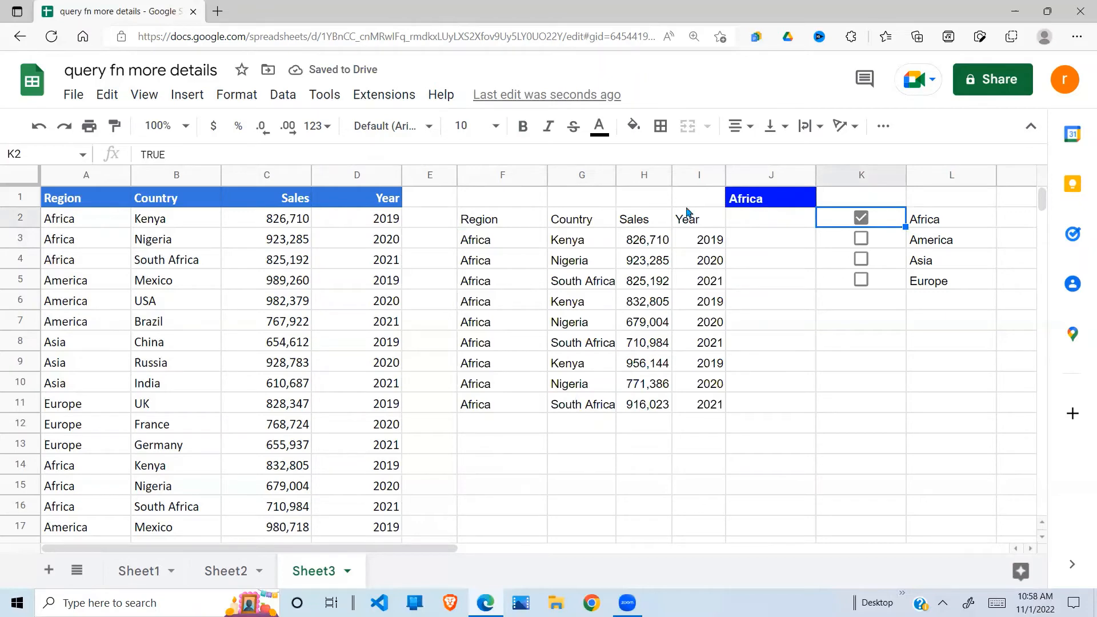
click(510, 227)
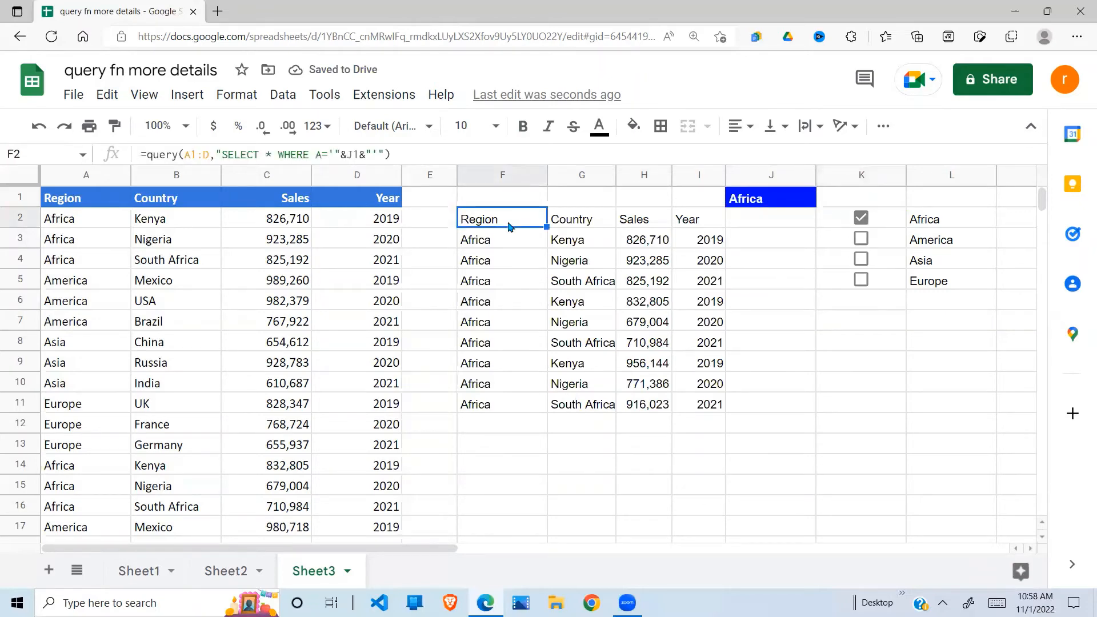
click(772, 201)
drag(527, 243, 714, 413)
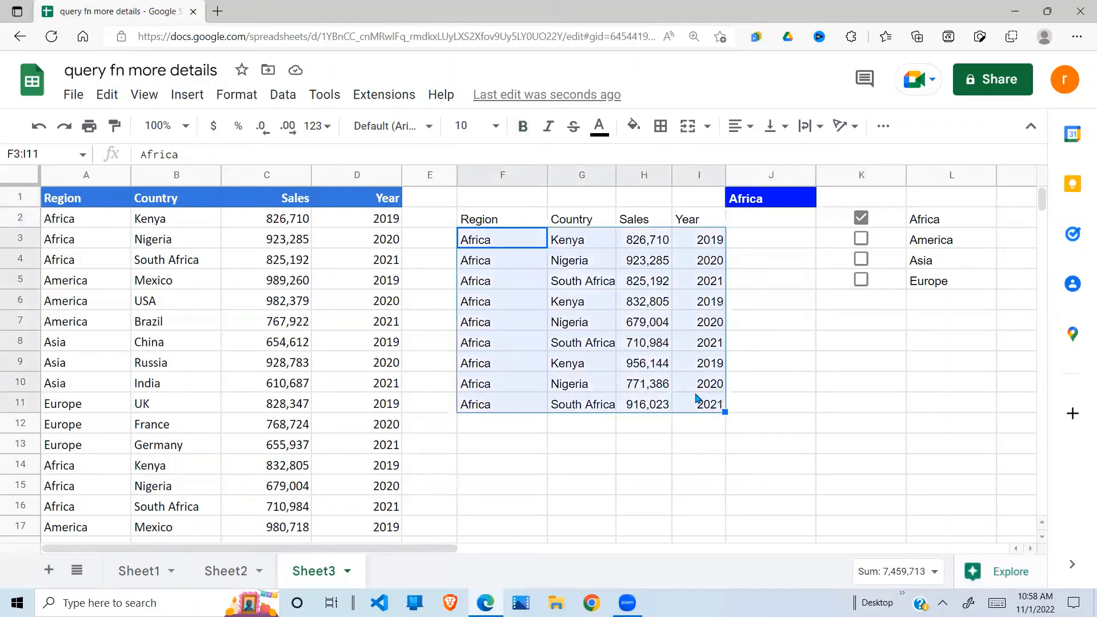
Switch the ticked region checkbox from Africa through America and Asia to Europe, leaving only K5 ticked.
click(862, 220)
click(862, 238)
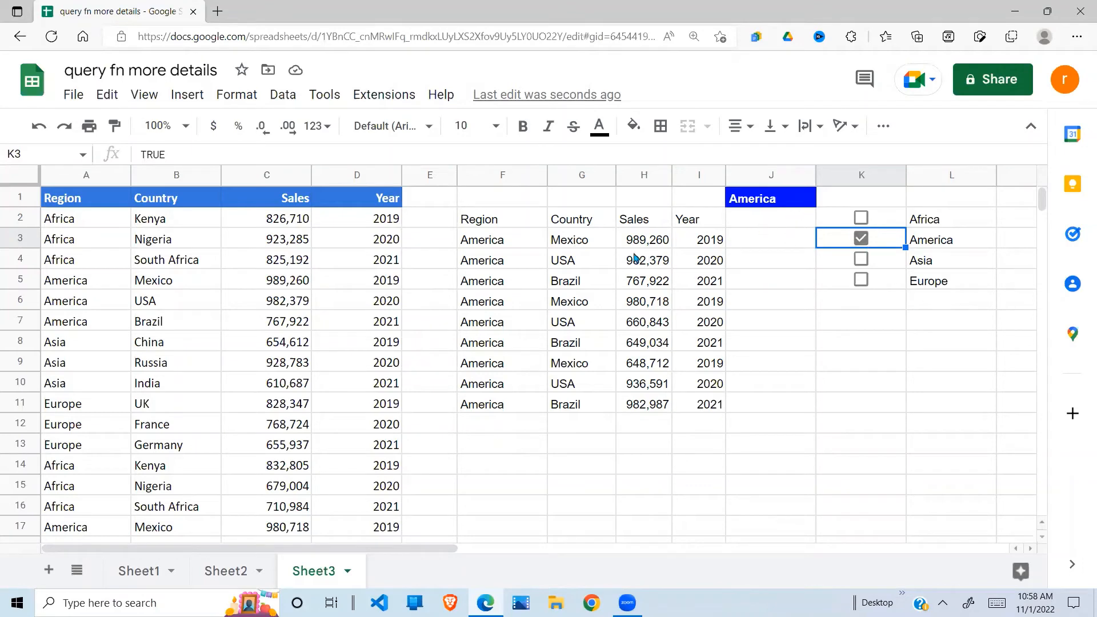
click(861, 239)
click(862, 259)
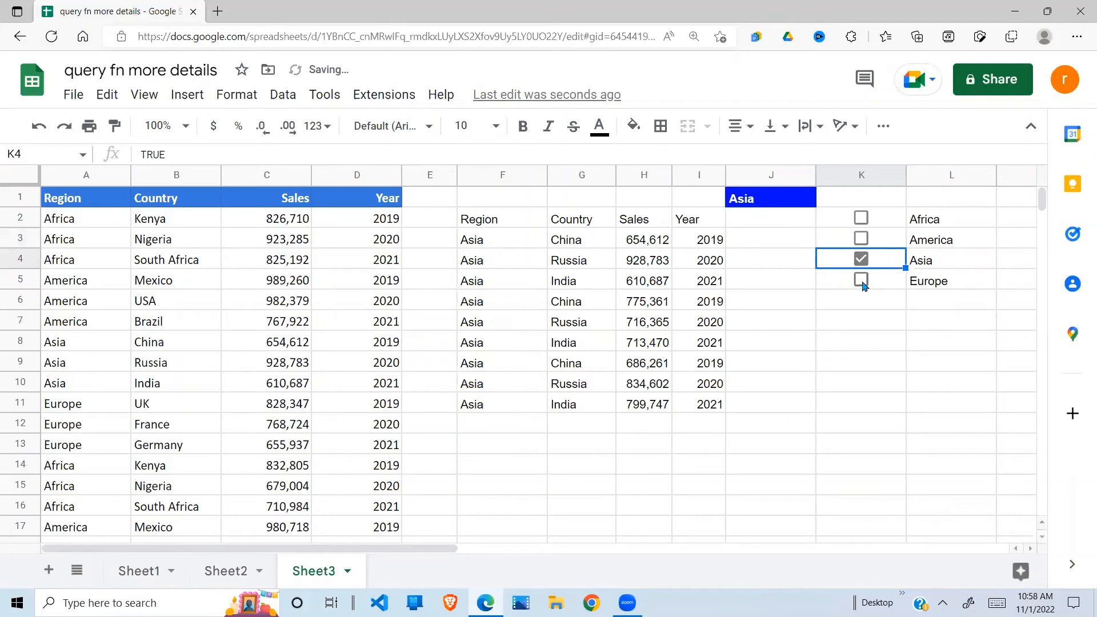
click(861, 280)
click(862, 260)
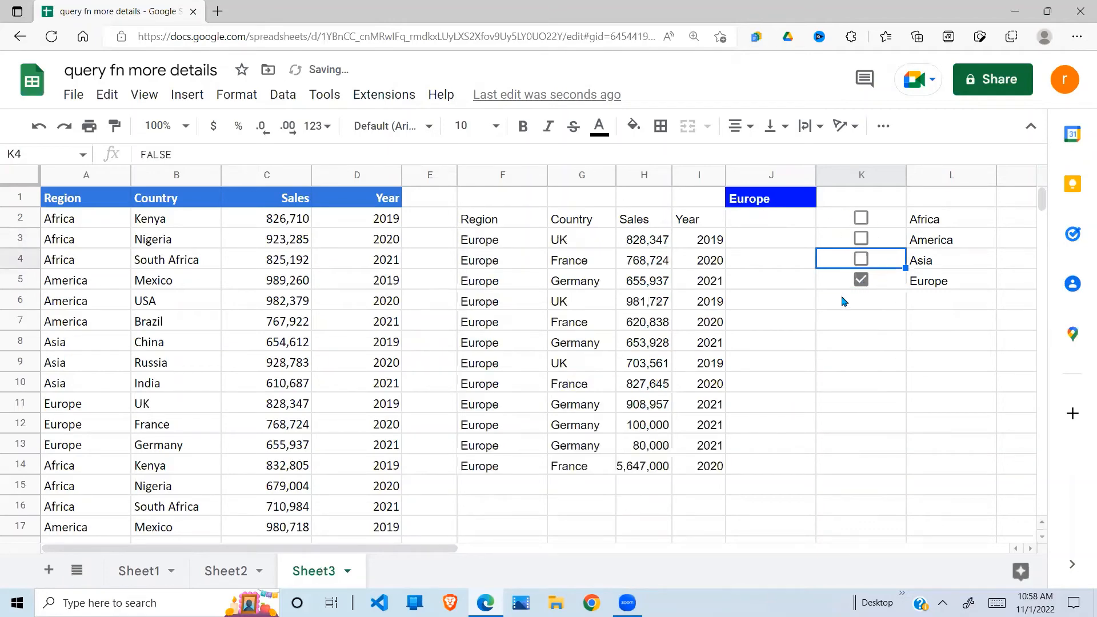
Tick Africa, America and Asia so that all four region checkboxes are on, and examine the order of conditions in the J1 IFS formula.
click(861, 218)
click(860, 238)
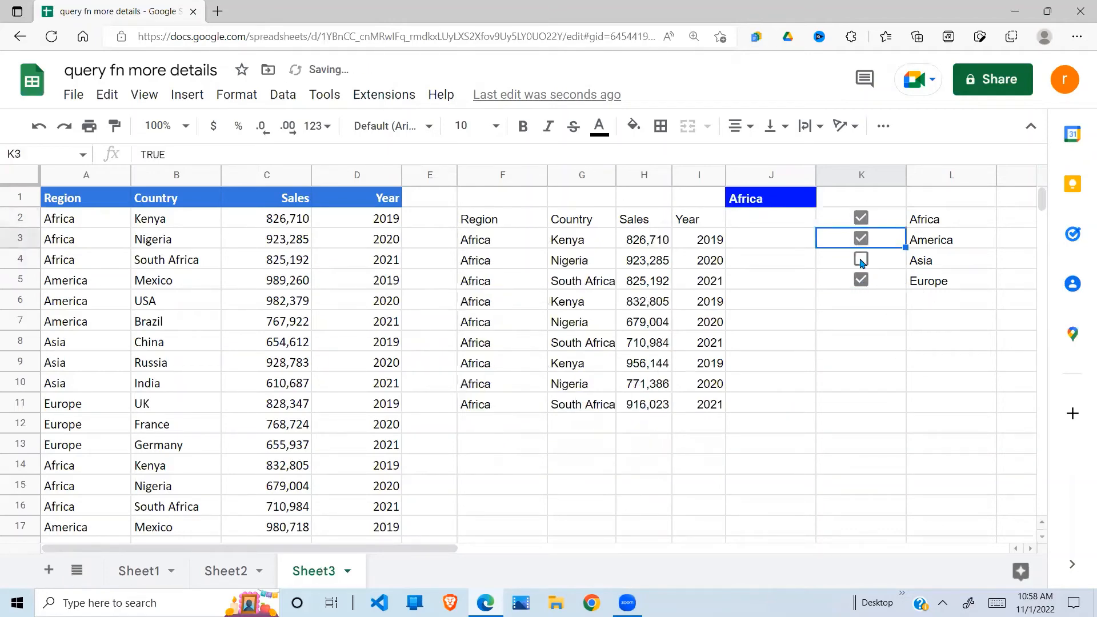
click(861, 259)
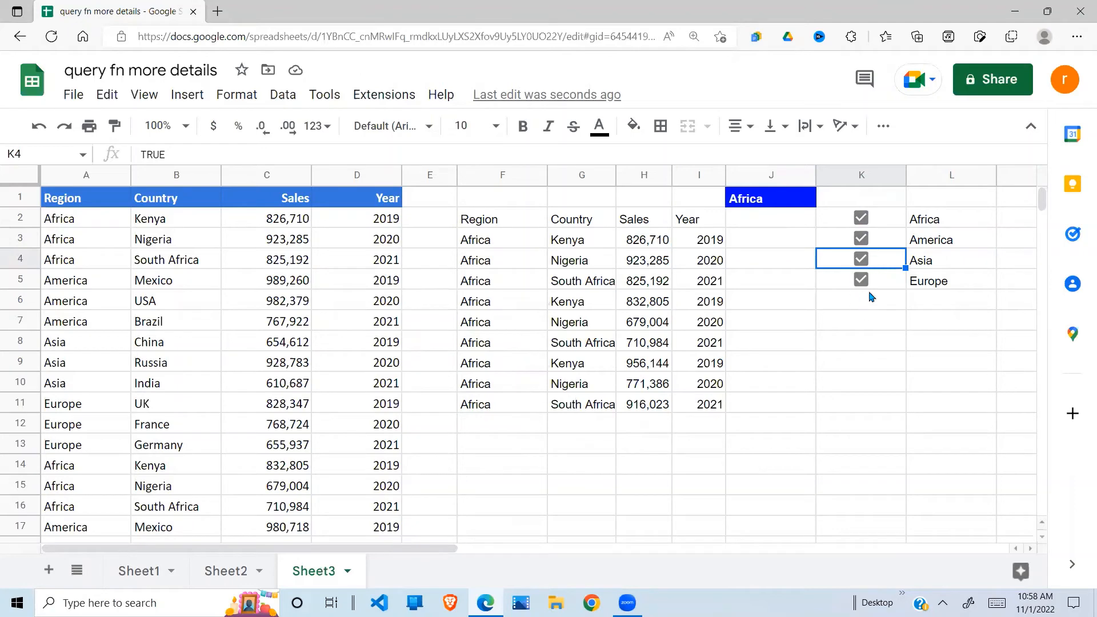
click(770, 204)
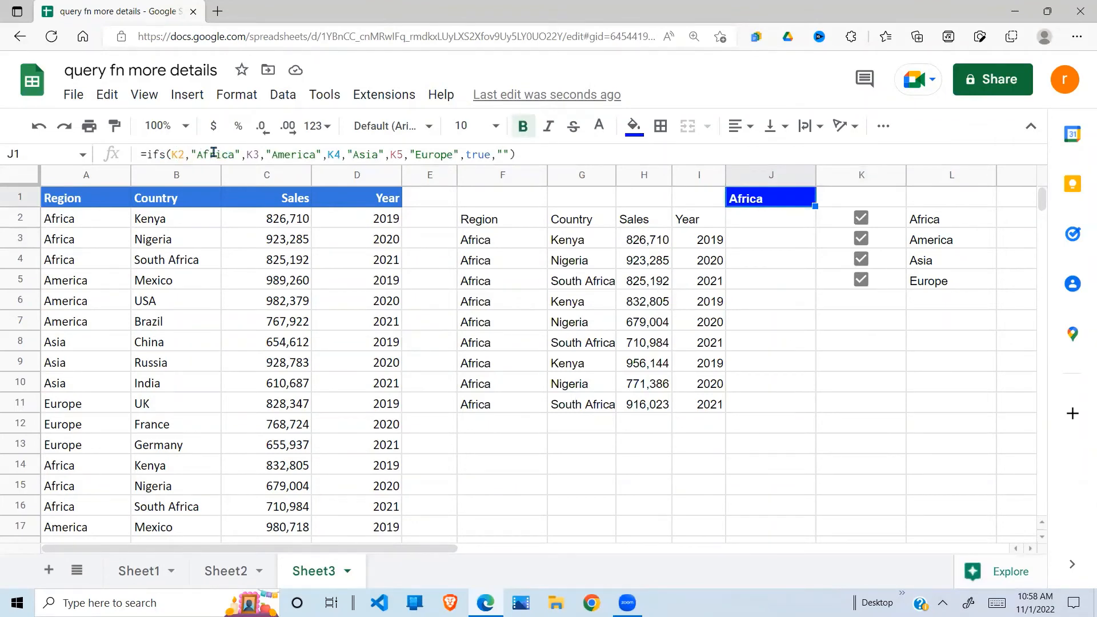
drag(246, 154, 507, 155)
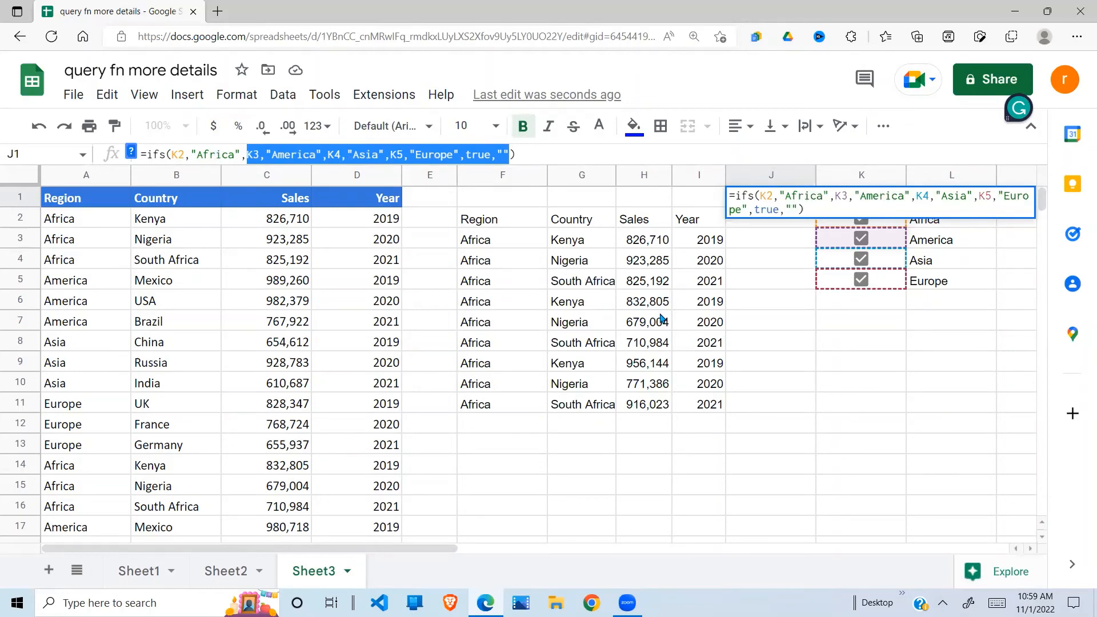
key(Return)
click(807, 322)
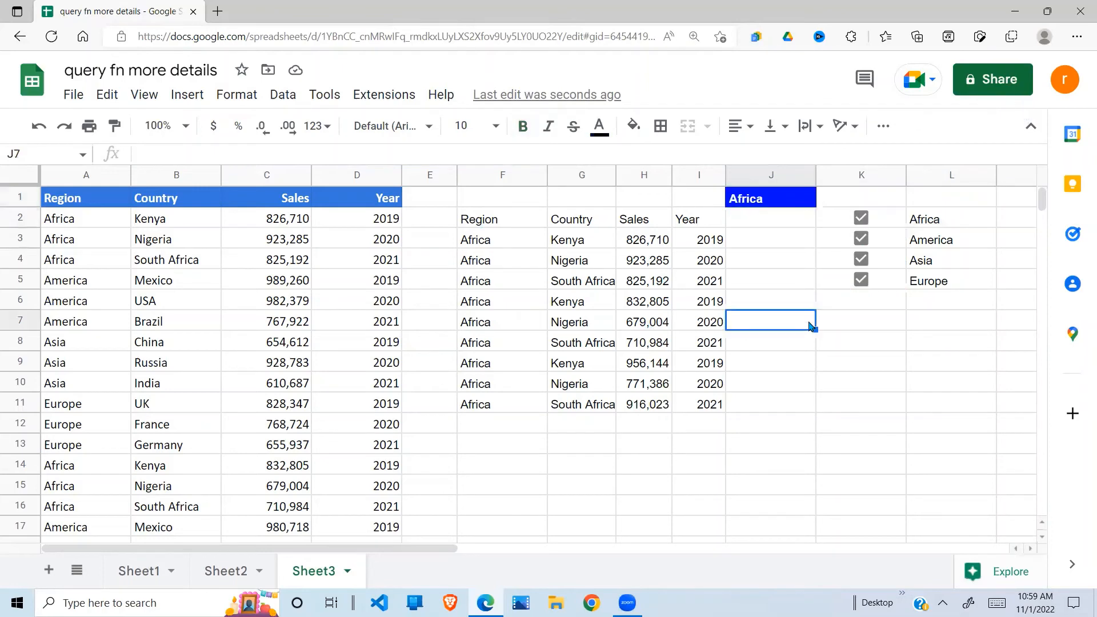
Untick the Africa checkbox, check the IFS formula in J1, and untick the America checkbox too.
click(863, 220)
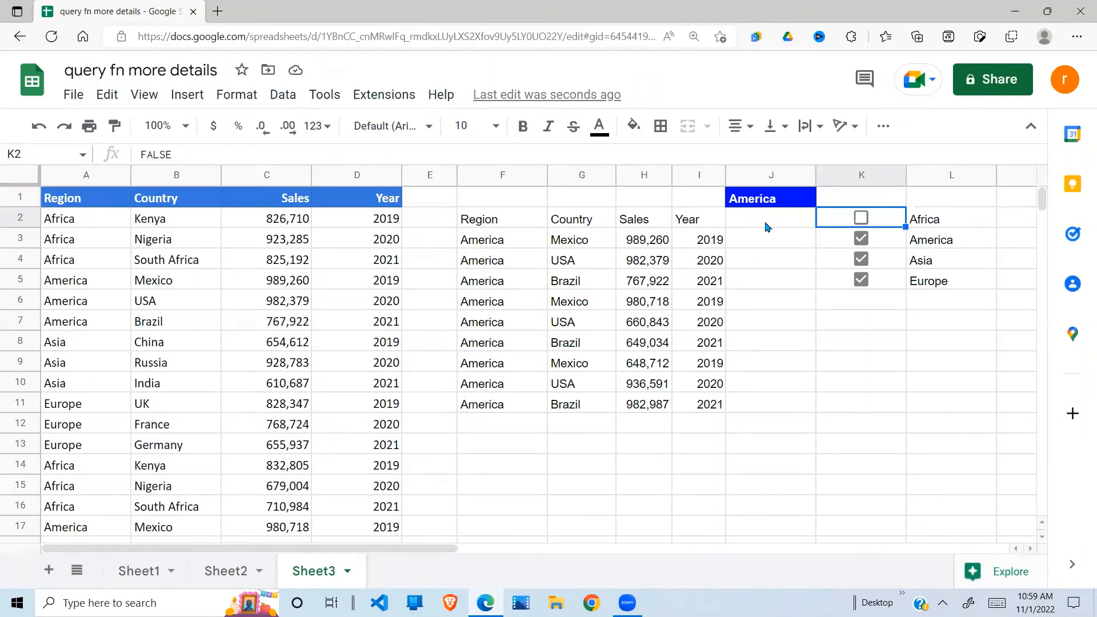
click(765, 200)
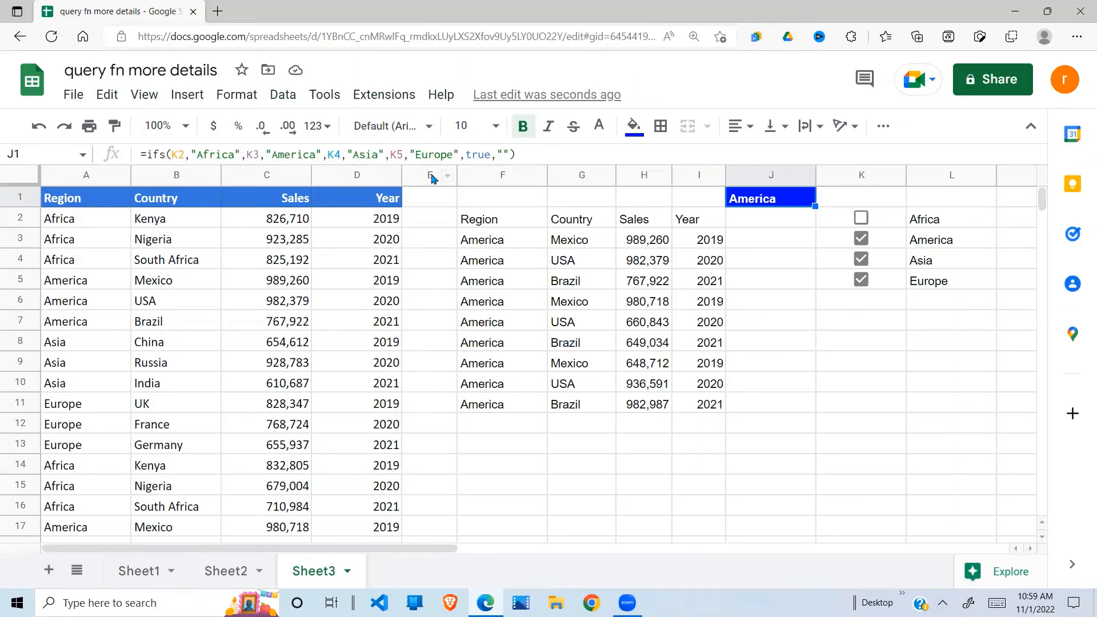
click(861, 241)
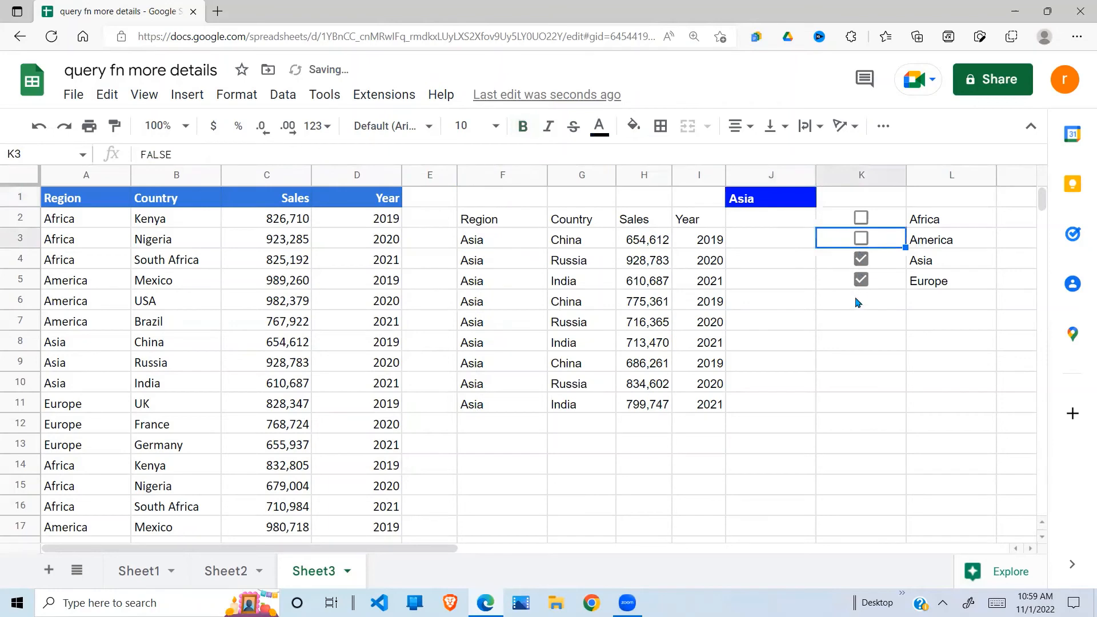
Tick the Africa and America checkboxes in K2 and K3 again so all four regions are selected.
click(860, 300)
drag(861, 222, 880, 299)
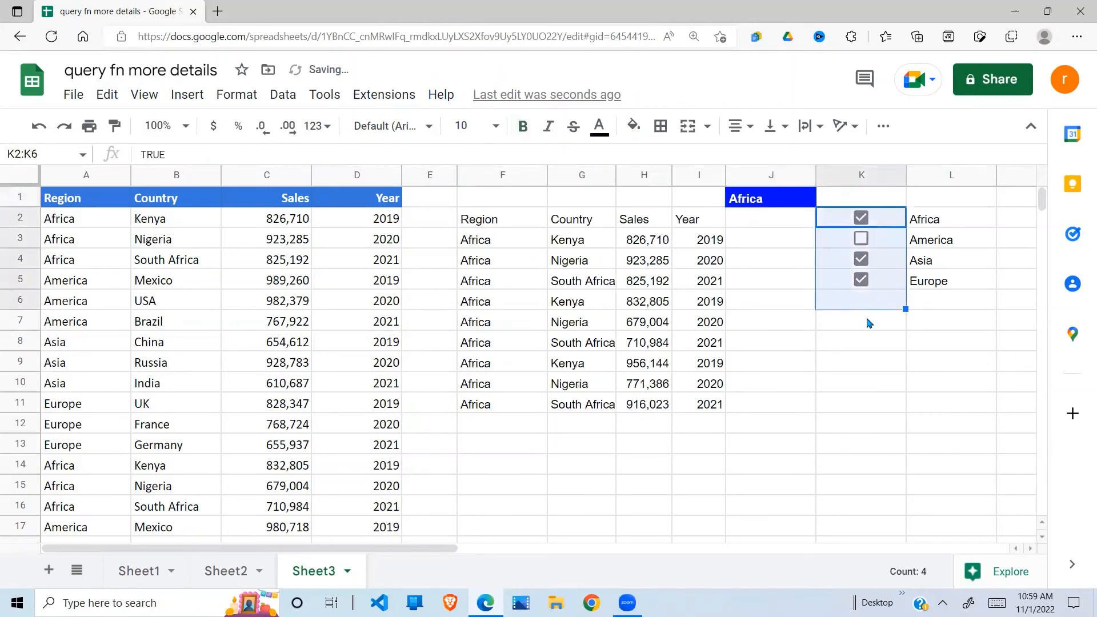
click(868, 321)
click(861, 239)
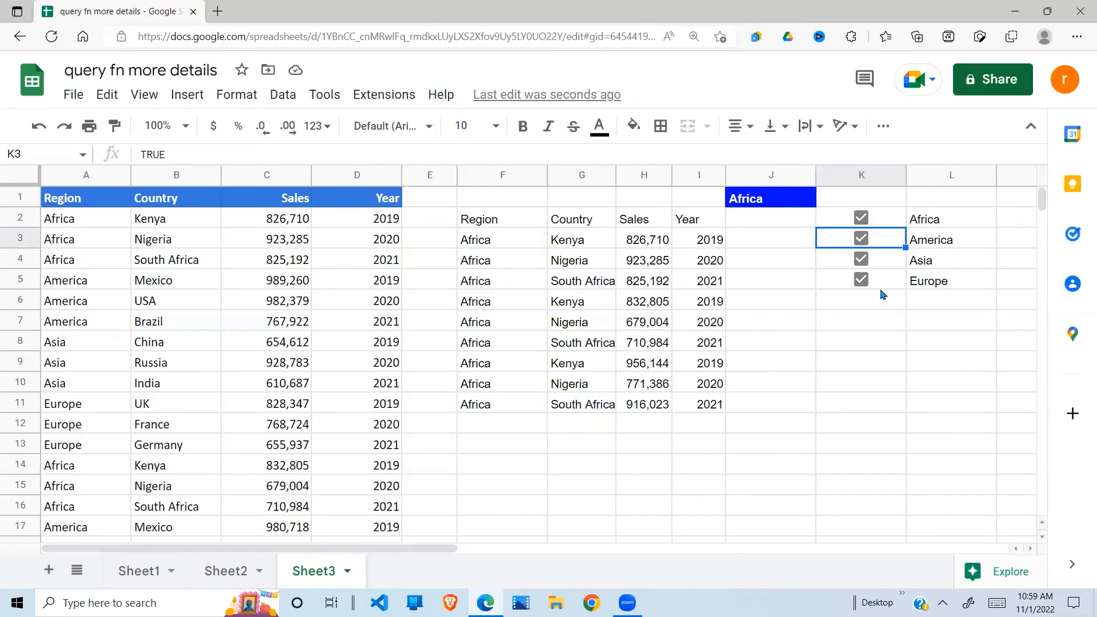
Clear the region checkboxes one at a time from Africa through America and Asia to Europe.
click(869, 280)
click(866, 220)
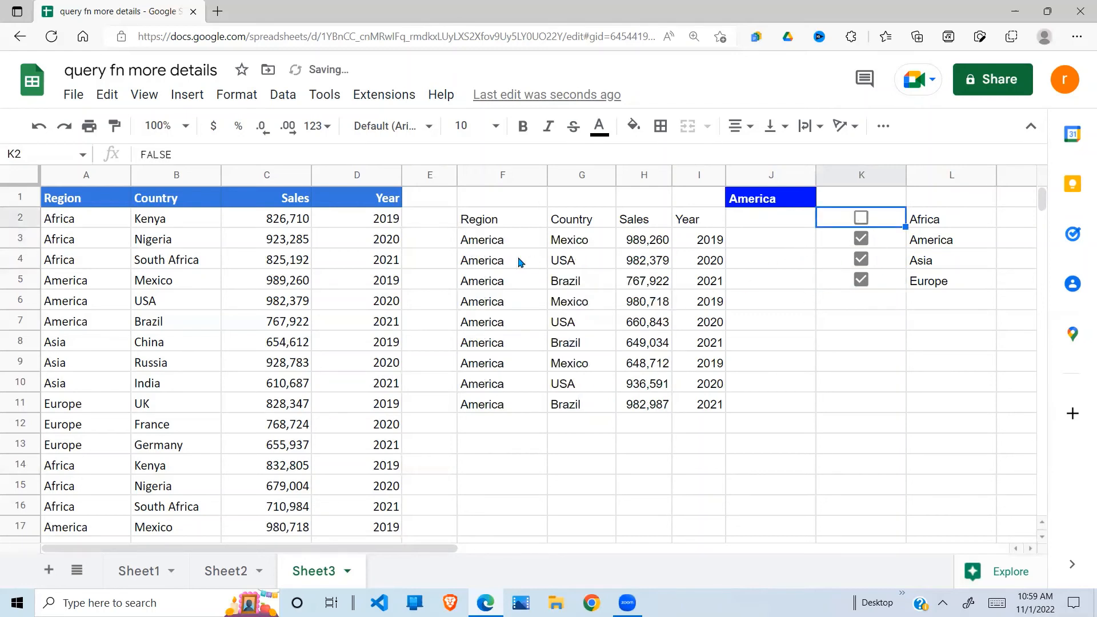
click(861, 239)
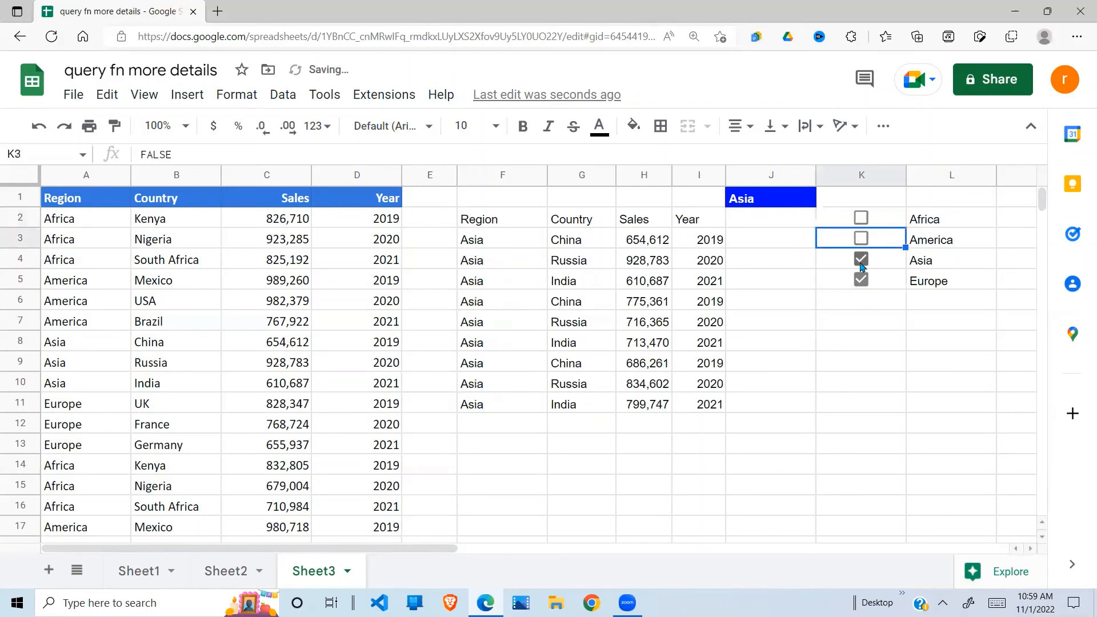
click(862, 260)
click(862, 278)
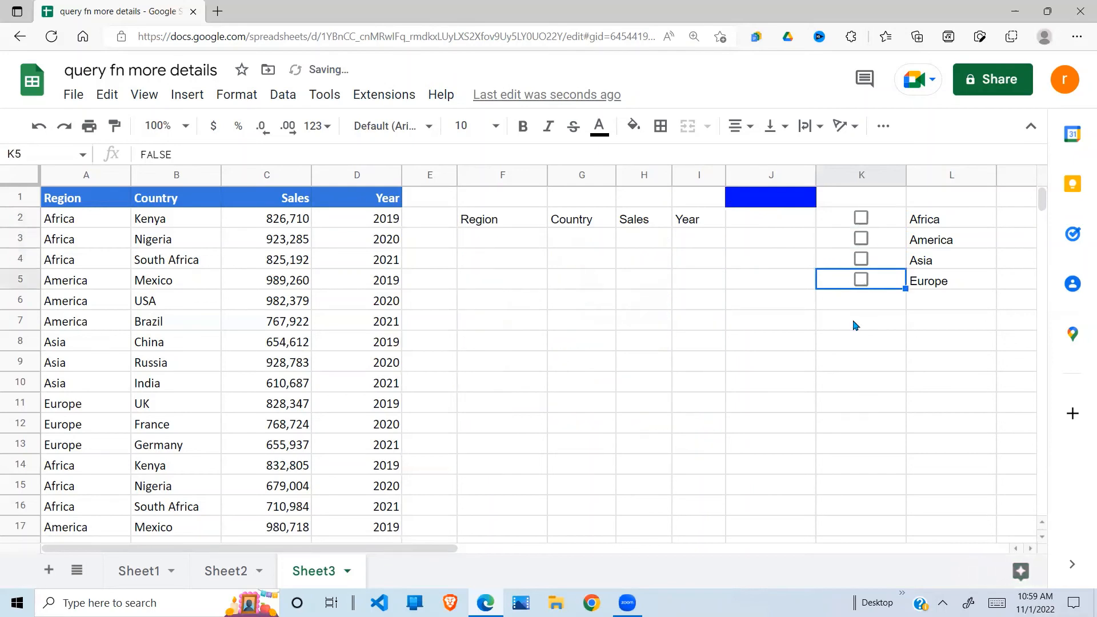
Toggle the region checkboxes in K2:K5 through several combinations, leaving only Africa in K2 ticked.
click(852, 323)
click(861, 218)
click(861, 279)
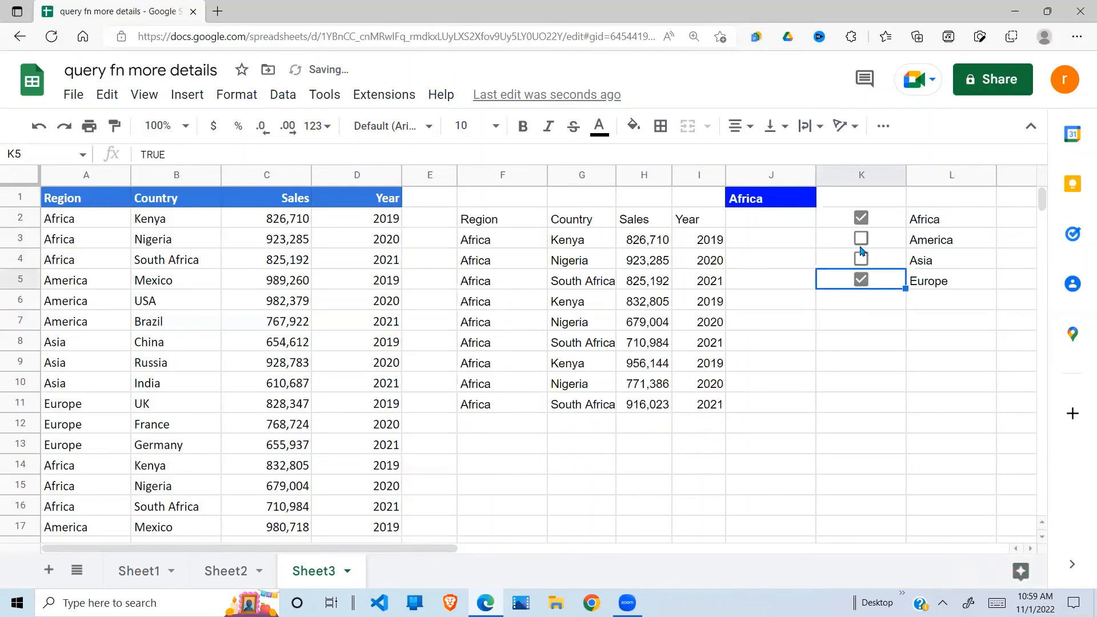
click(862, 239)
click(861, 260)
click(863, 279)
click(861, 239)
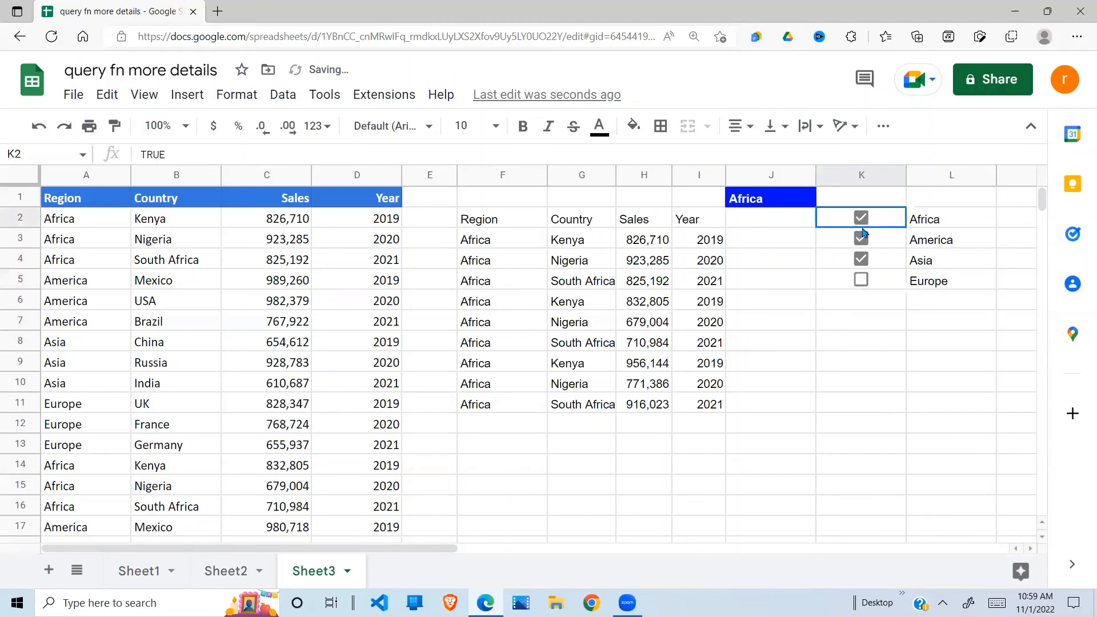
click(863, 260)
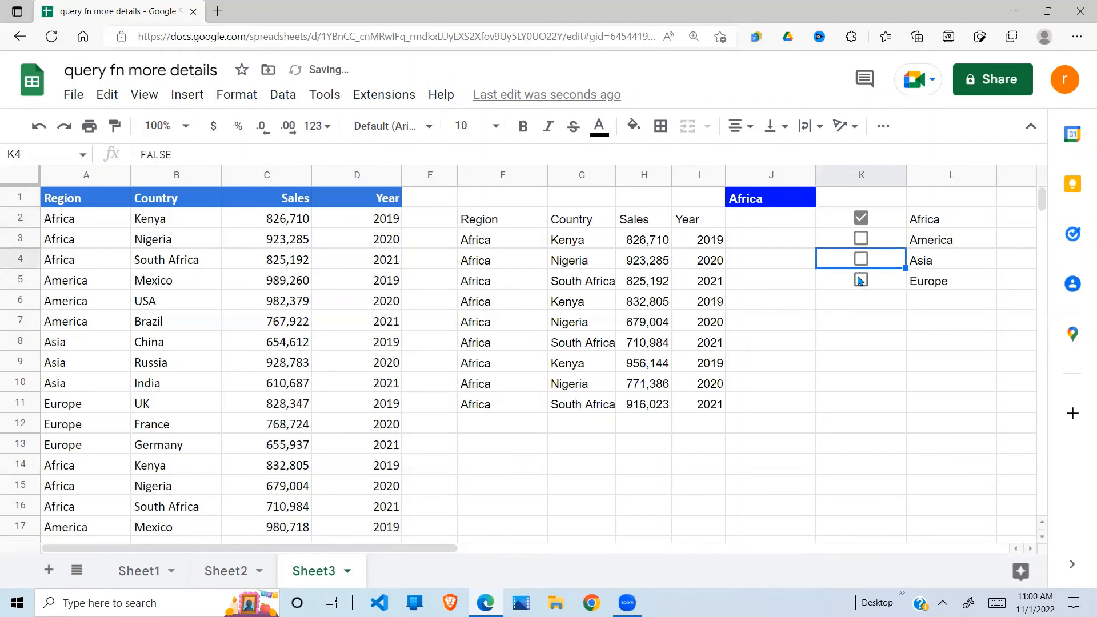
click(860, 218)
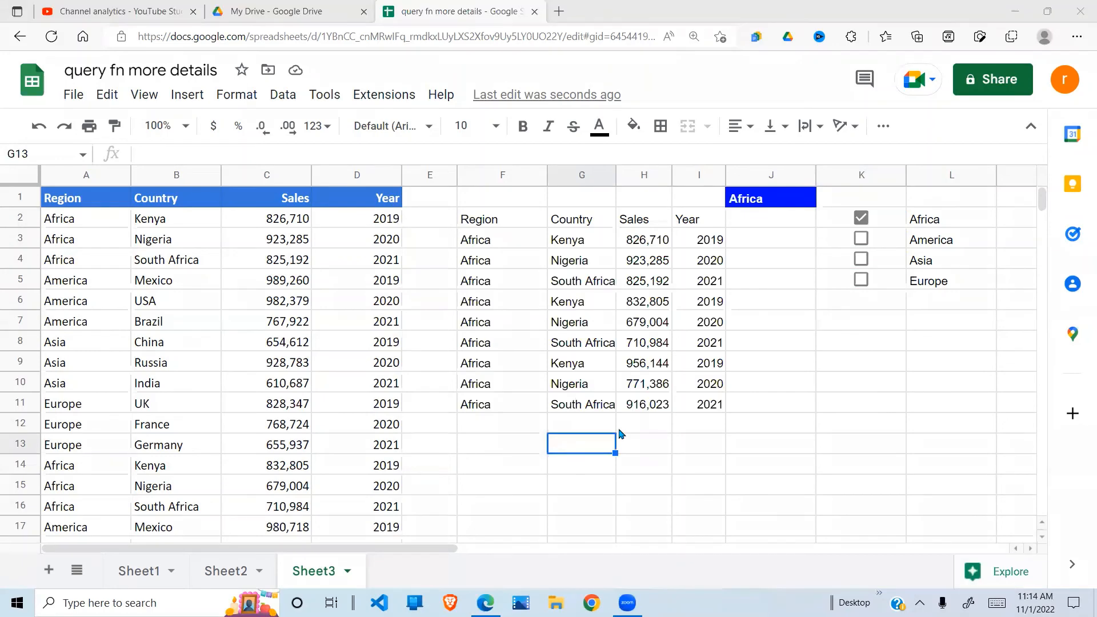
Copy the IFS expression from the J1 formula without its equals sign, keeping the formula in J1 intact.
click(775, 204)
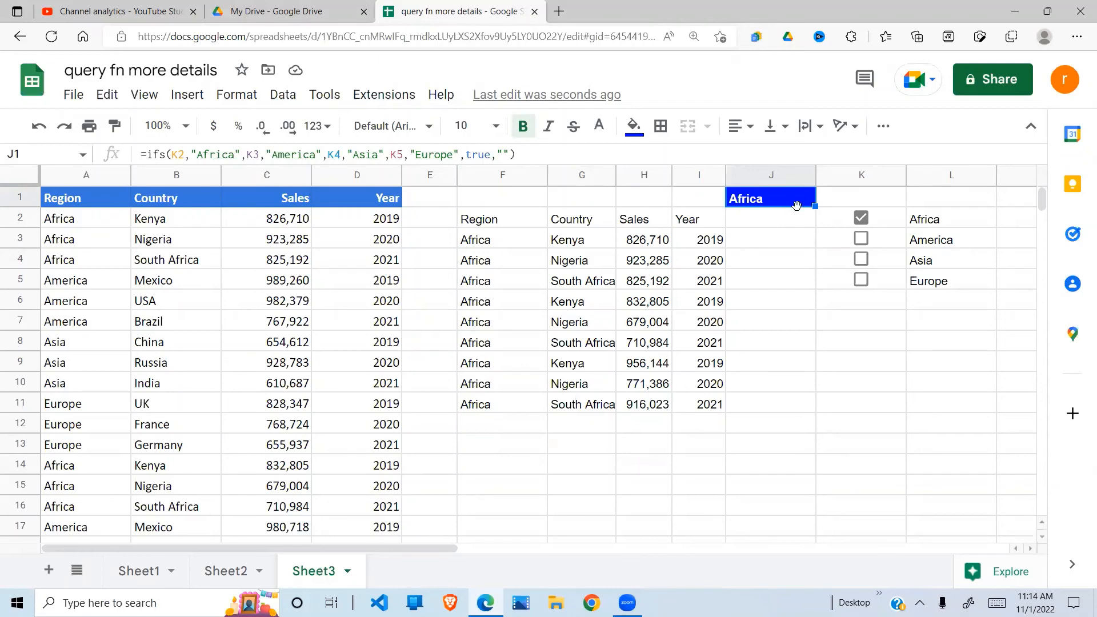
click(780, 236)
click(705, 222)
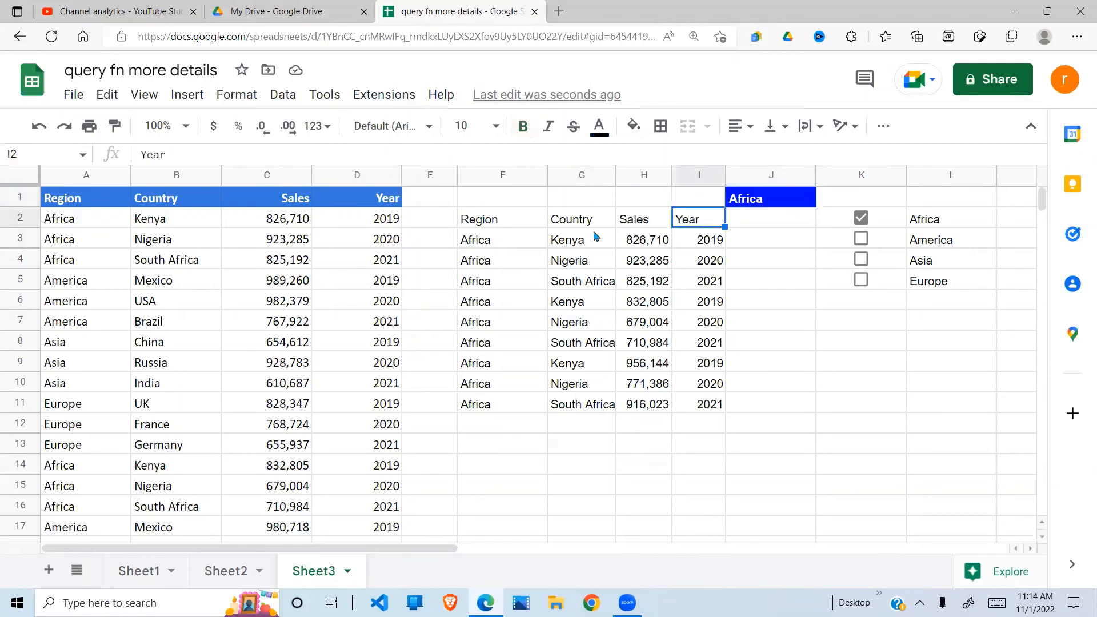
click(780, 201)
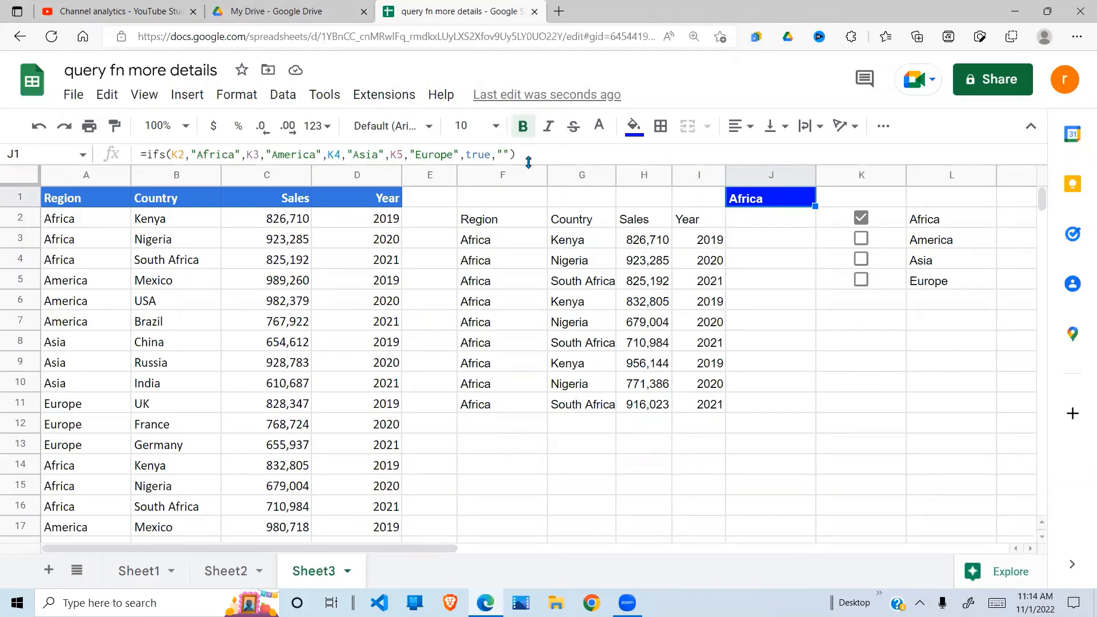
drag(509, 153, 150, 153)
key(ctrl+c)
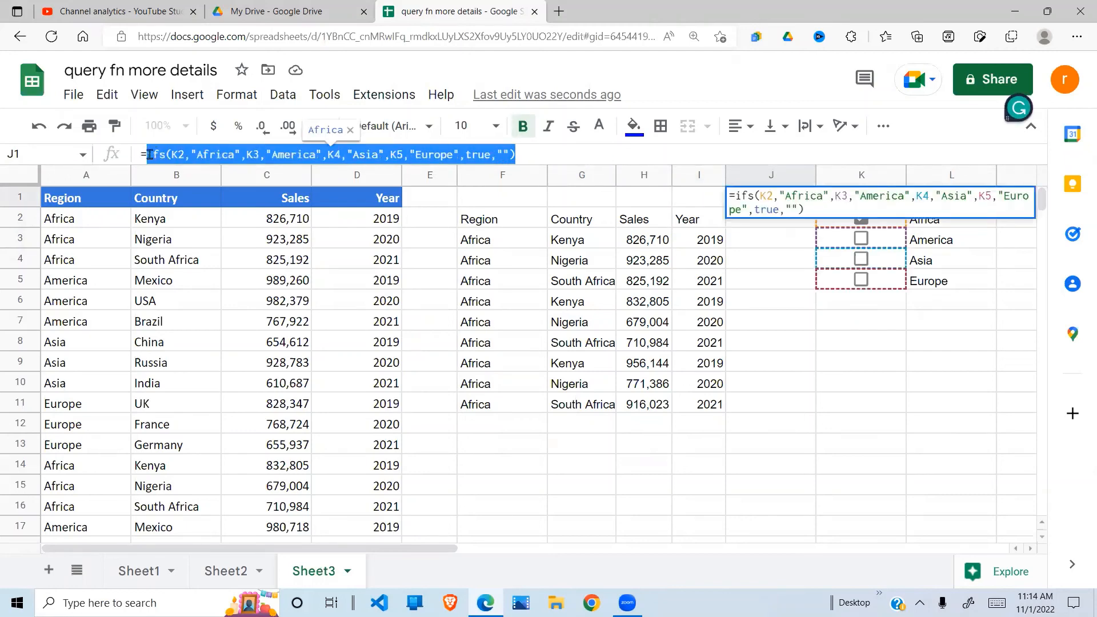
key(Escape)
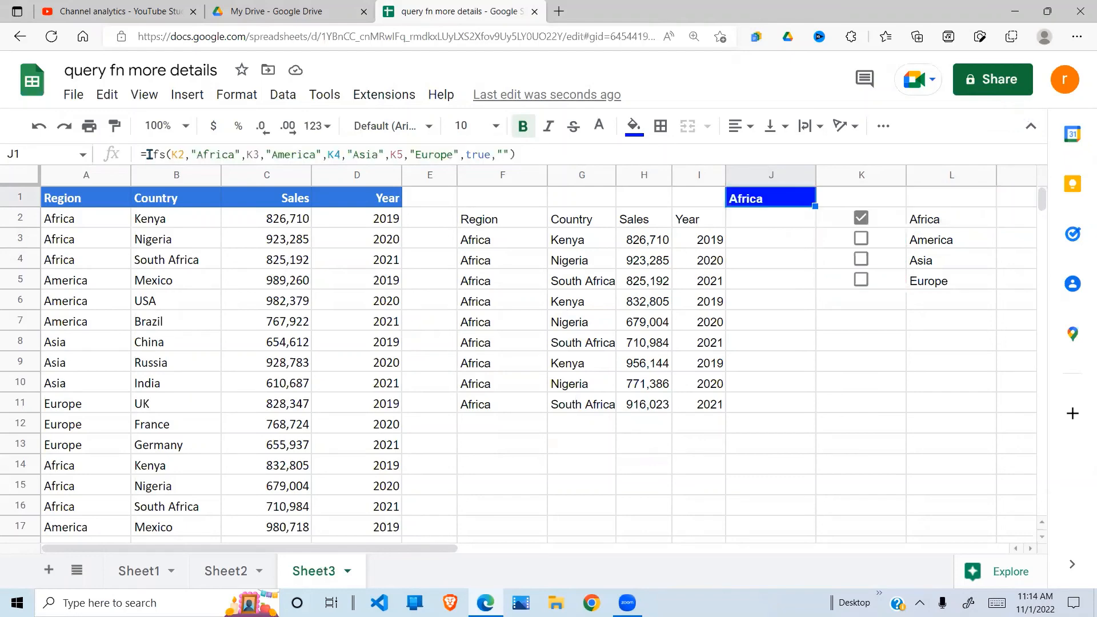
Replace the J1 reference in the F2 query's WHERE condition with the copied IFS expression and apply the formula.
click(546, 320)
click(510, 221)
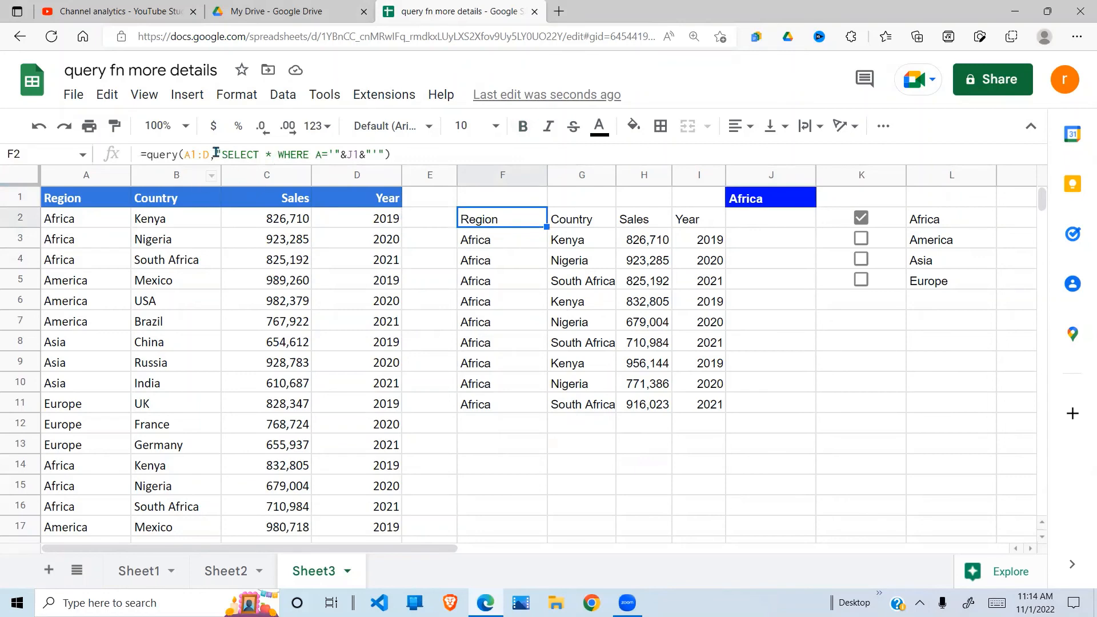
click(358, 152)
key(BackSpace)
key(BackSpace)
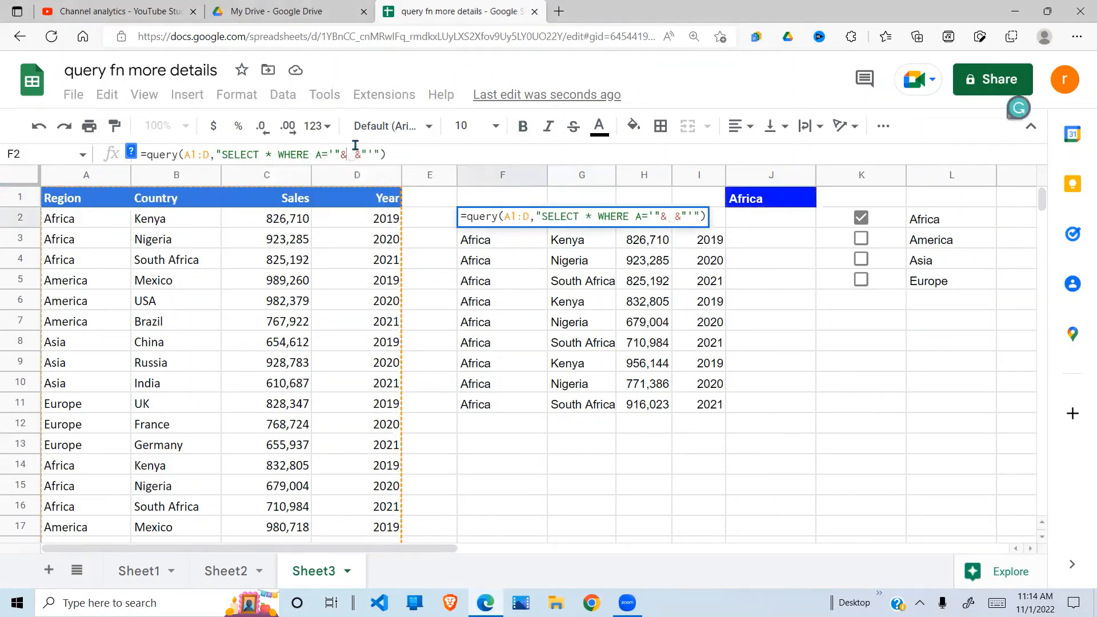
key(ctrl+v)
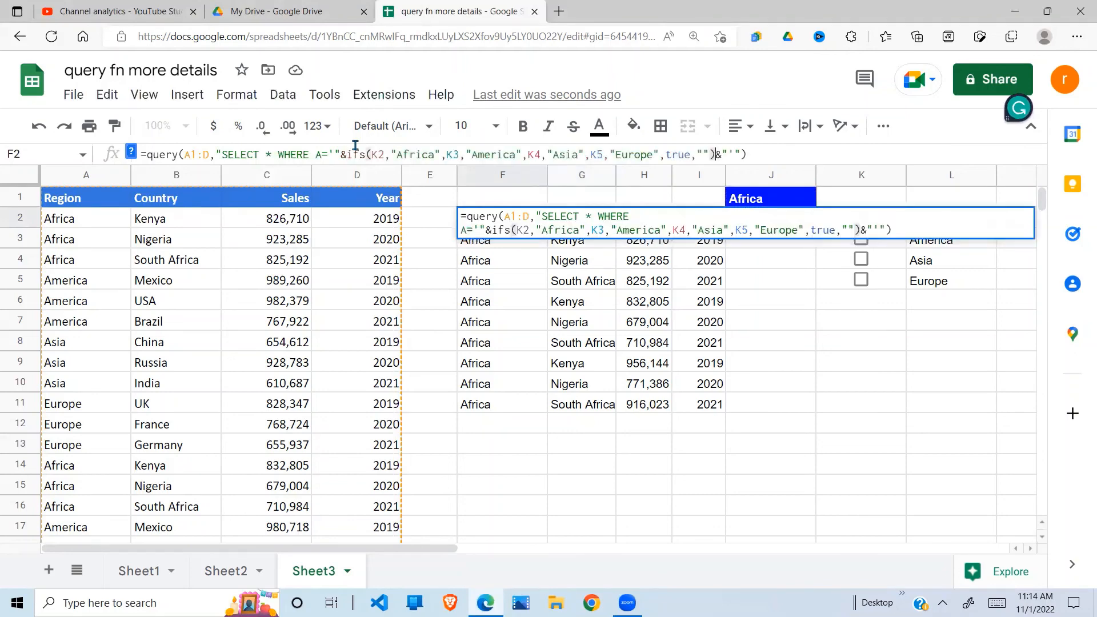
key(Return)
click(581, 325)
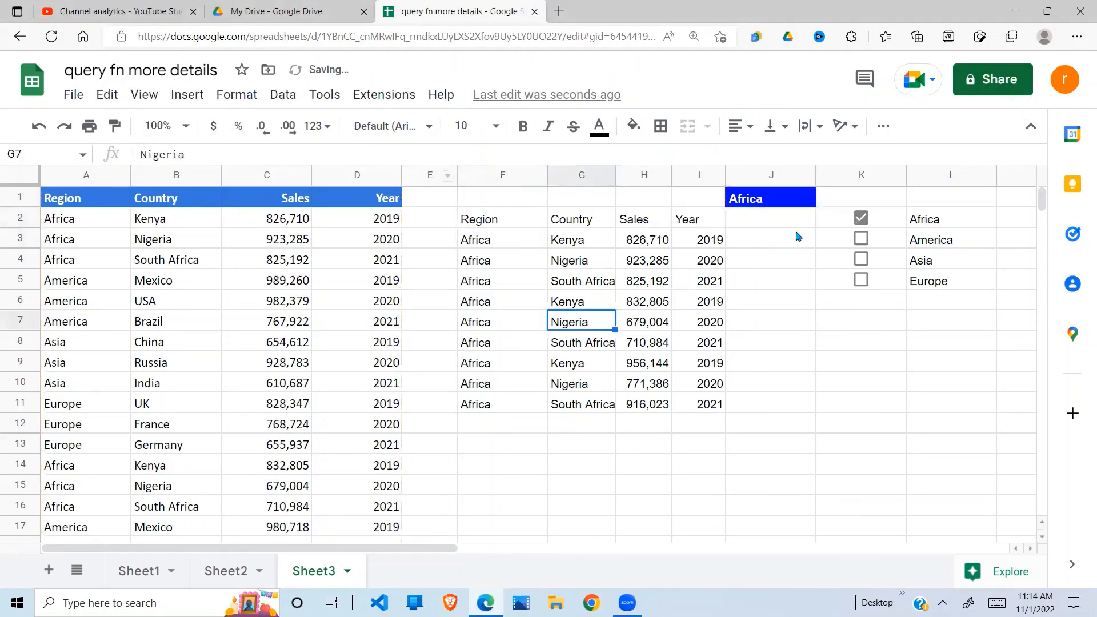
Test the nested query by turning Africa off and on, switching to America, and clearing it to leave only Asia ticked.
click(862, 219)
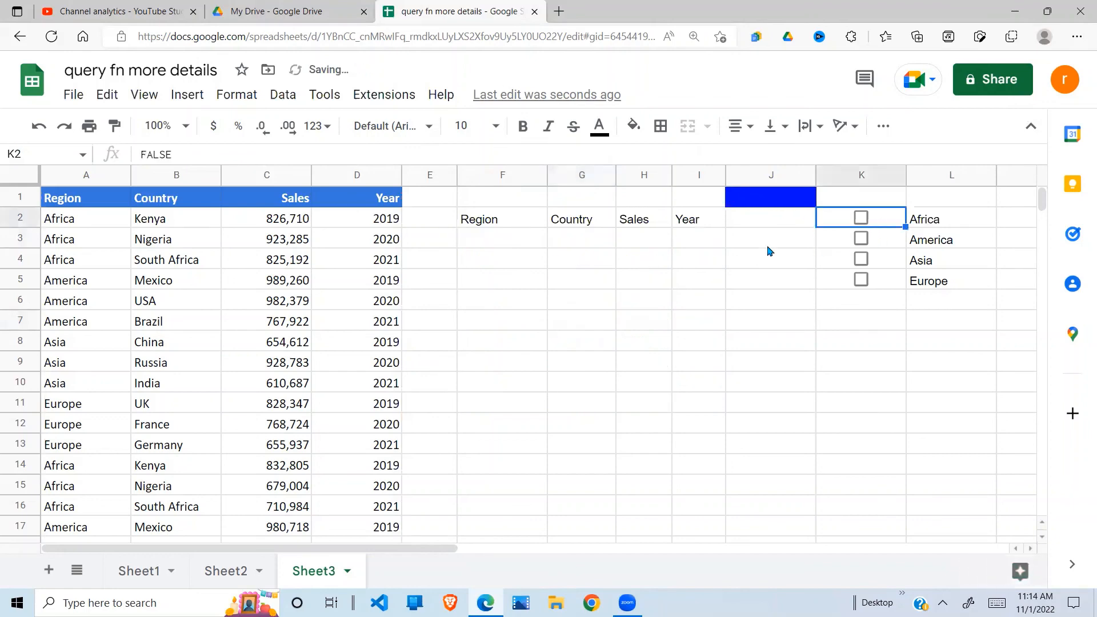
click(861, 218)
click(490, 240)
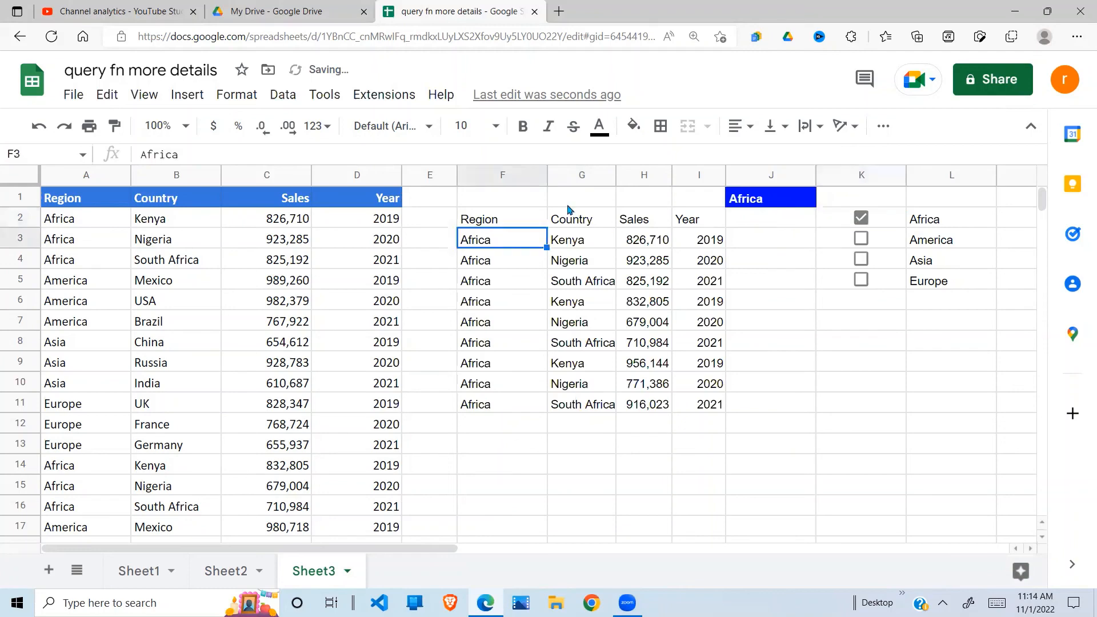
click(864, 220)
click(862, 238)
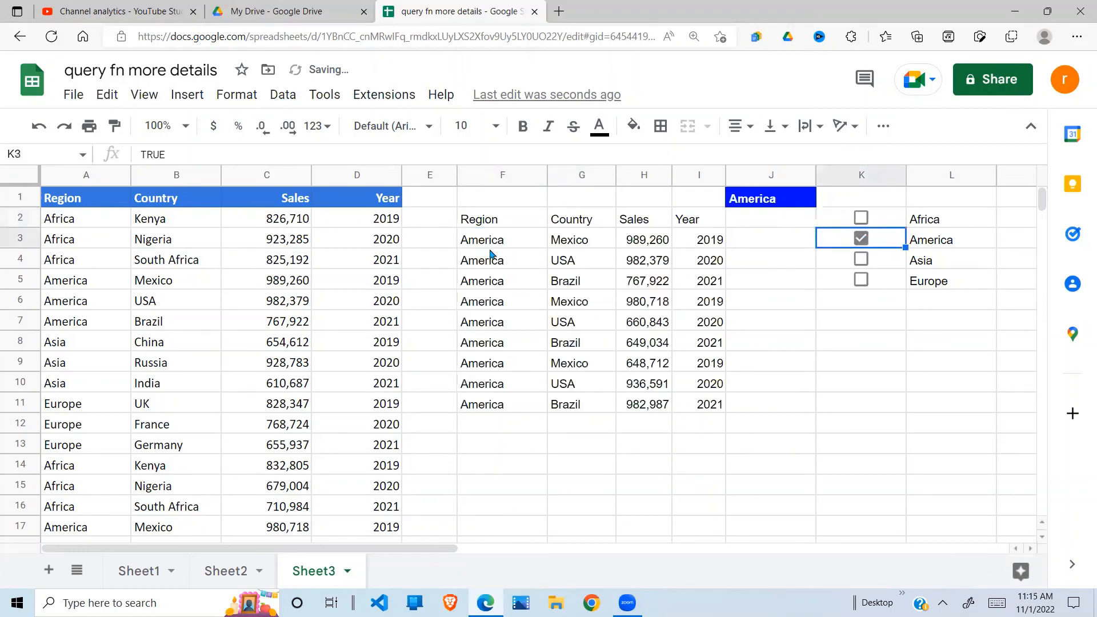
click(863, 240)
click(802, 315)
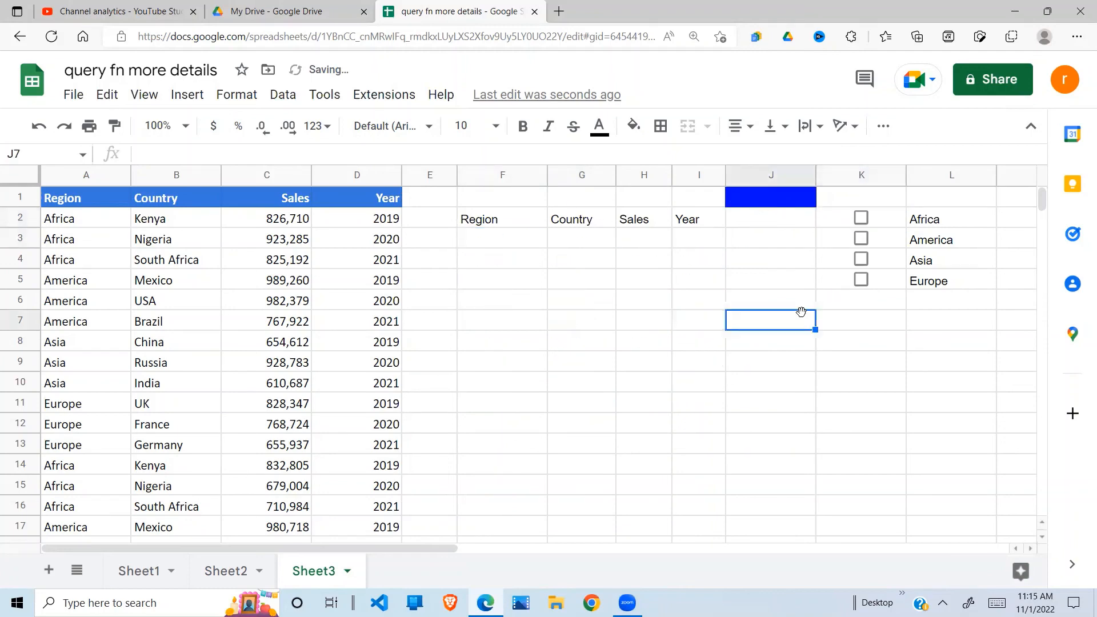
click(862, 260)
Delete the IFS formula from J1, check the F2 query, and switch the ticked region checkbox from Asia to Africa.
click(780, 194)
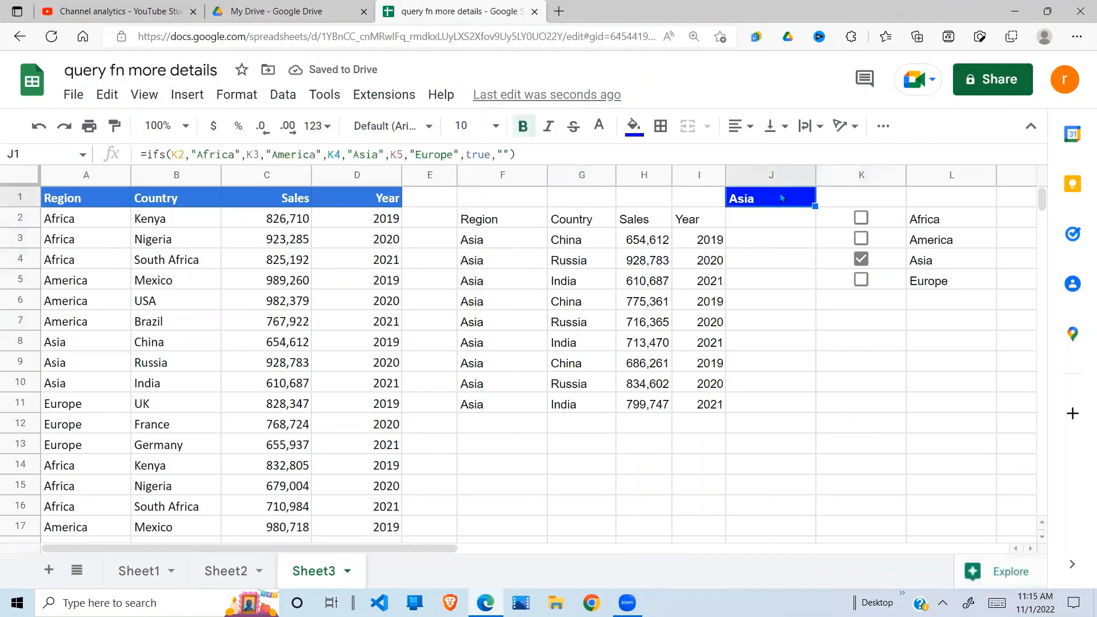
key(Delete)
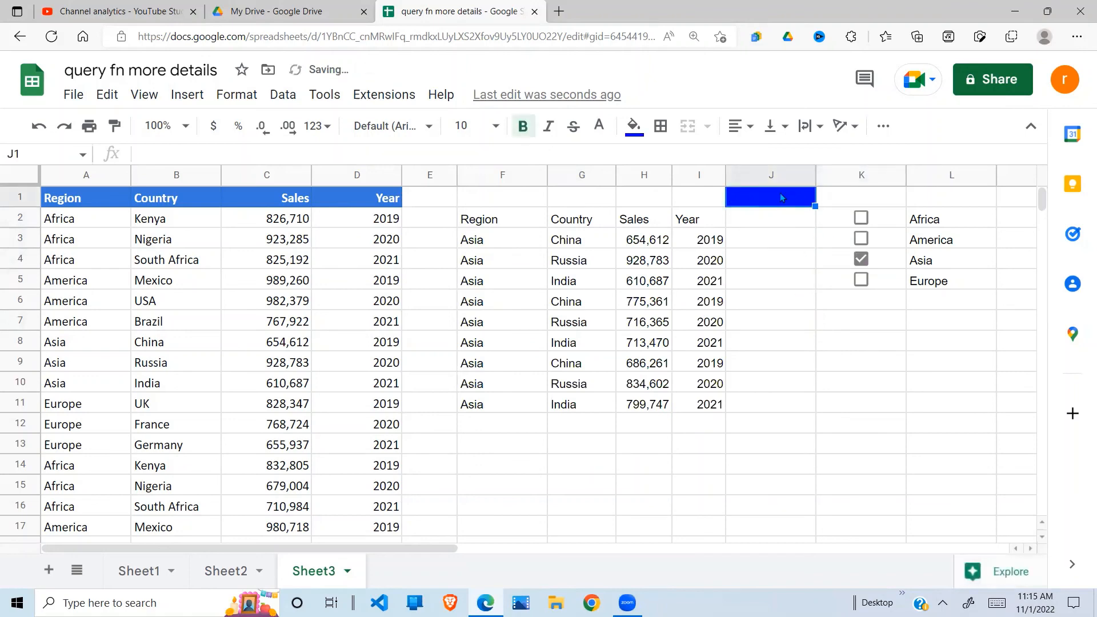
click(776, 240)
click(490, 217)
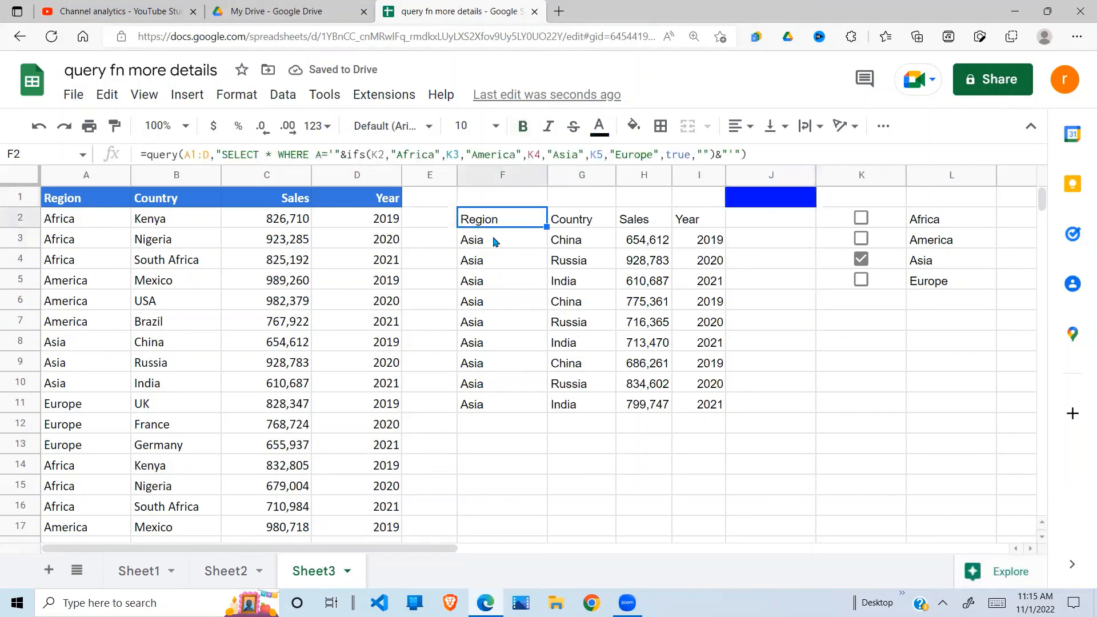
click(861, 218)
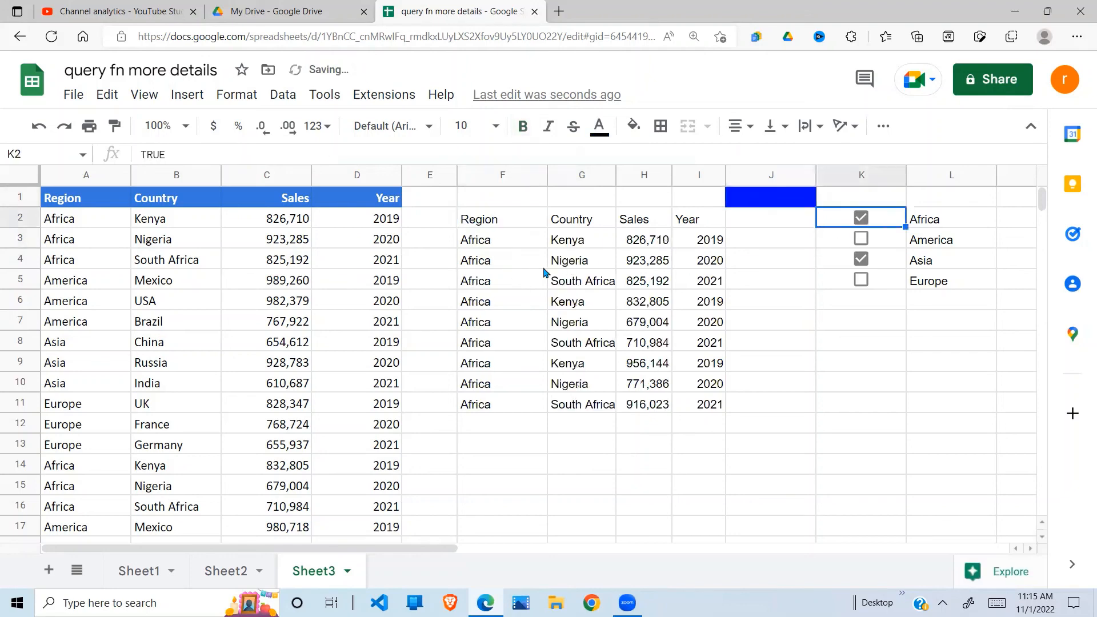
click(863, 259)
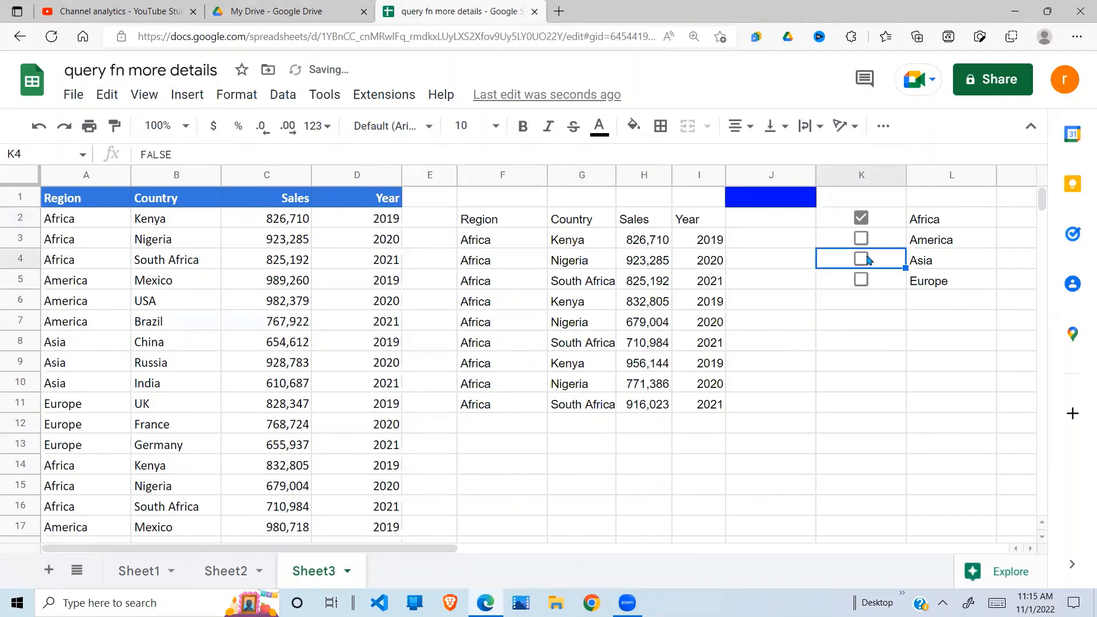
Switch the ticked region checkbox from Africa to America, and clear America so that no region is selected.
click(861, 239)
click(861, 218)
click(861, 238)
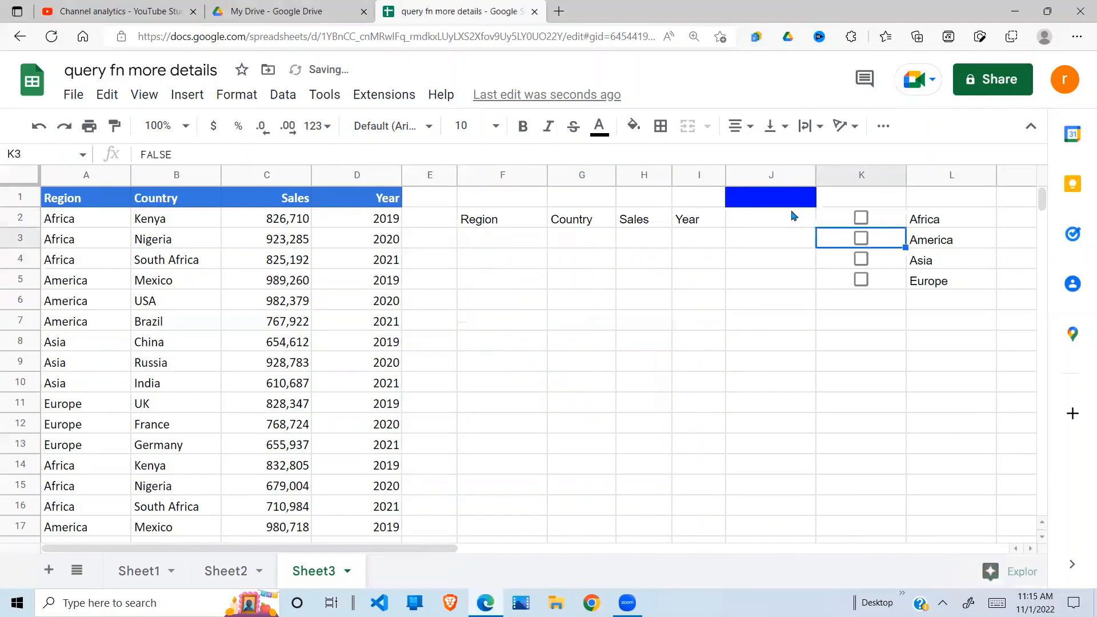
Change the fill colour of the emptied cell J1 to white and deselect the cell.
click(777, 200)
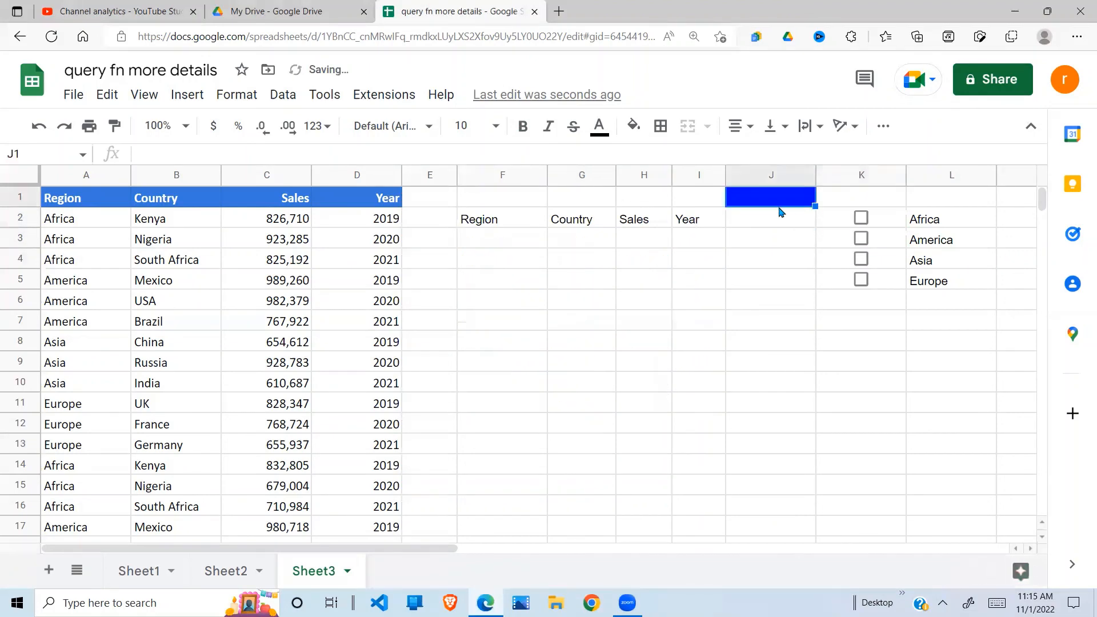
click(634, 125)
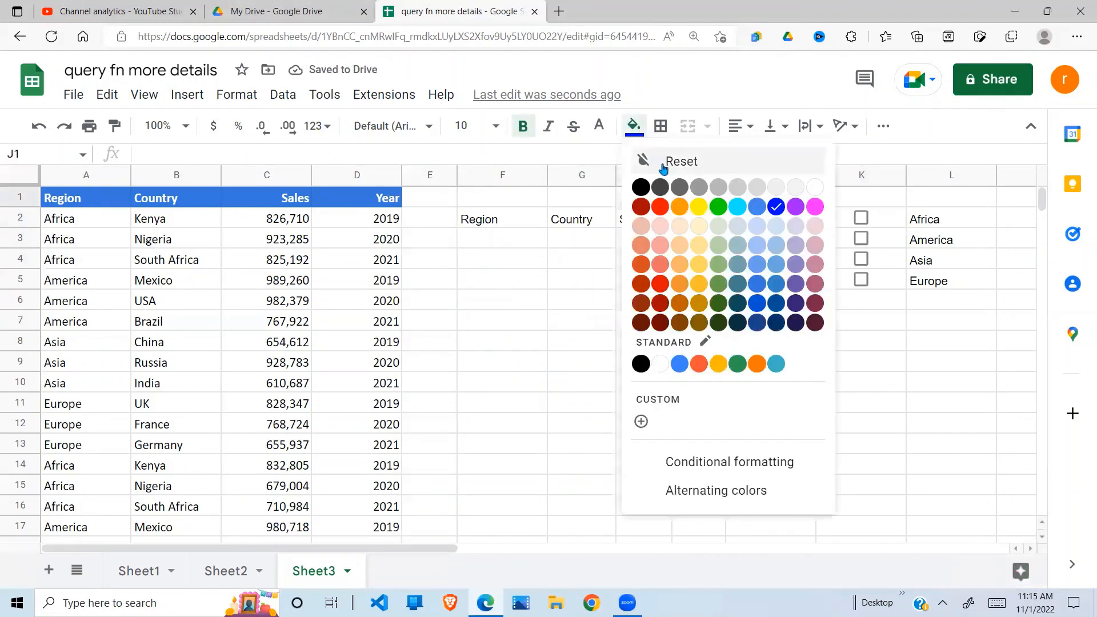
click(815, 187)
click(808, 339)
click(715, 304)
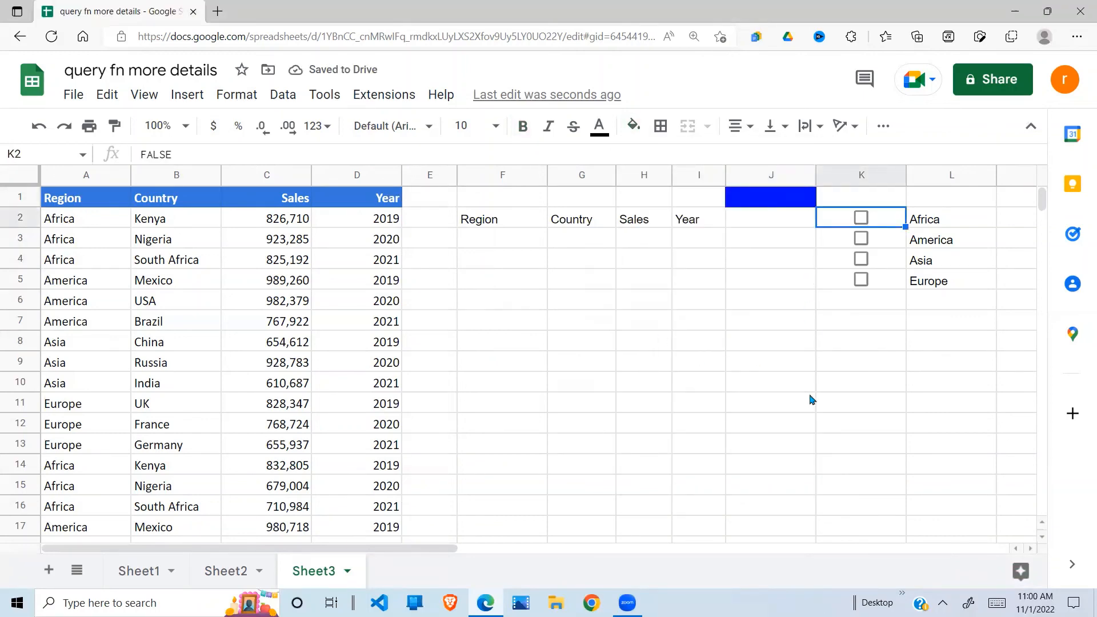
Test the region filter by turning Africa on and off, ticking America, and switching to Asia as the only ticked region.
click(861, 219)
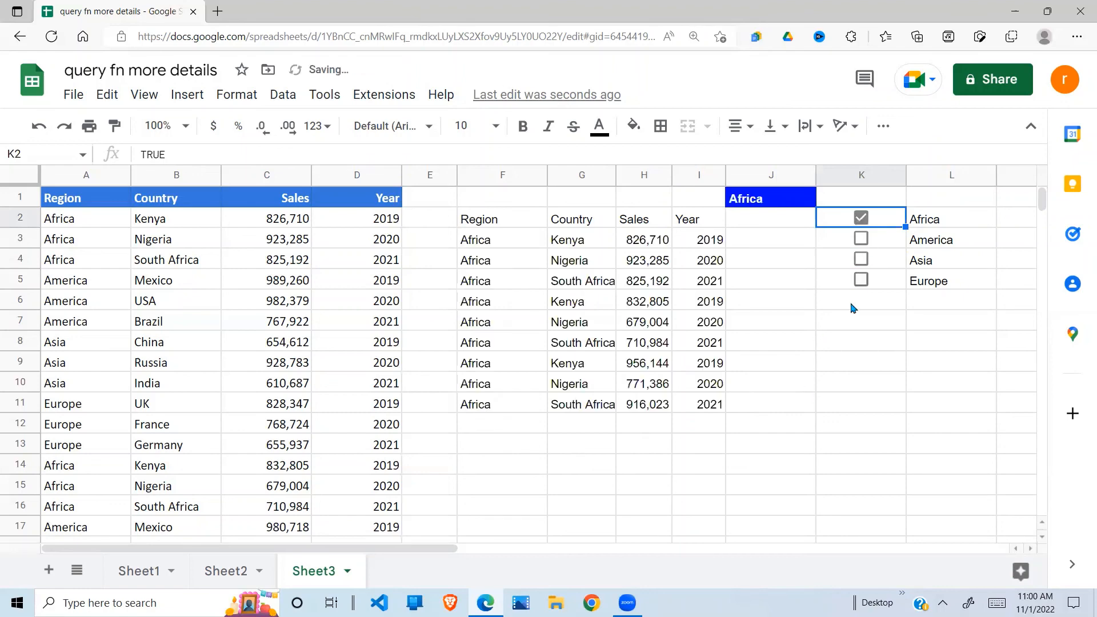
click(861, 218)
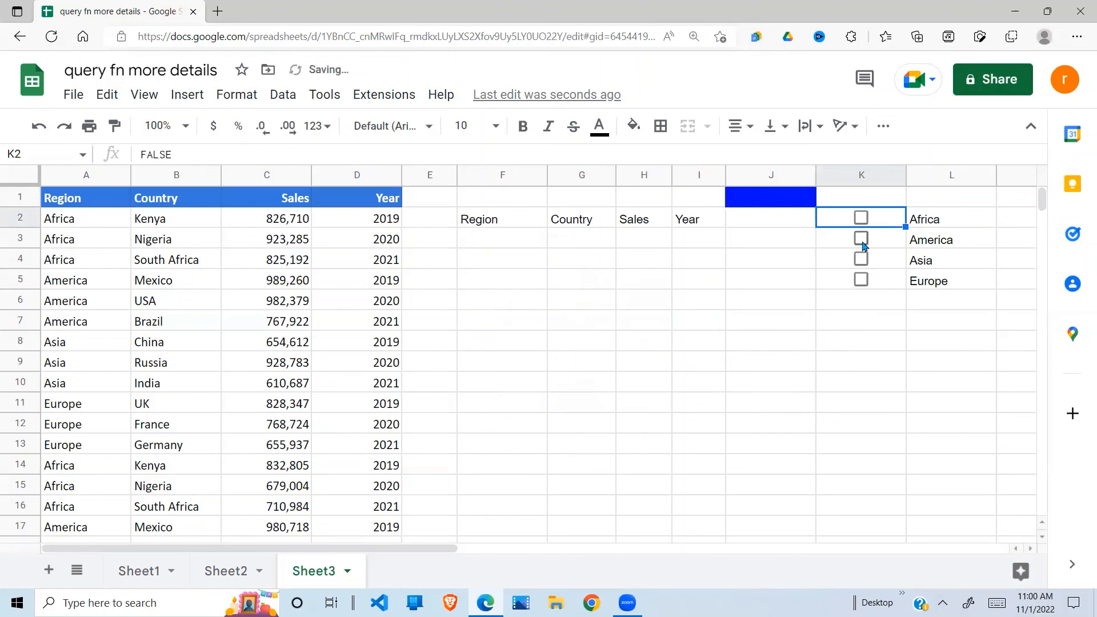
click(861, 239)
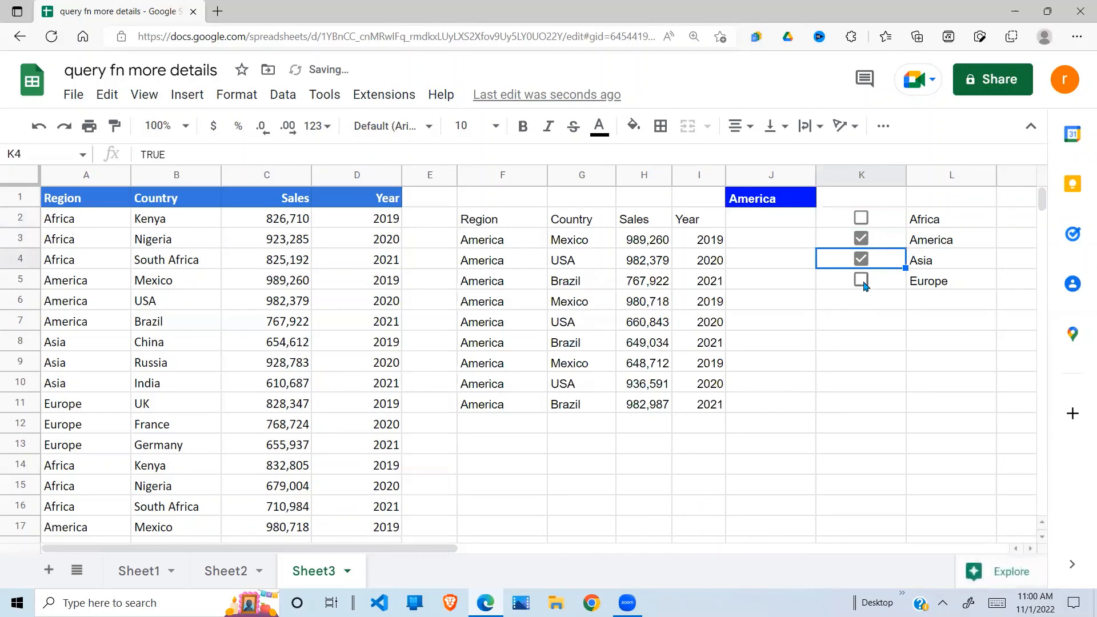
click(862, 260)
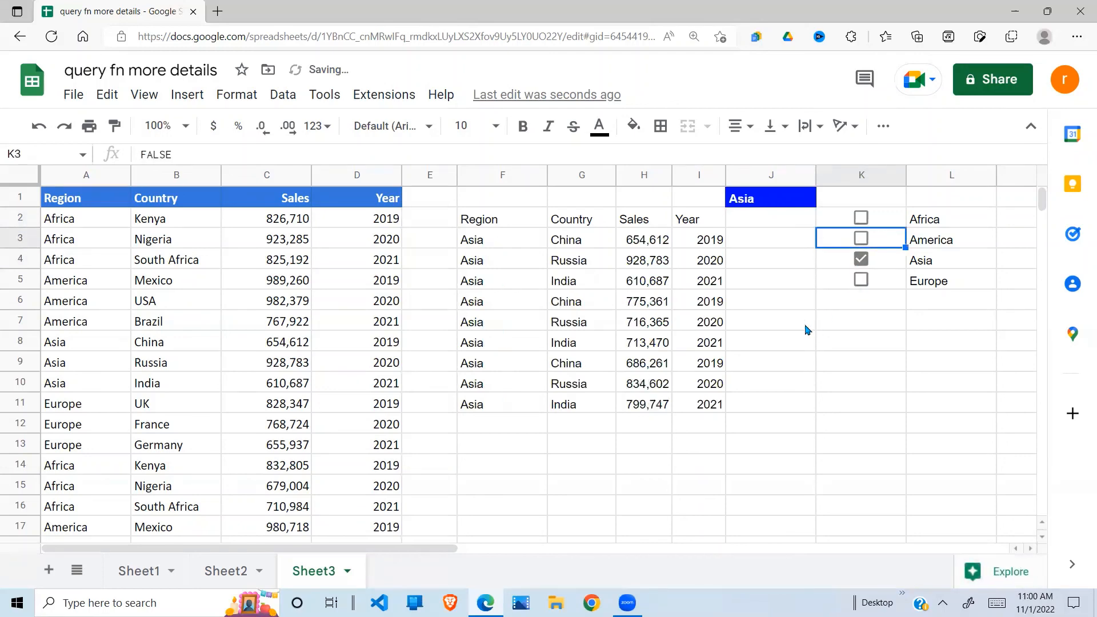
click(712, 586)
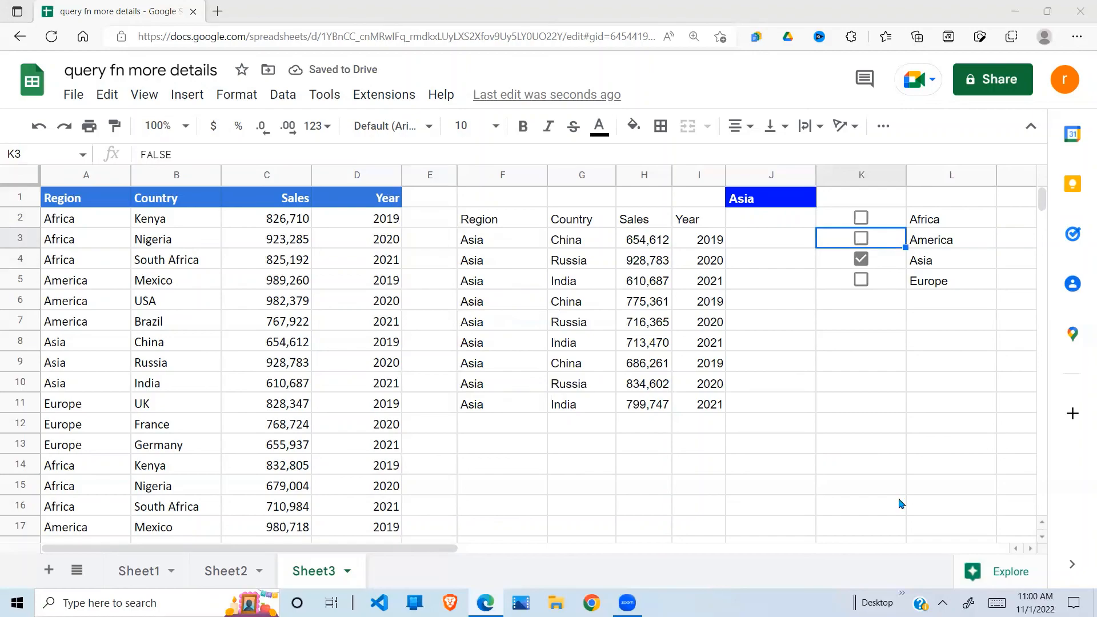